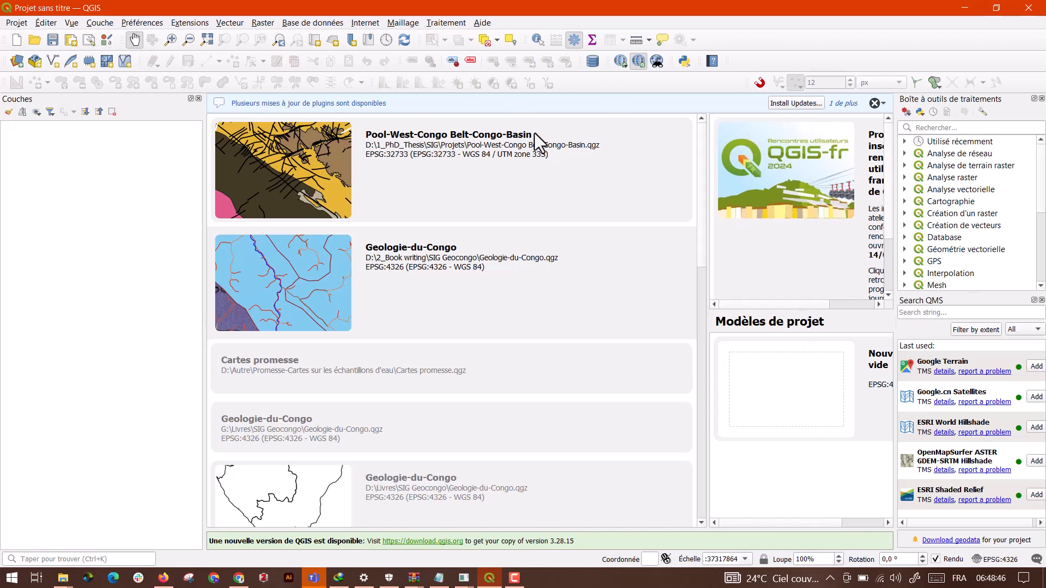
Create a new blank project and close the processing toolbox, Search QMS and Couches panels
left_click(16, 40)
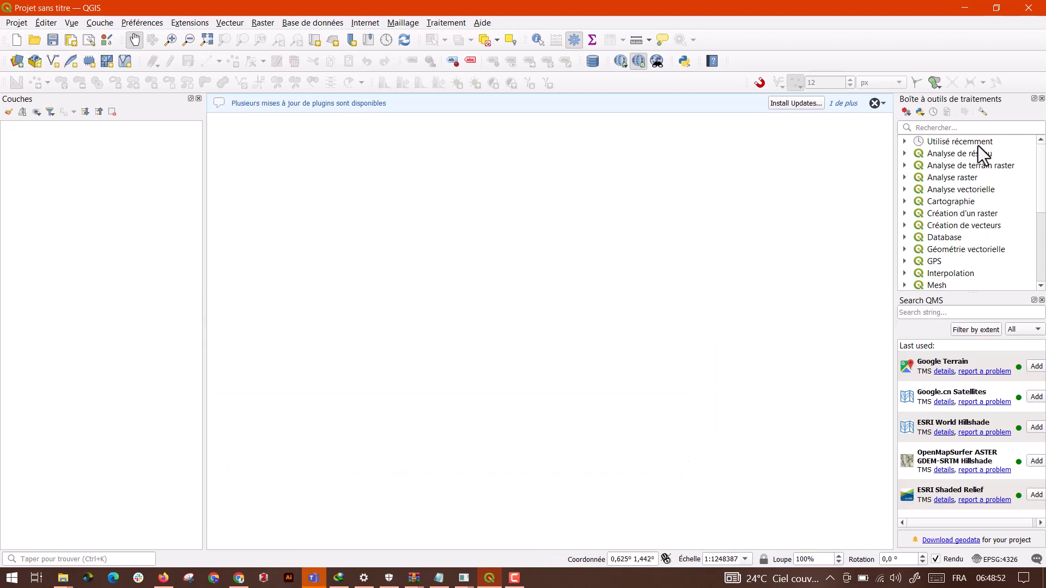
left_click(1040, 100)
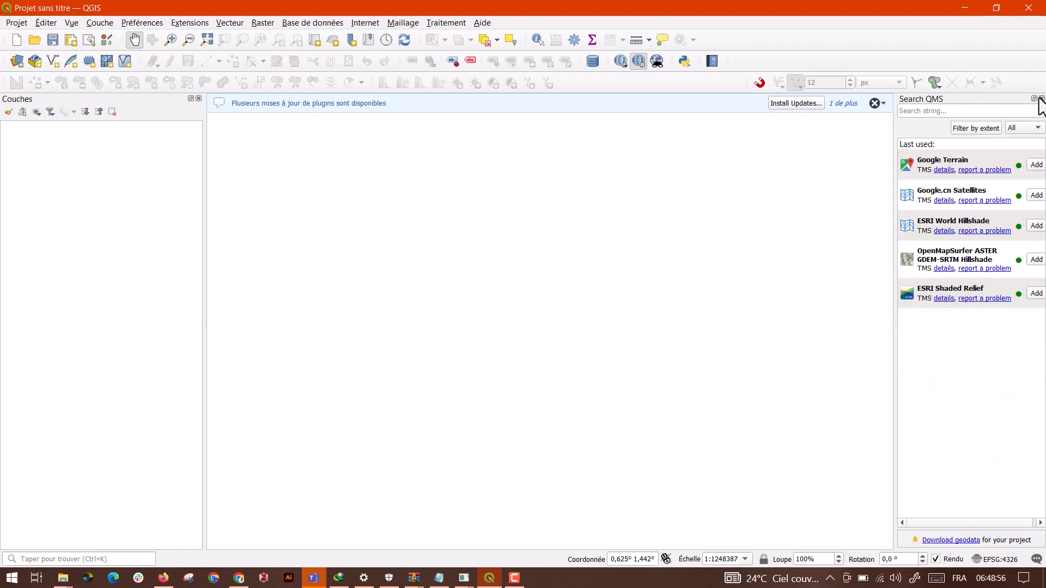
left_click(1041, 99)
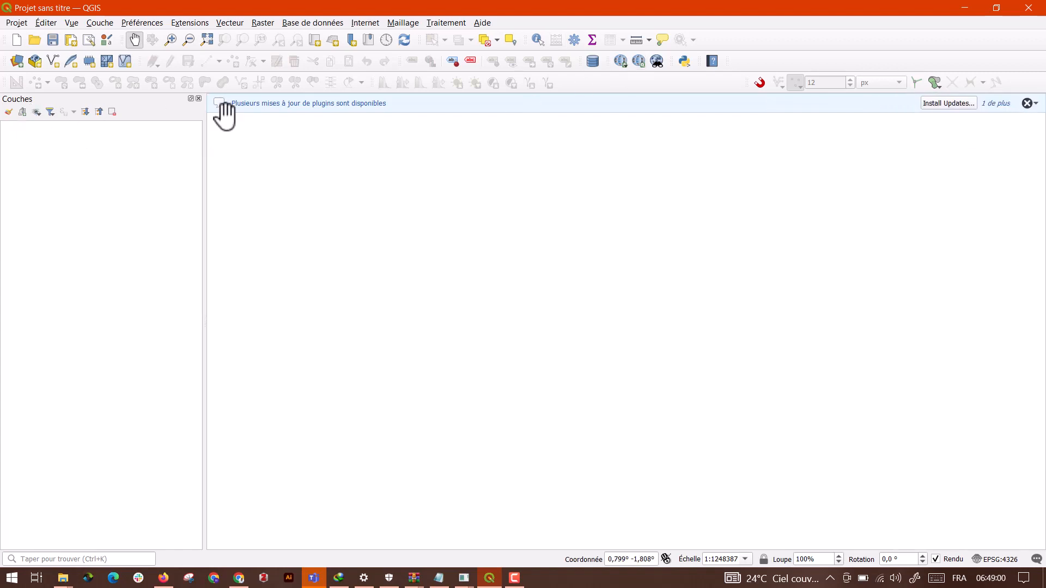
left_click(199, 99)
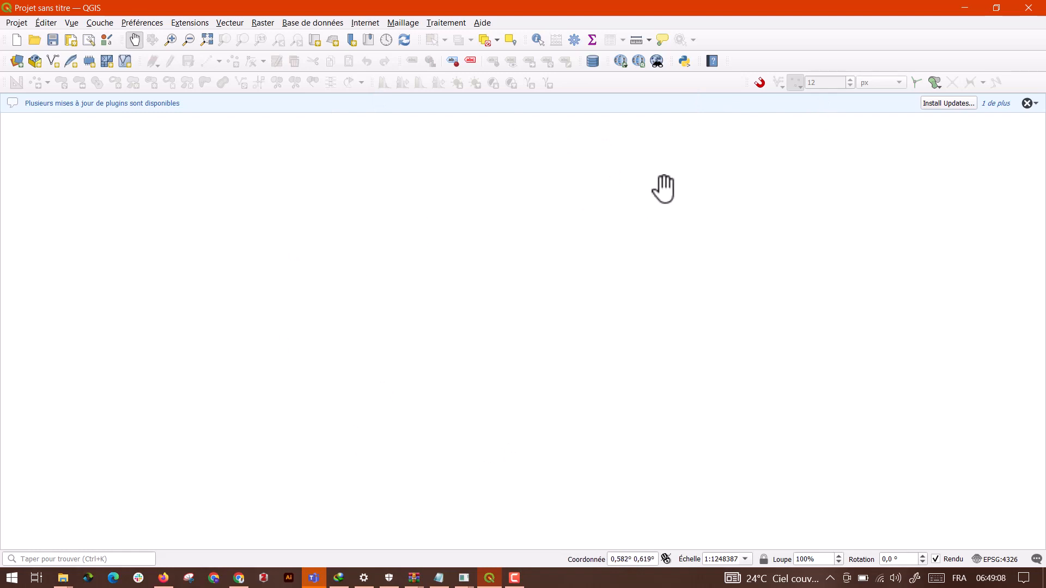
Display the Couches panel again
right_click(627, 255)
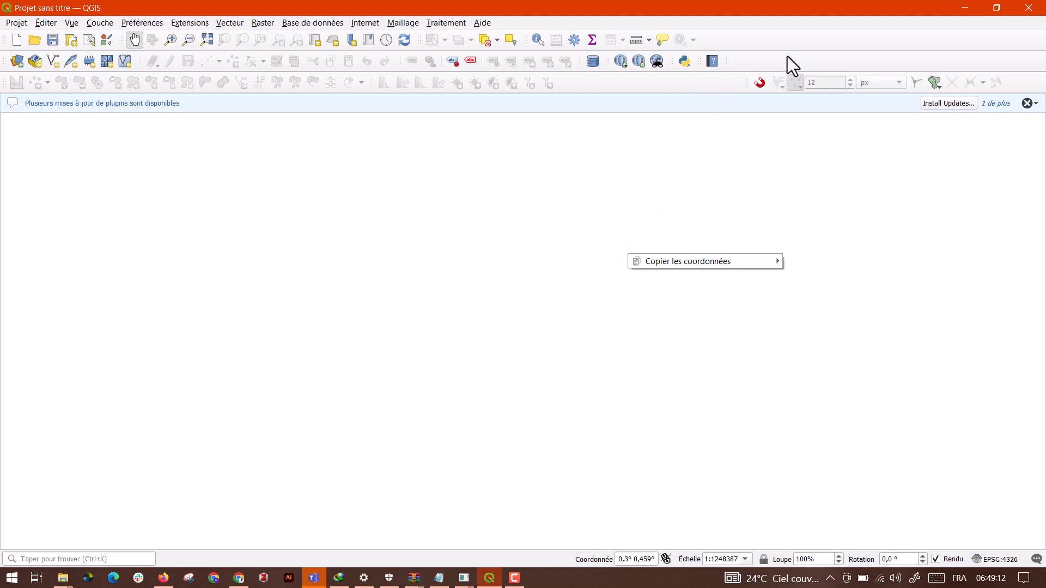
left_click(791, 41)
right_click(791, 40)
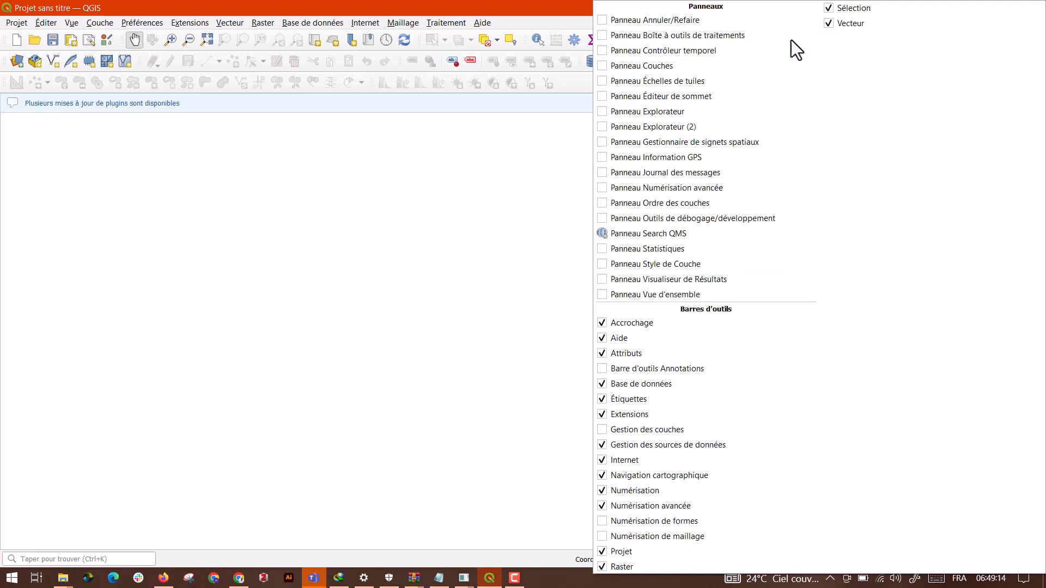
left_click(606, 67)
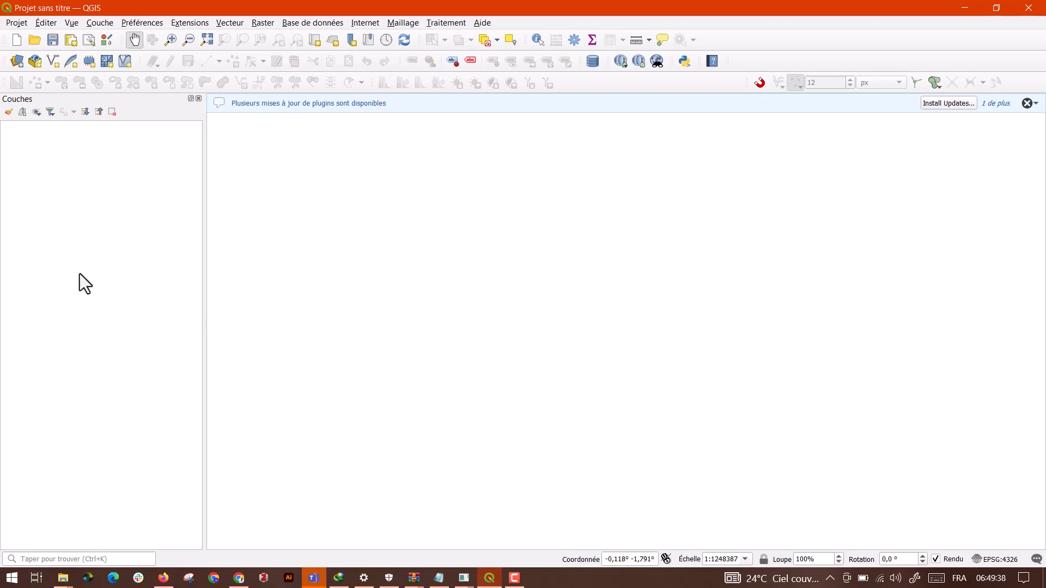
Switch to File Explorer and look through the waypoint files in the GPX folder of Mission Kimeza
left_click(62, 580)
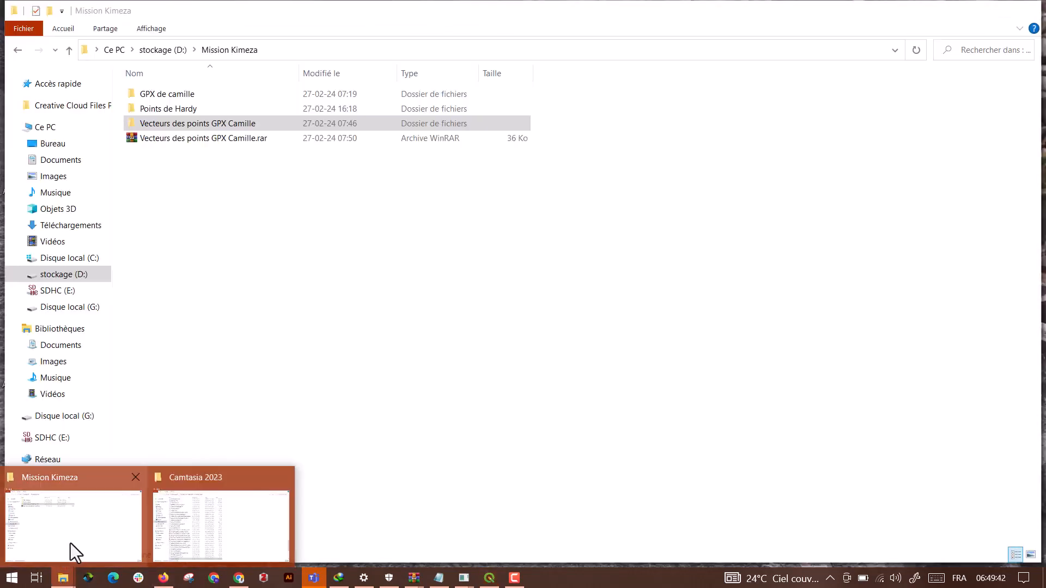
left_click(70, 543)
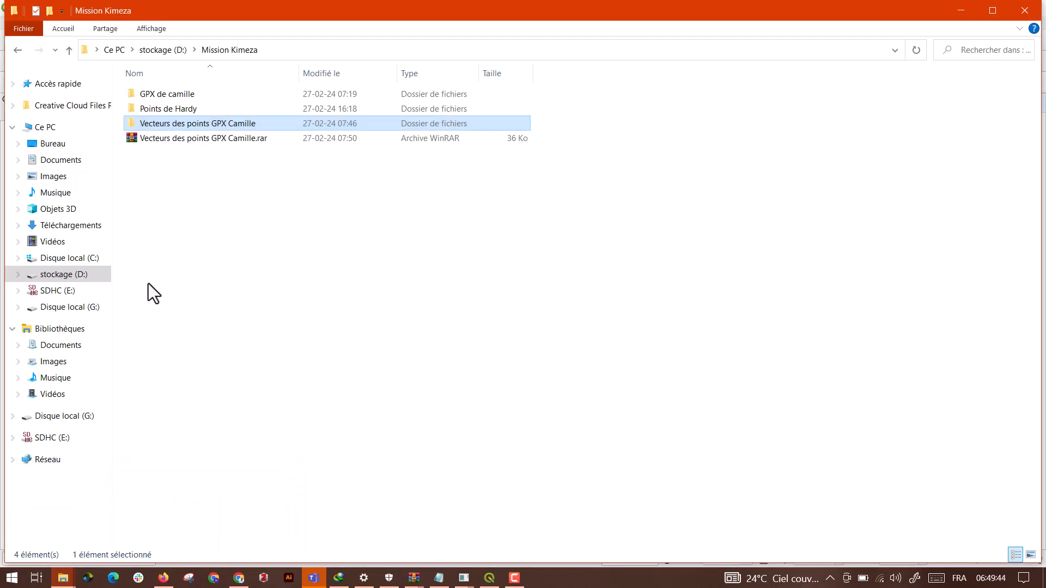
double_click(171, 126)
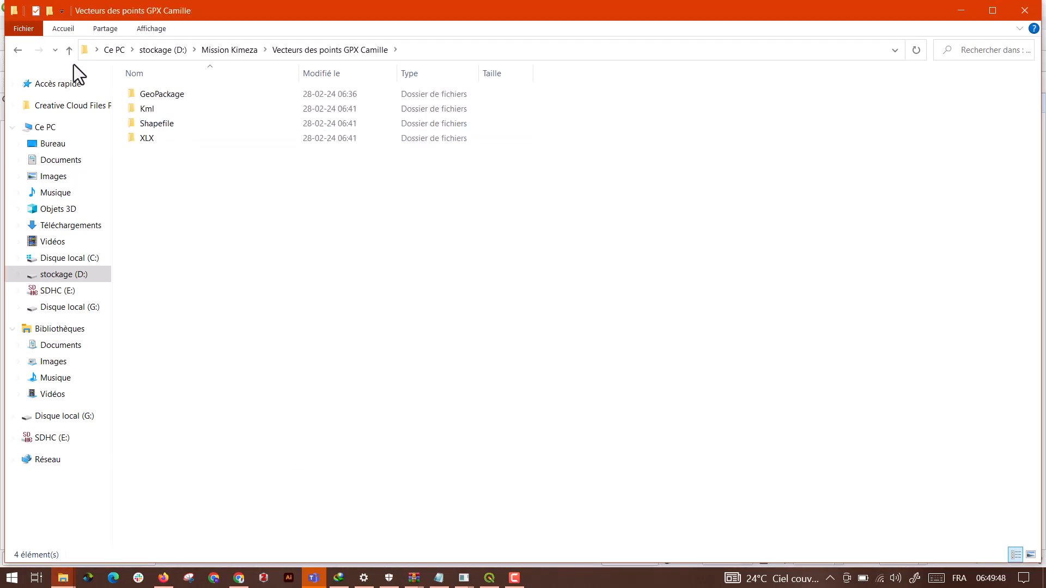
left_click(17, 50)
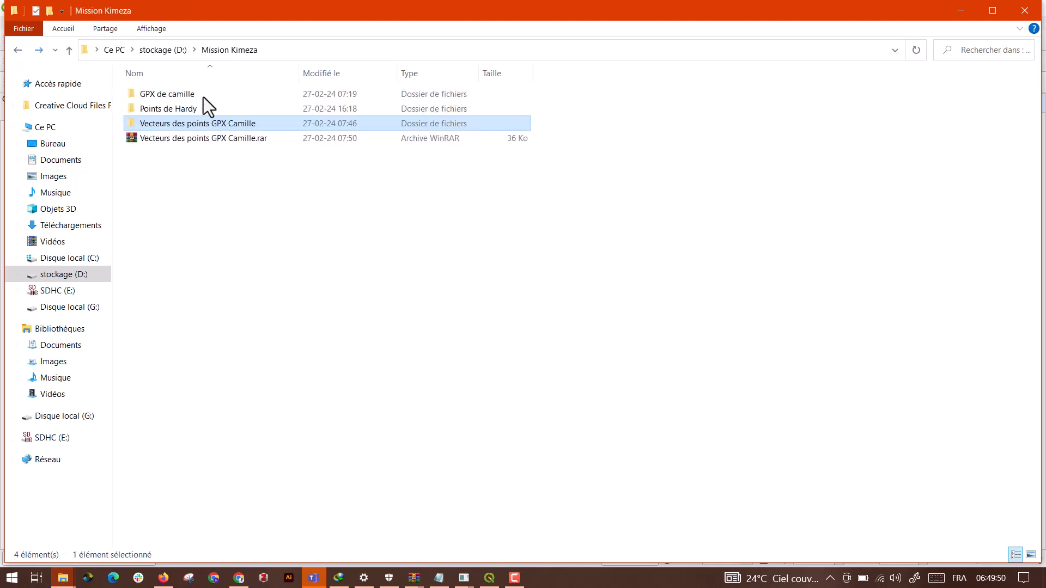
double_click(176, 95)
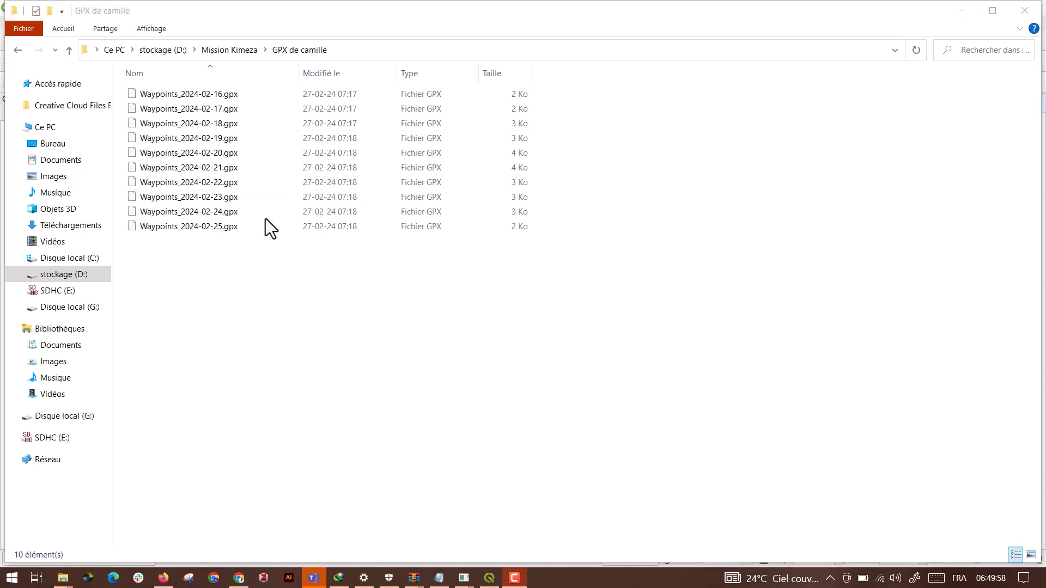
left_click(239, 215)
left_click_drag(239, 217, 424, 220)
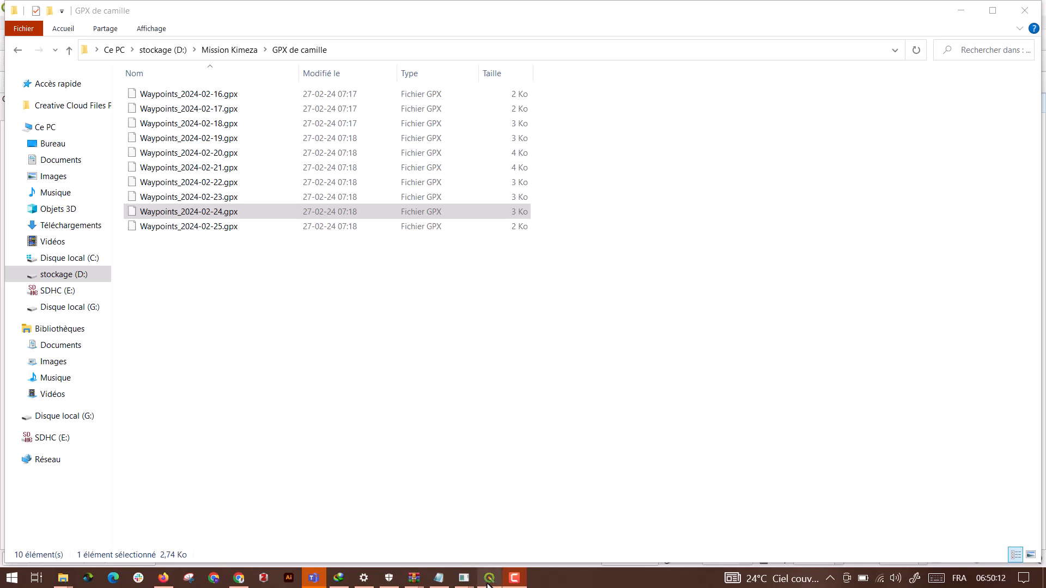
Switch back to QGIS and start saving the project under a new name in the folder D:\1_PhD_Thesis\SIG\Projets
mouse_move(489, 583)
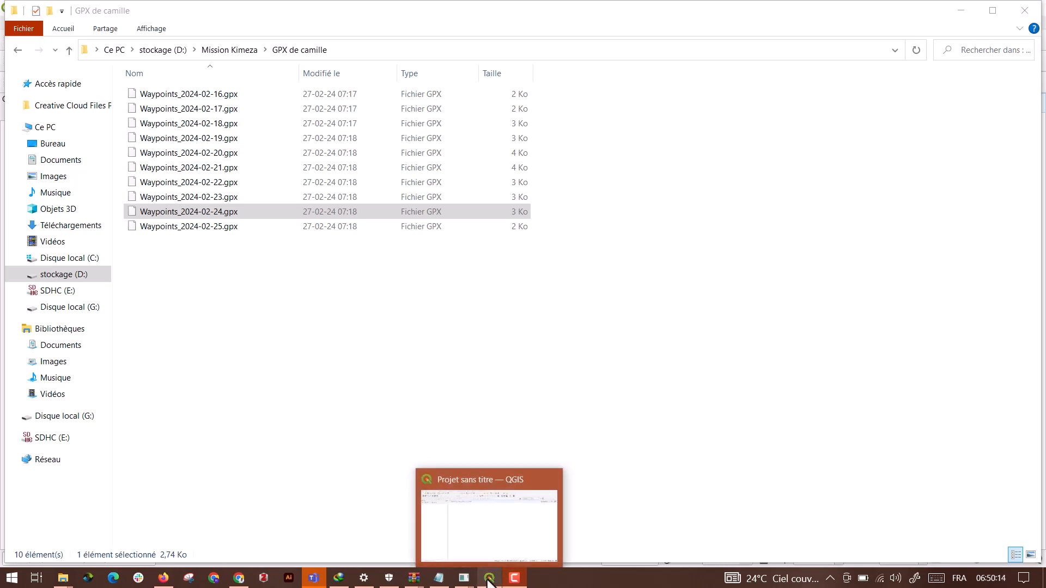
left_click(466, 500)
left_click(466, 498)
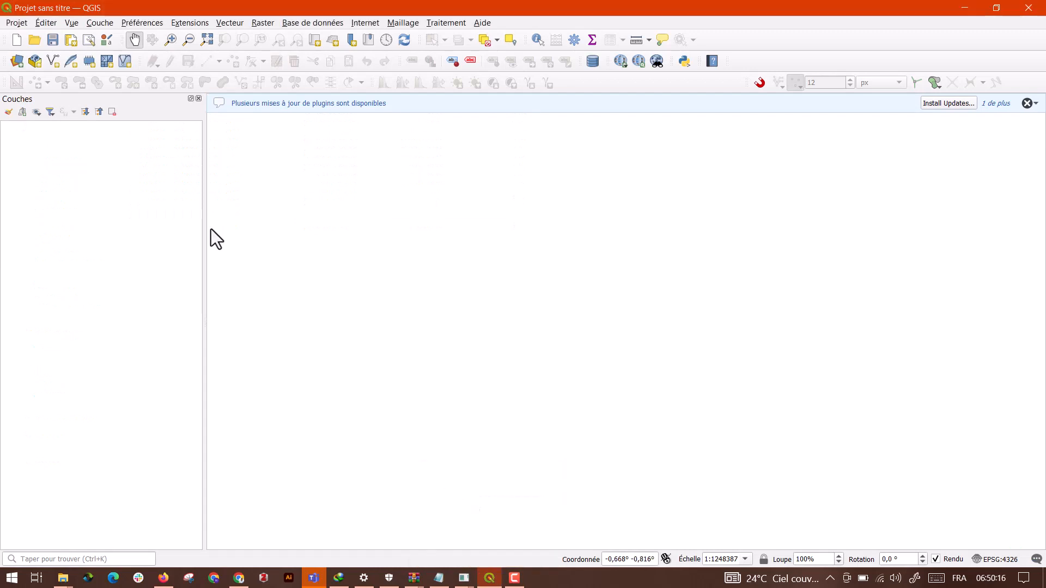
left_click(17, 23)
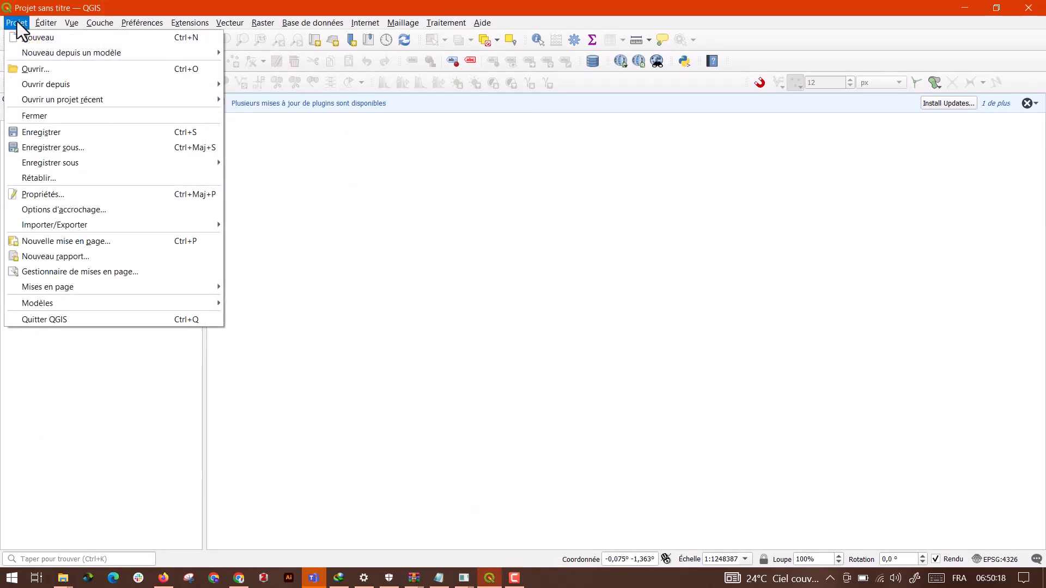
left_click(42, 147)
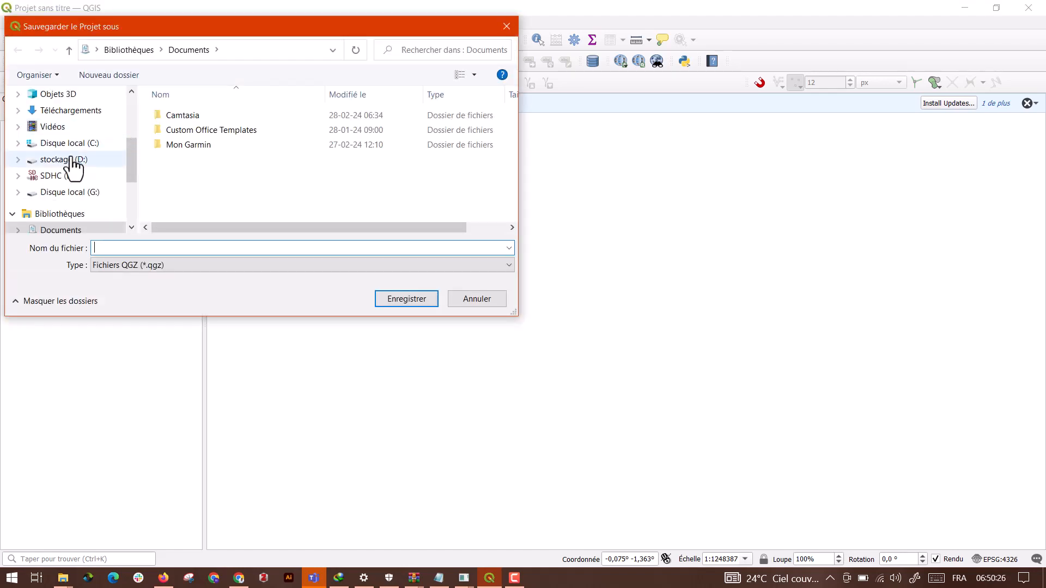
left_click(71, 159)
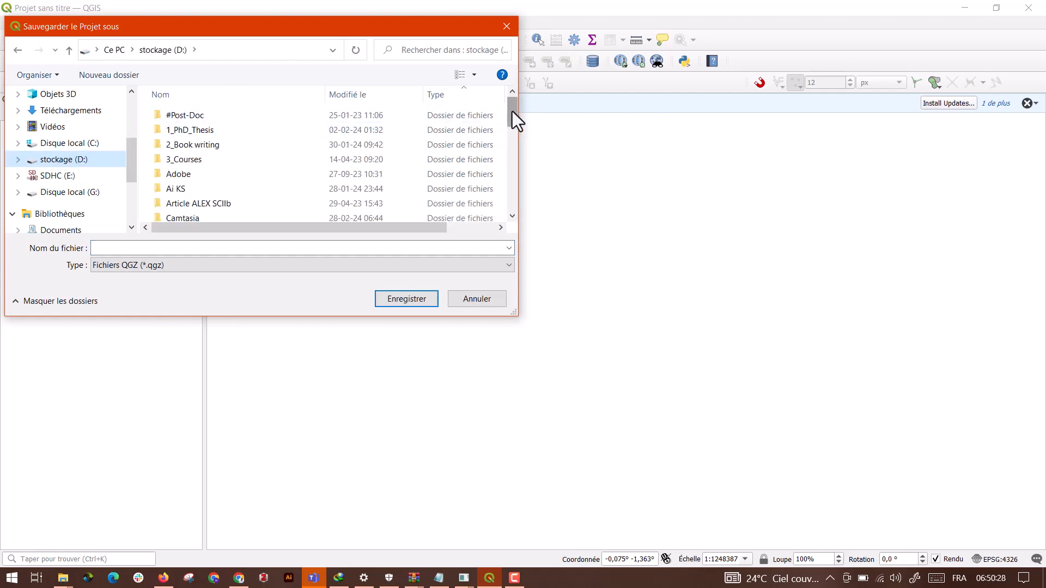
left_click_drag(514, 125, 320, 75)
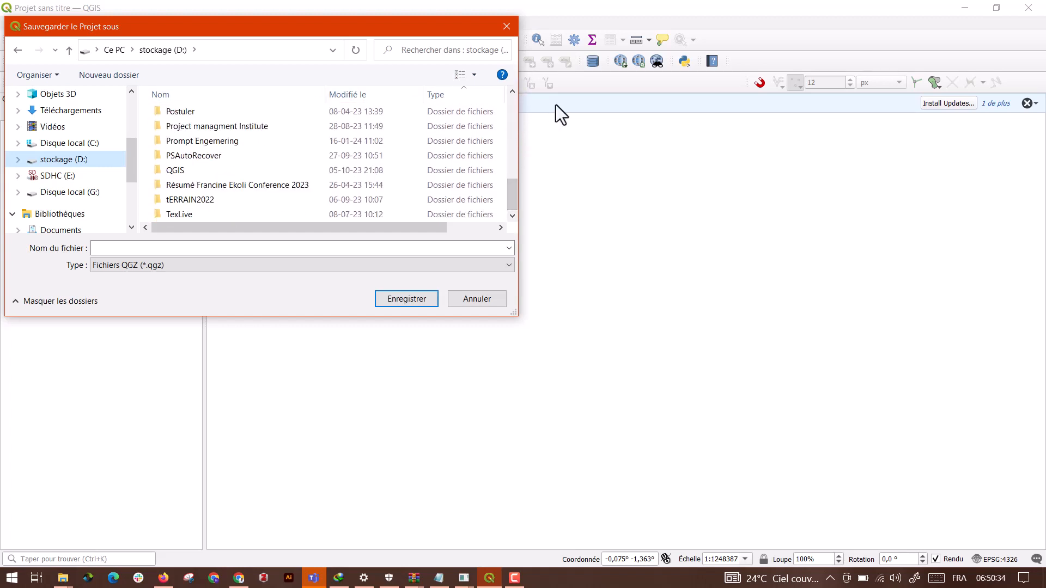
left_click_drag(513, 187, 522, 77)
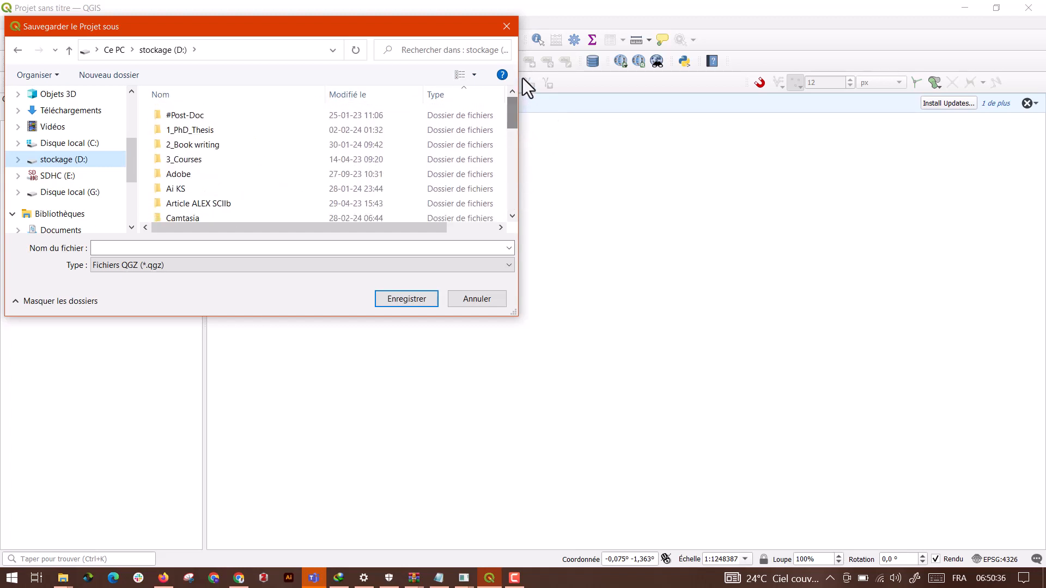
double_click(185, 132)
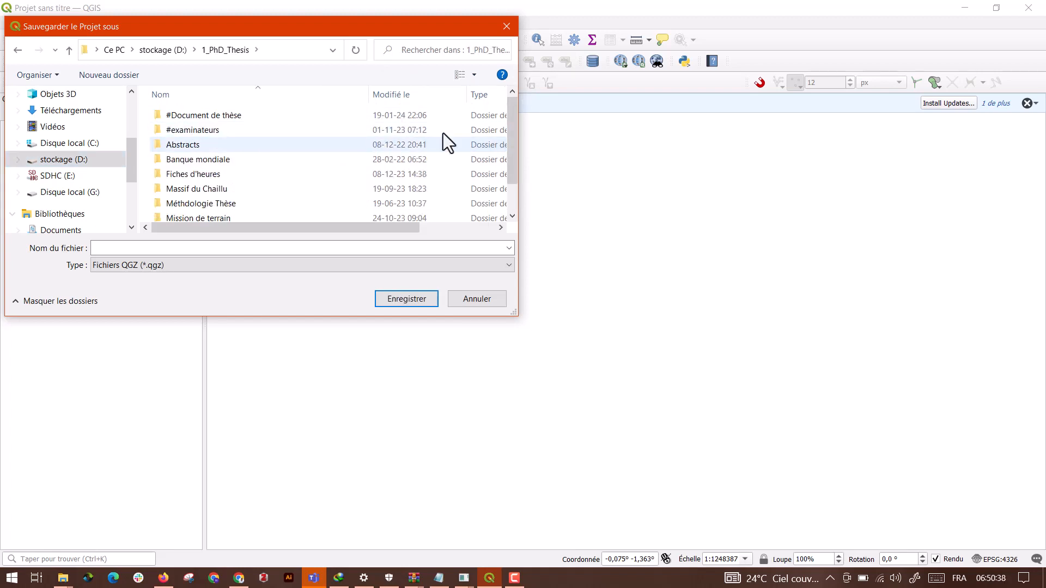
left_click_drag(514, 130, 520, 224)
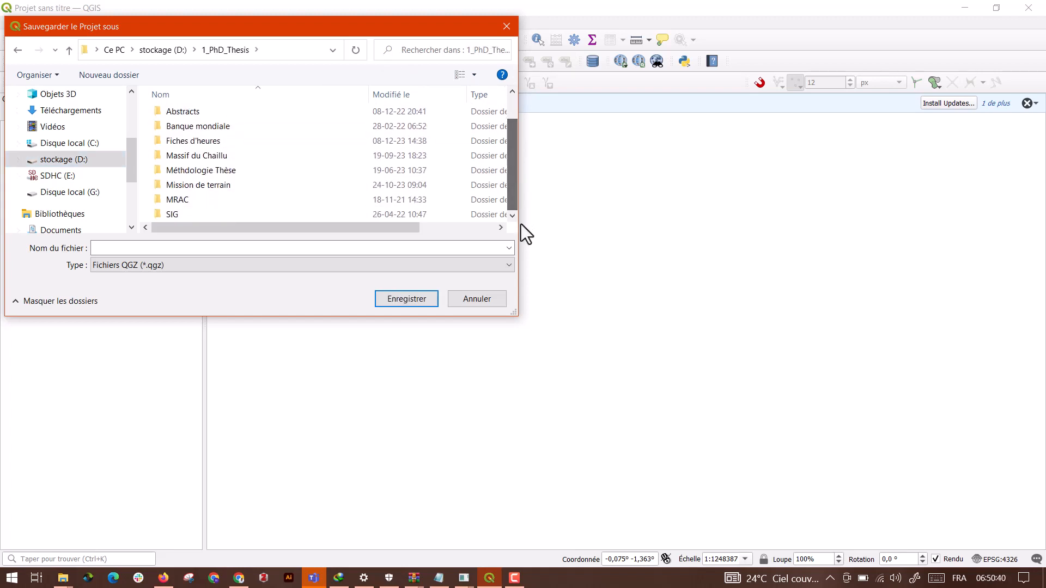
double_click(200, 212)
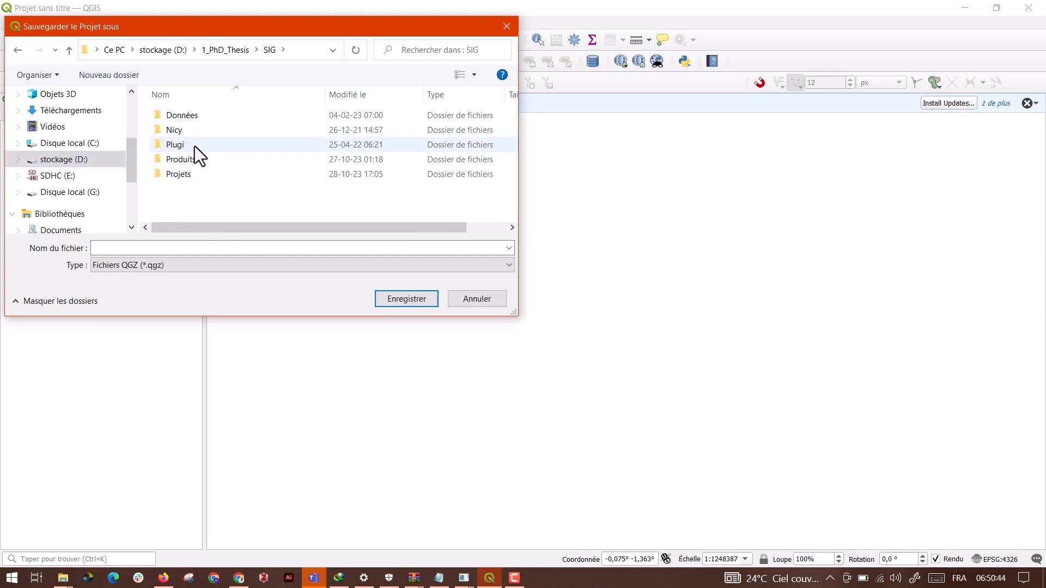
double_click(184, 179)
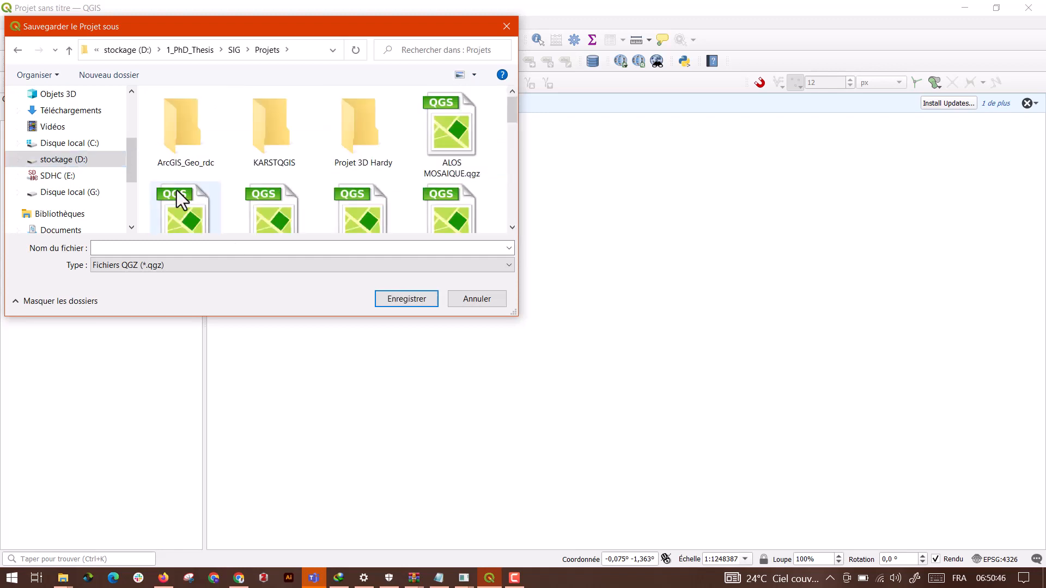
Name the project file Matadi2024 and save it as a QGZ file
left_click(122, 249)
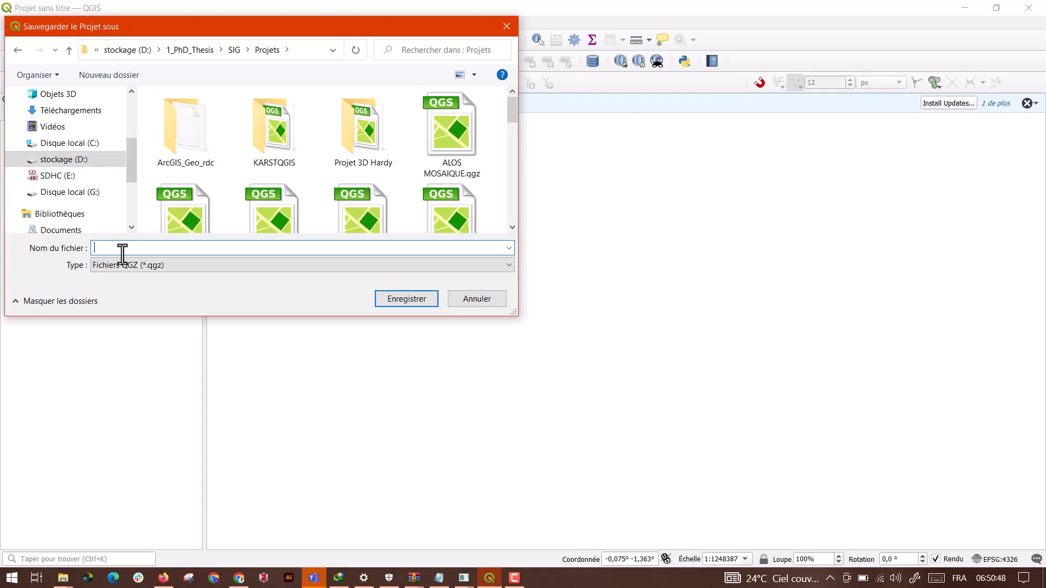
type("M")
type("at")
type("ad")
type("i_0")
type("2")
type("4")
left_click(397, 299)
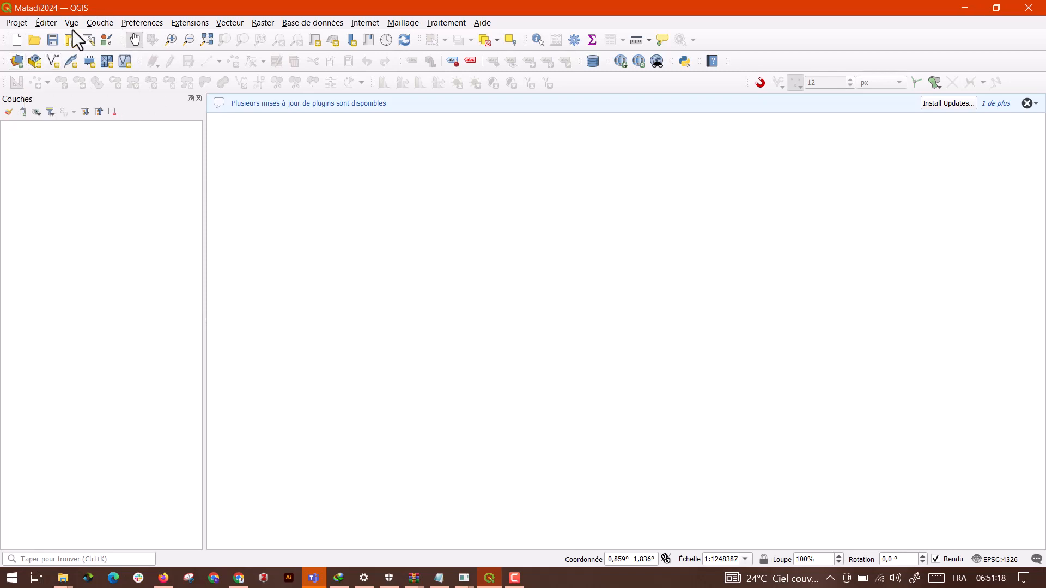
Examine the available layer types and the GPX dataset options on the data source manager's GPS page
left_click(97, 23)
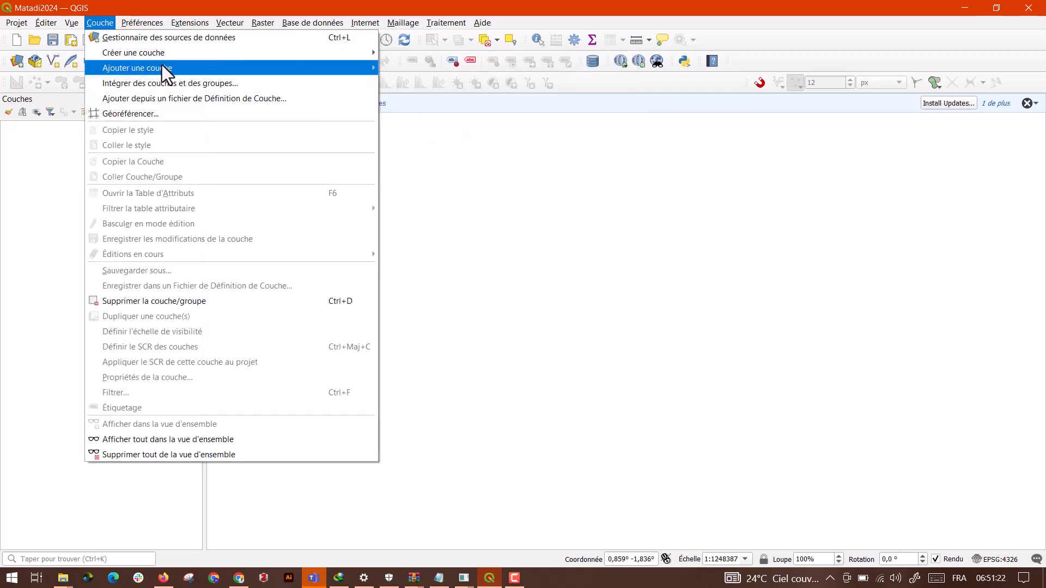
mouse_move(163, 65)
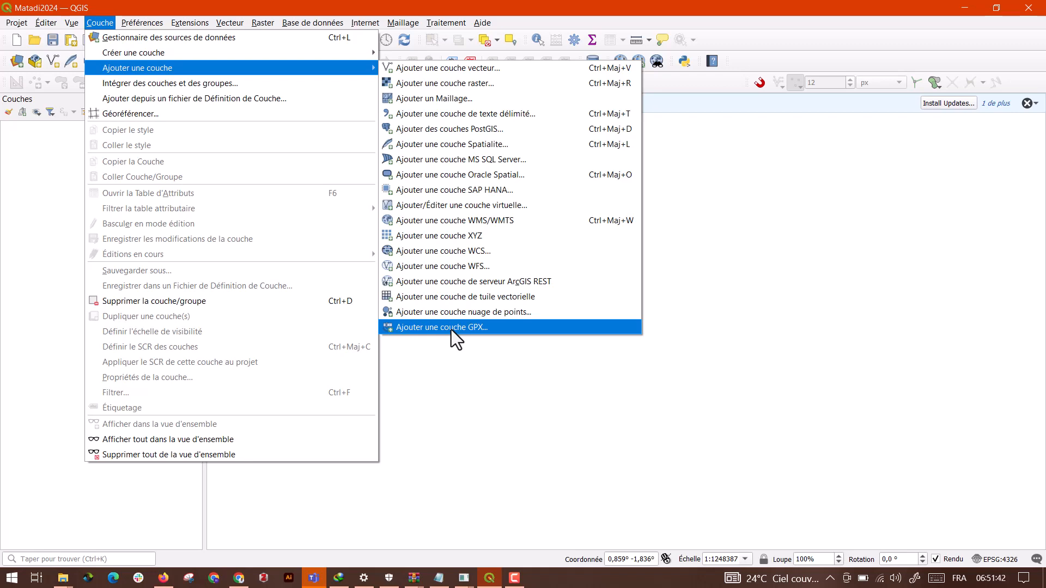
left_click(16, 63)
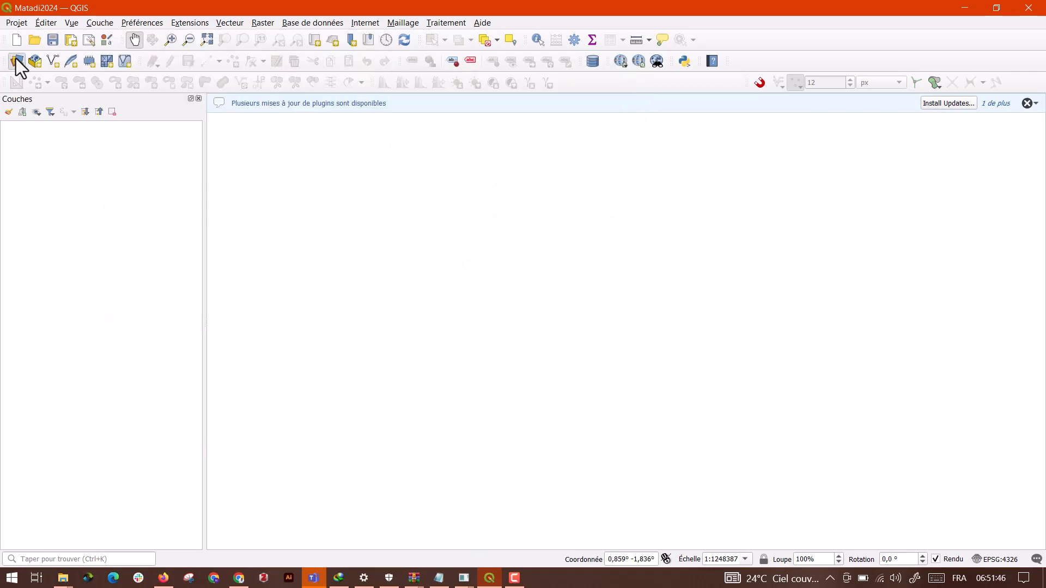
left_click(18, 59)
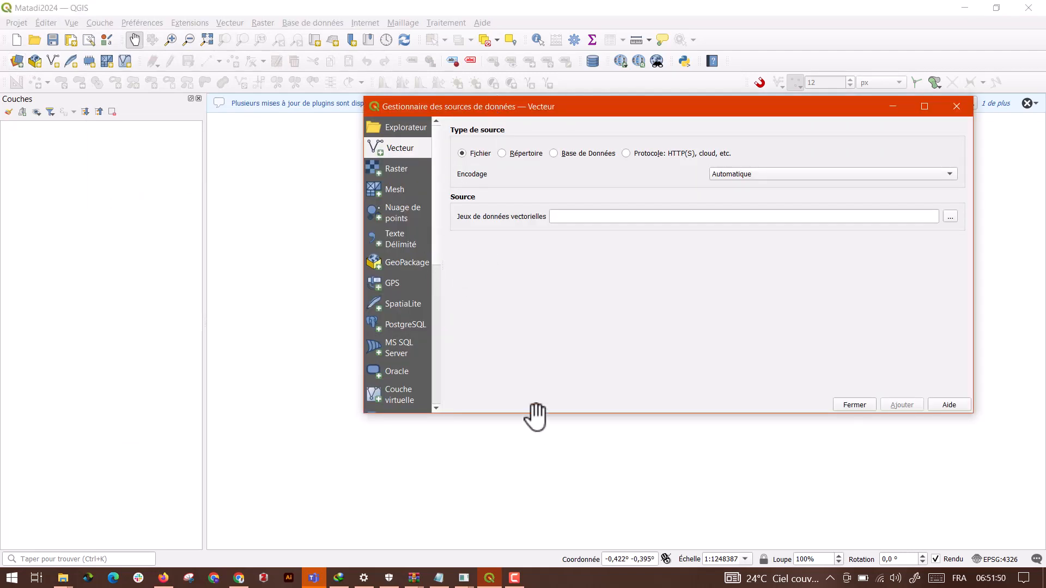
left_click_drag(537, 414, 563, 542)
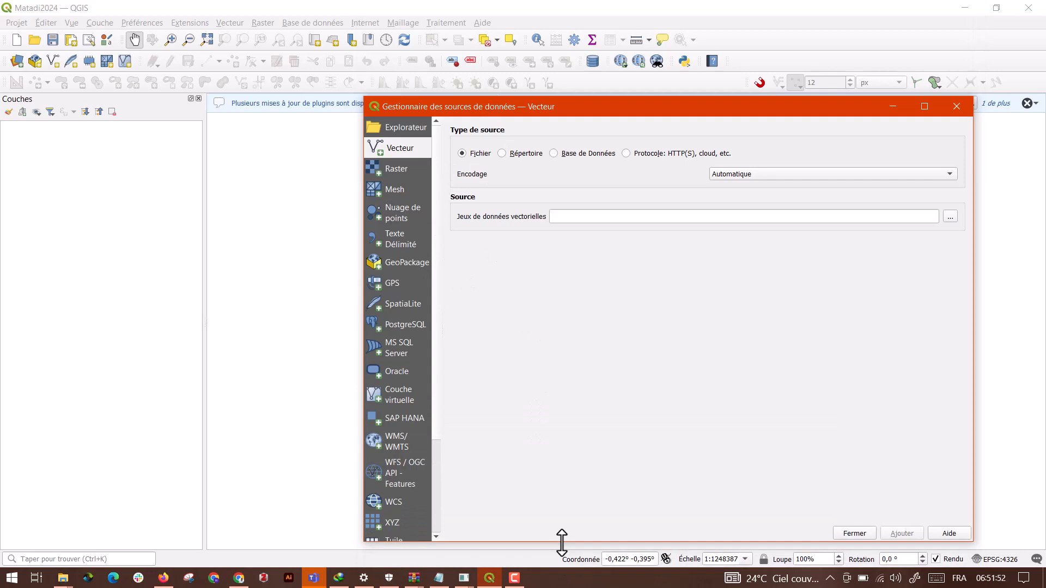
double_click(590, 110)
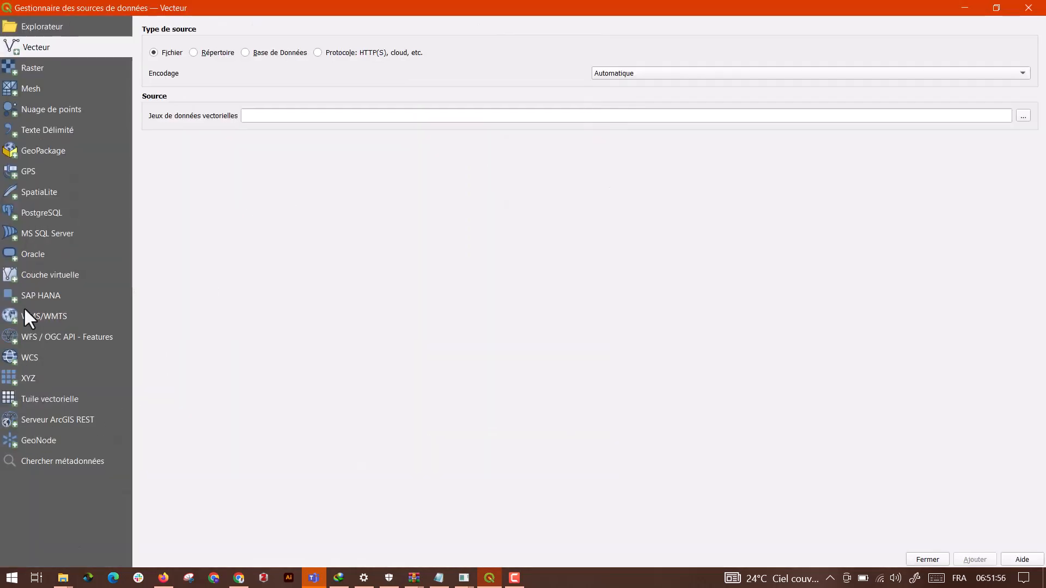
left_click(22, 170)
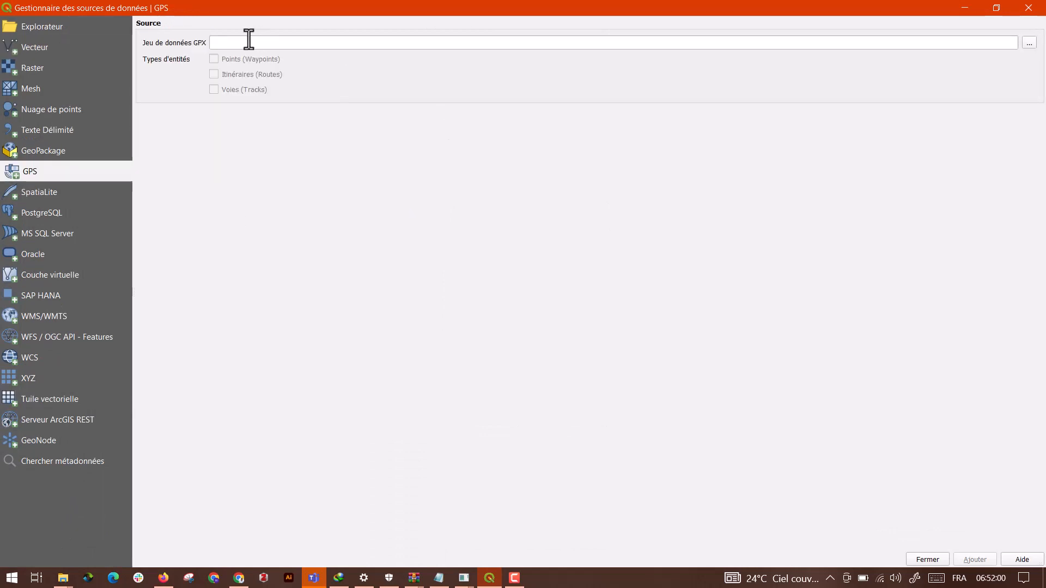
left_click(1028, 7)
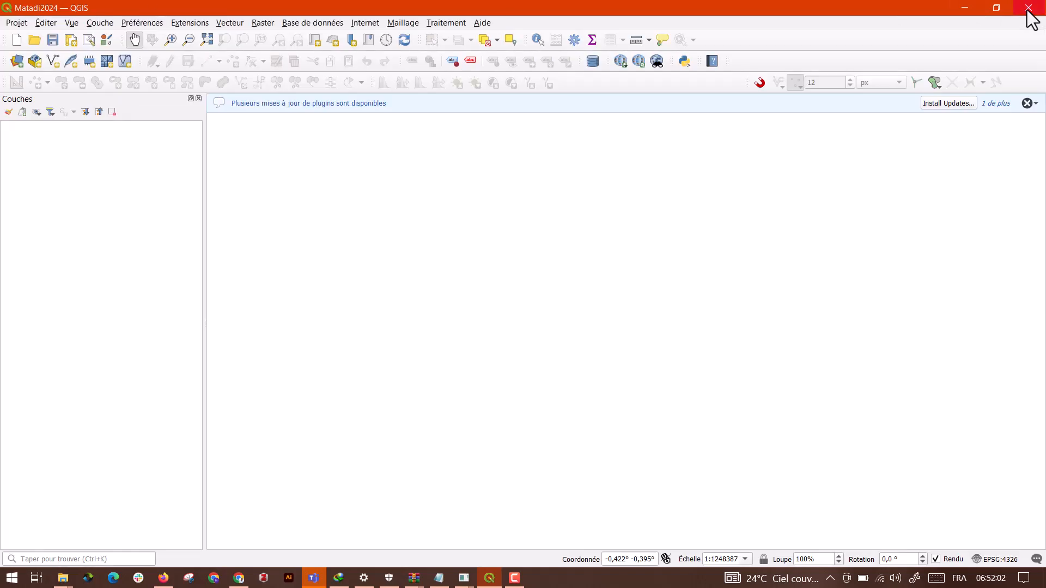
Open the GPX layer source dialog and shrink it to a smaller window beside the layer list
left_click(99, 23)
mouse_move(135, 71)
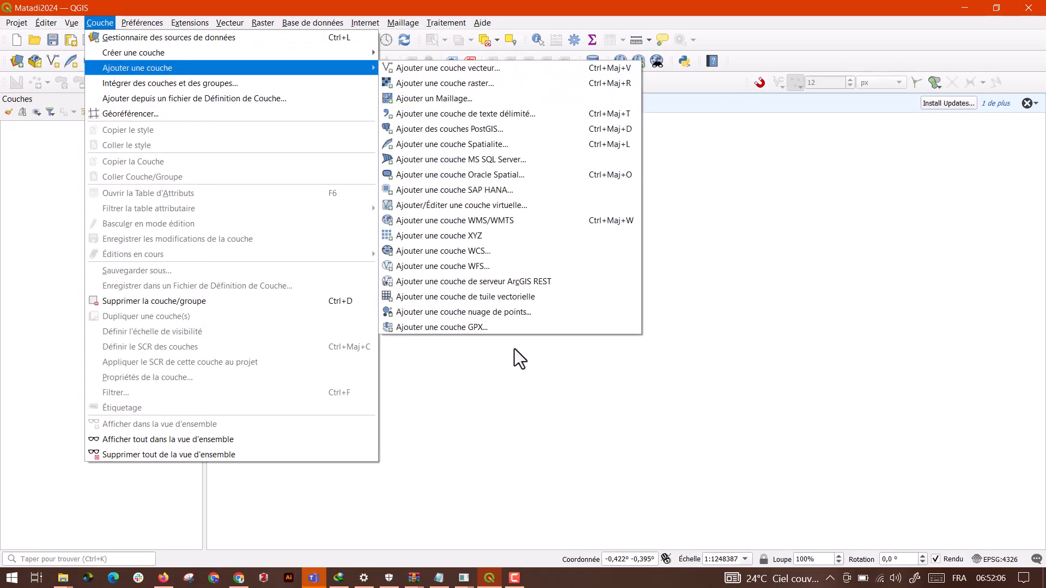
left_click(459, 331)
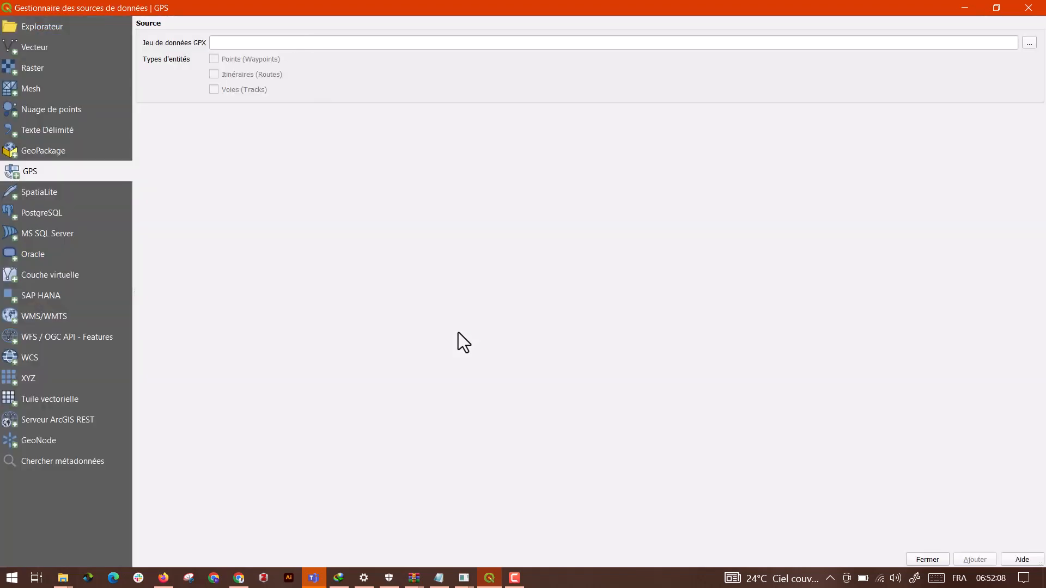
left_click(1001, 7)
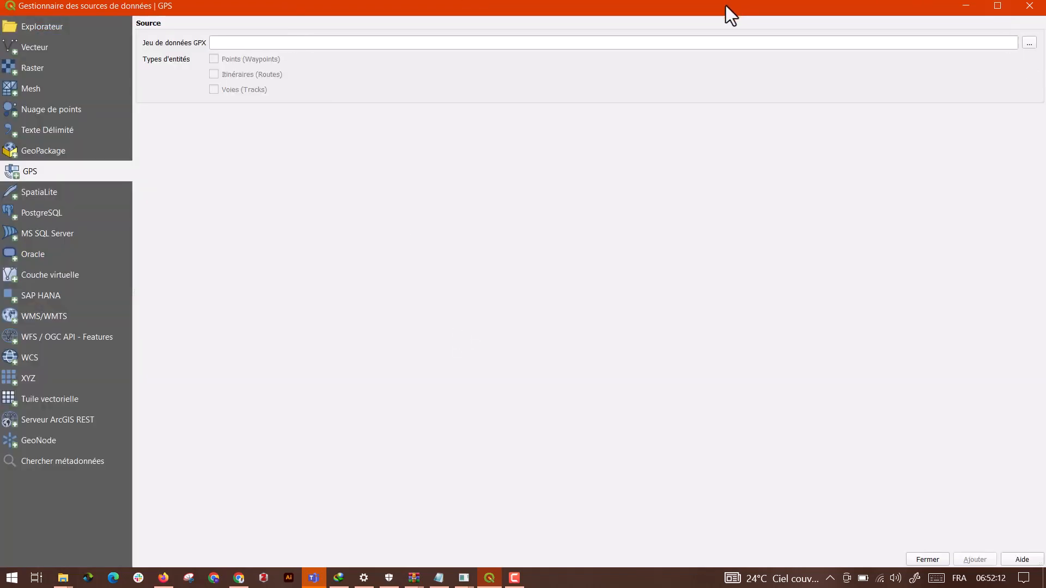
left_click_drag(726, 6, 709, 327)
left_click_drag(236, 355, 256, 353)
left_click_drag(322, 271, 390, 90)
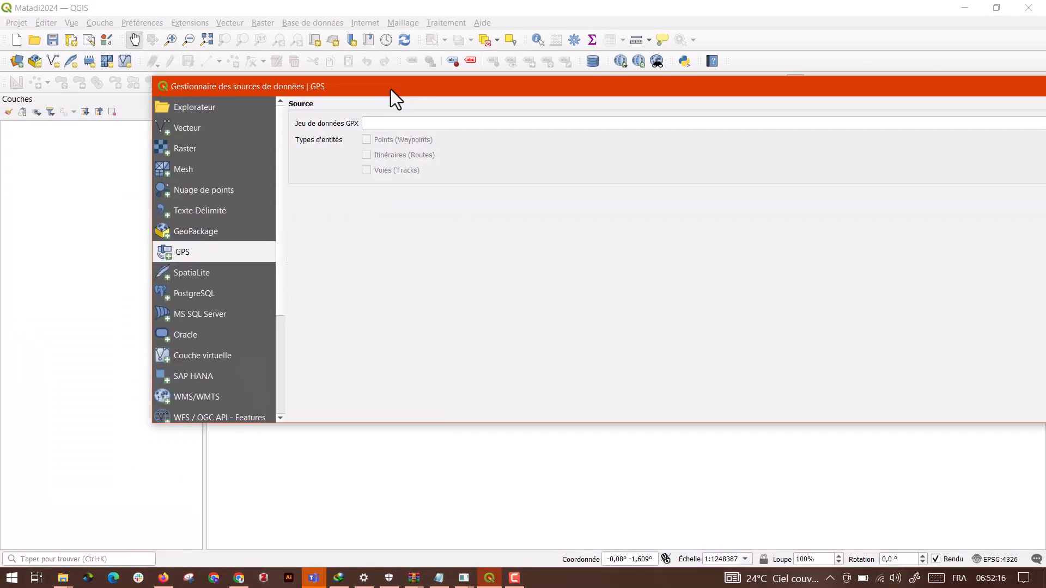
left_click_drag(154, 78, 642, 116)
left_click_drag(816, 126, 643, 169)
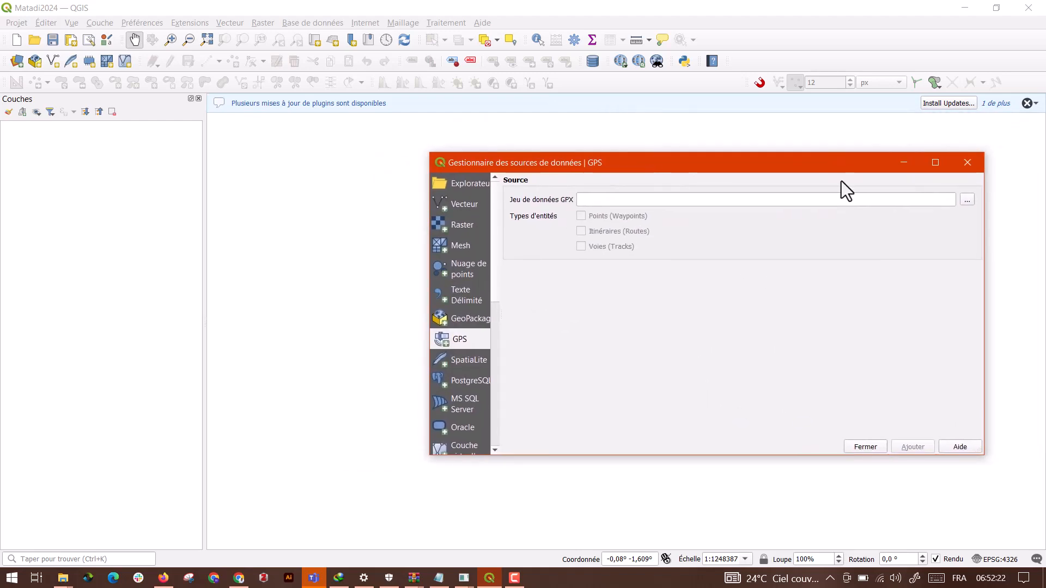
Load Waypoints_2024-02-16.gpx from the GPX folder of Mission Kimeza on drive D: as the GPX dataset
left_click(967, 200)
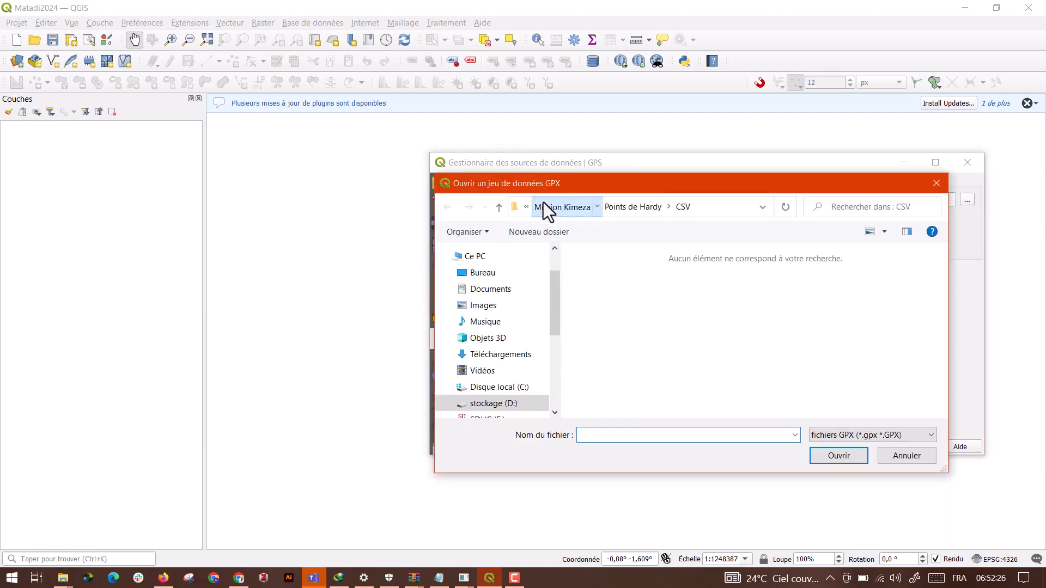
left_click(544, 205)
left_click_drag(584, 185, 613, 99)
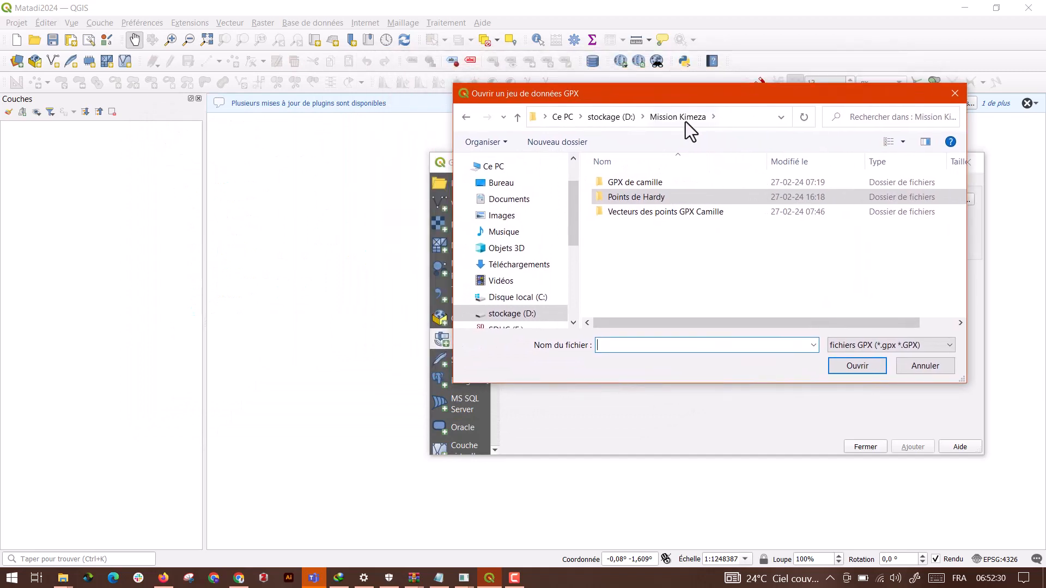
left_click(638, 182)
double_click(638, 182)
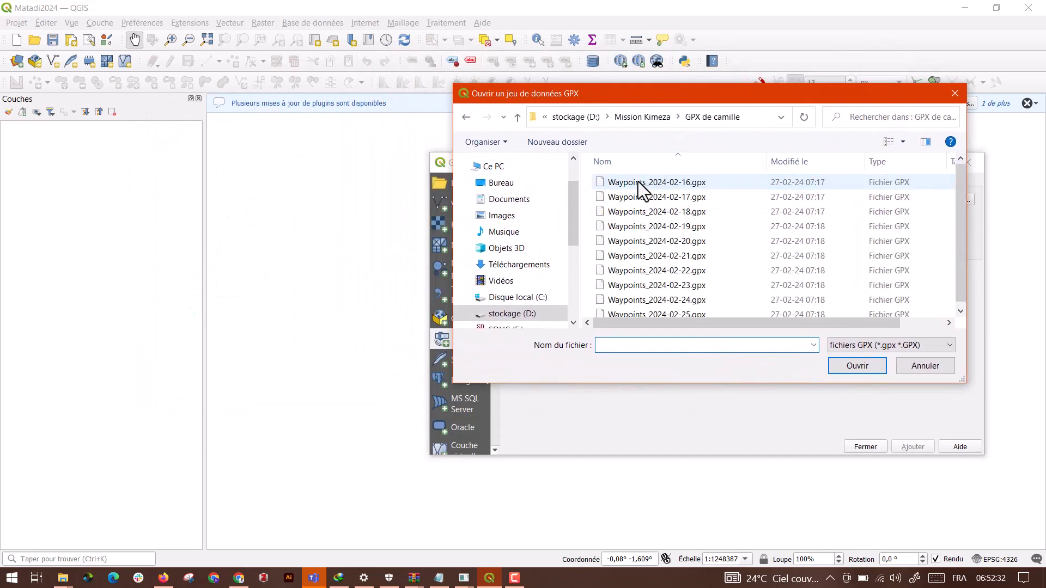
left_click(639, 181)
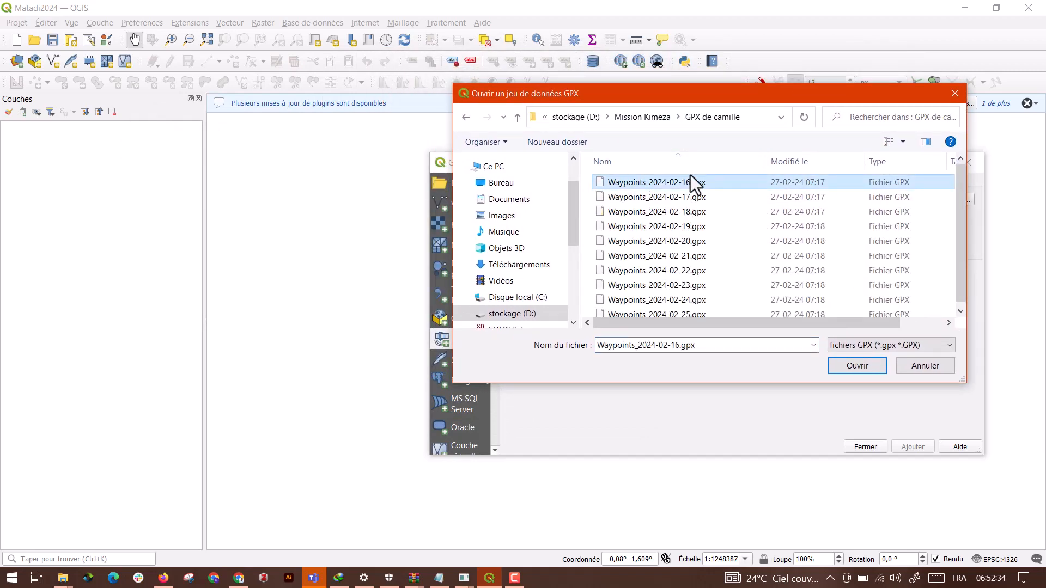
left_click(854, 369)
Exclude the tracks and add only the Points (Waypoints) of Waypoints_2024-02-16.gpx as a layer
left_click(580, 231)
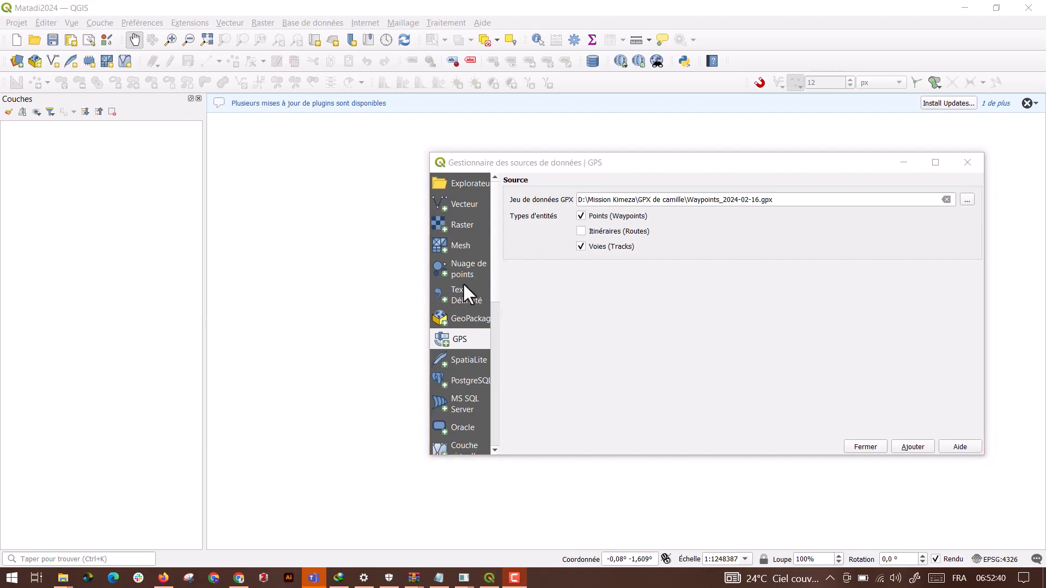
left_click(581, 246)
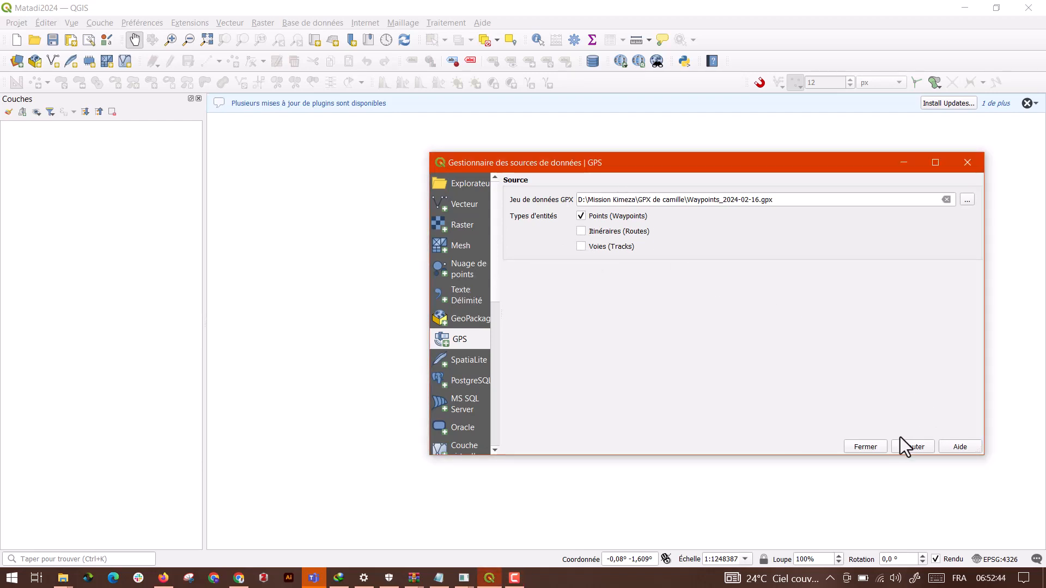
left_click(920, 448)
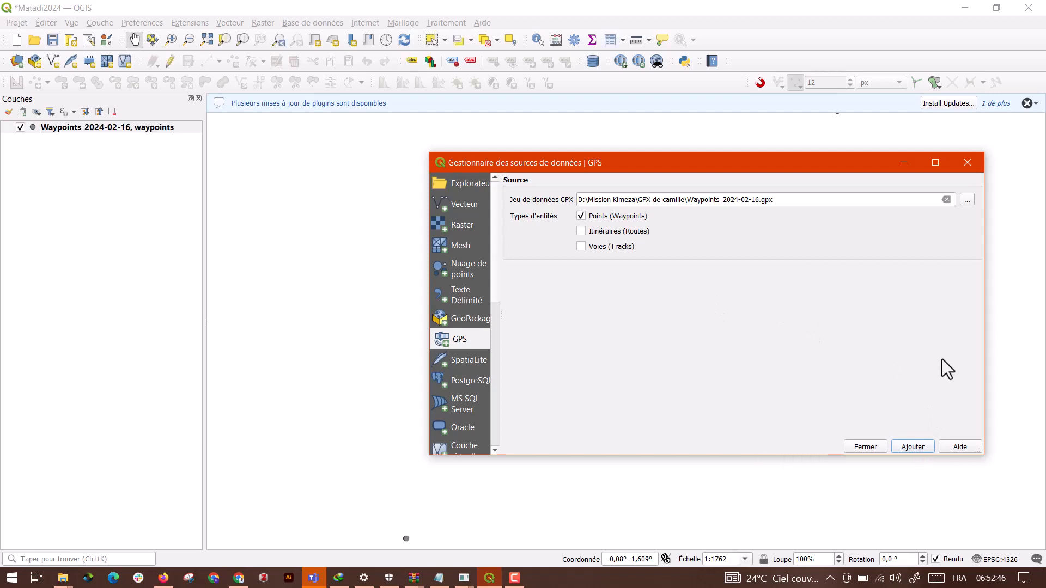
Load Waypoints_2024-02-17.gpx as the GPX dataset and add only its waypoints as a layer
left_click(965, 198)
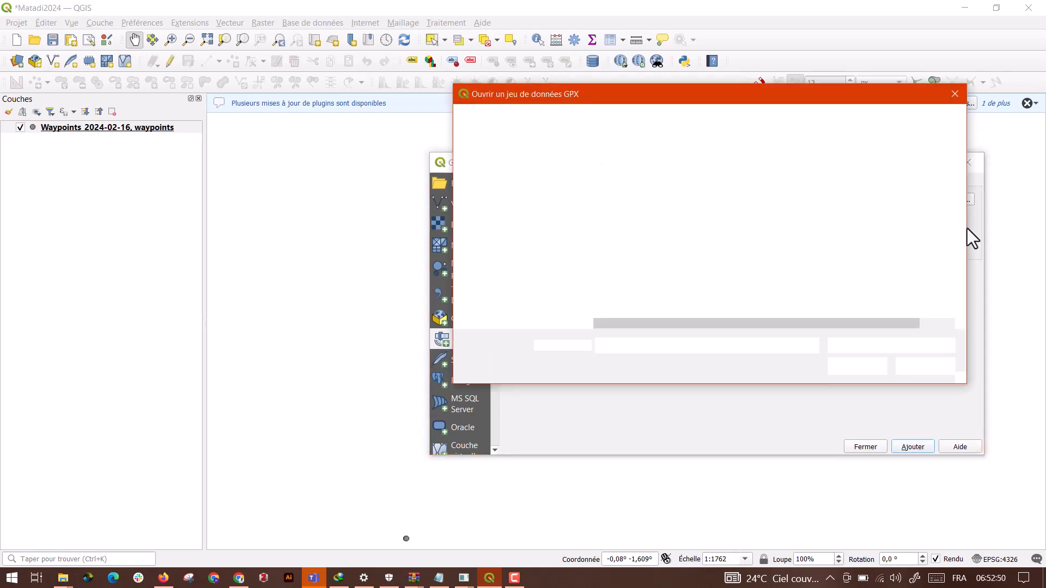
left_click(657, 200)
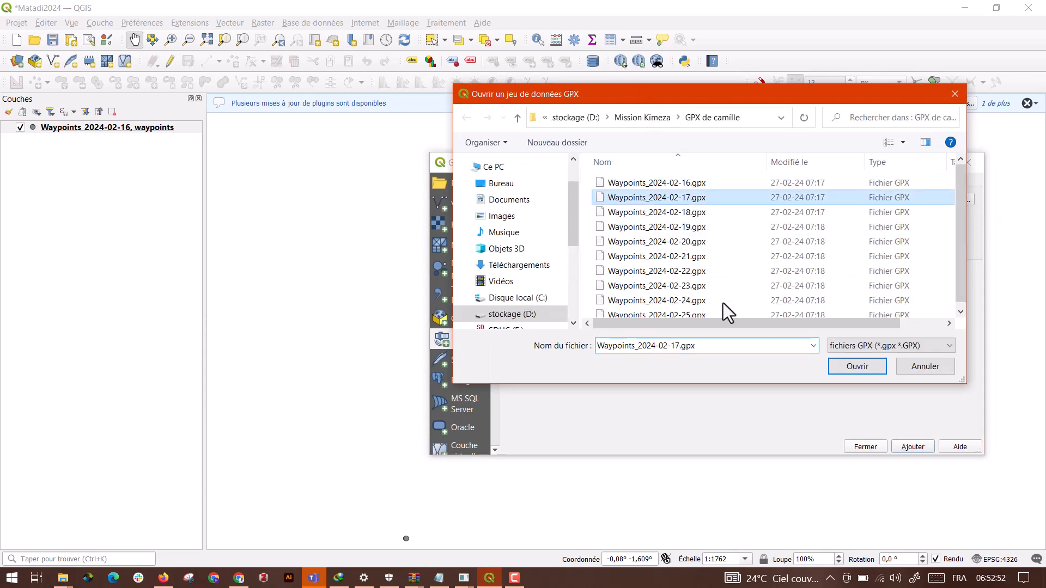
left_click(863, 372)
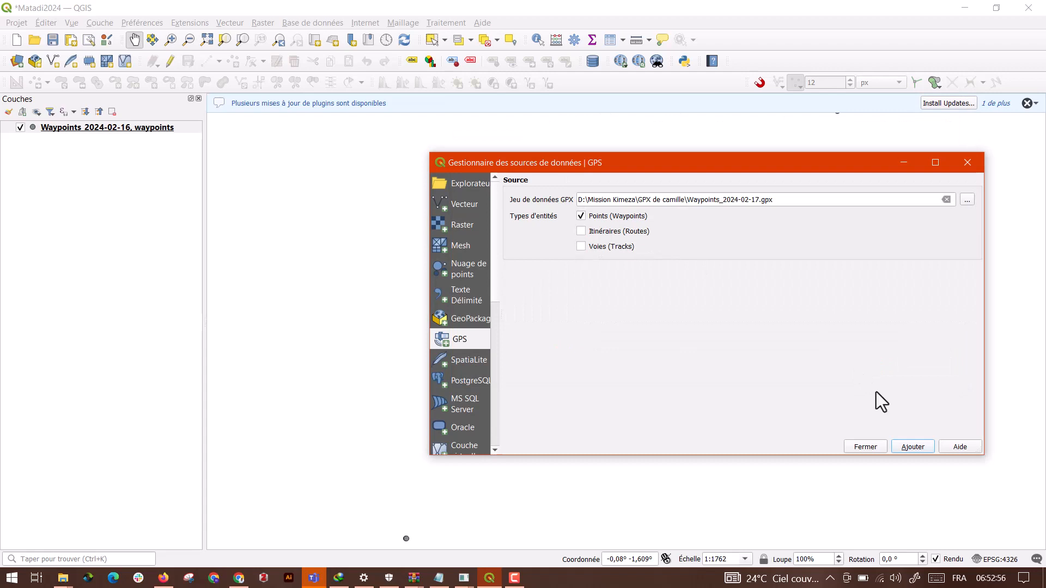
left_click(904, 448)
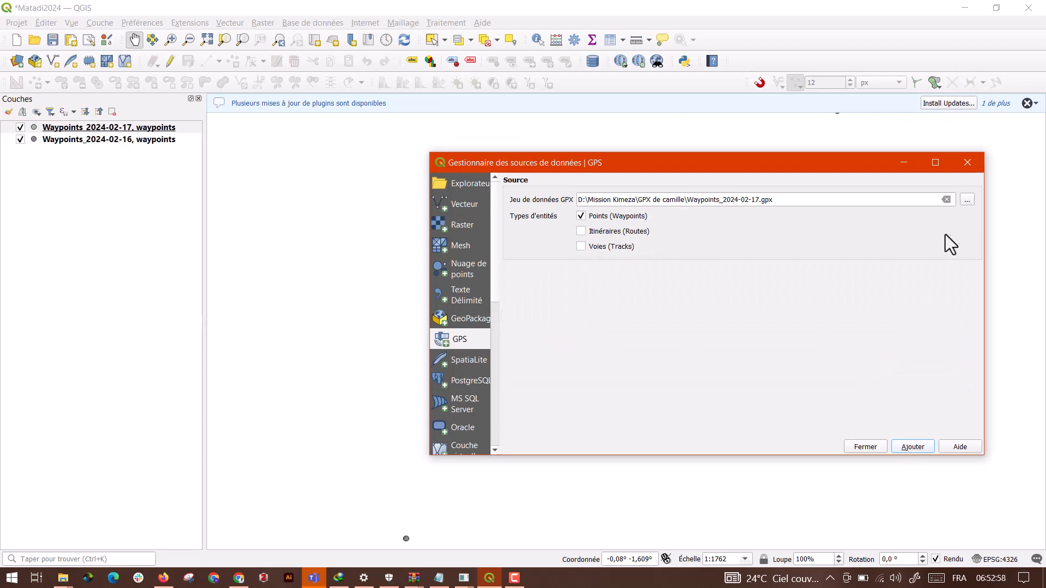
Load Waypoints_2024-02-18.gpx as the GPX dataset and add only its waypoints as a layer
left_click(967, 200)
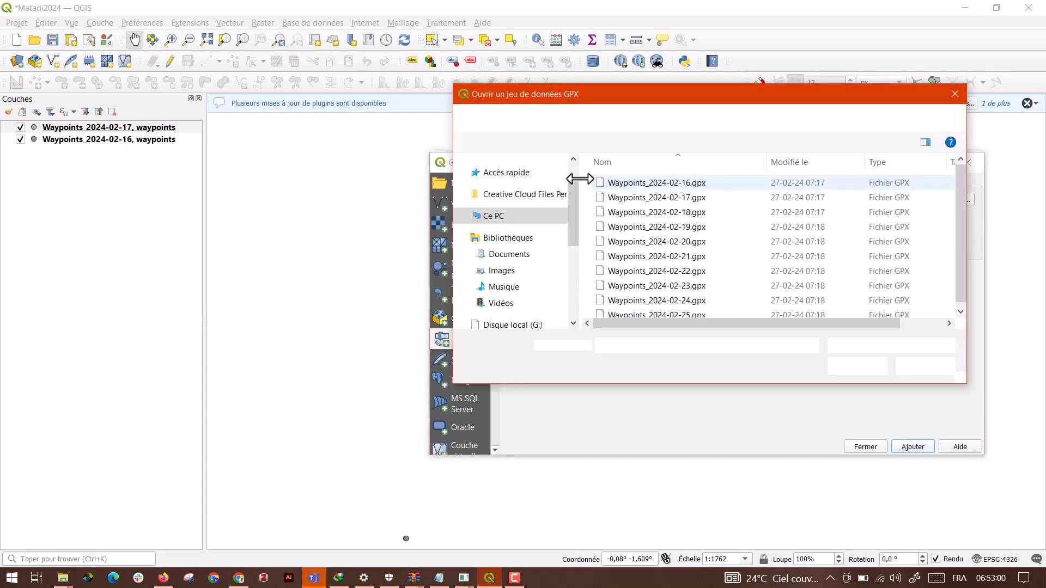
left_click(671, 213)
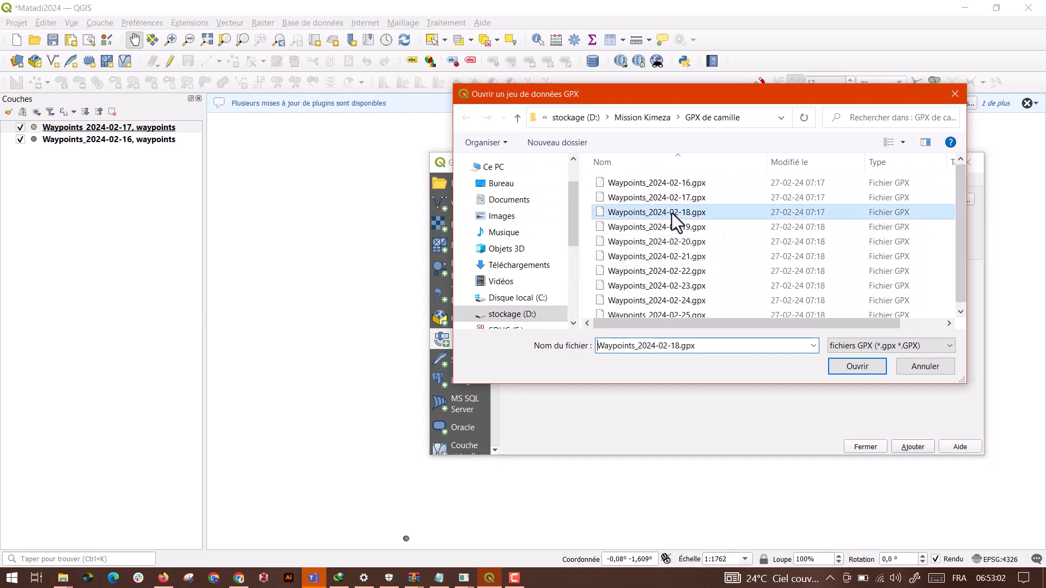
left_click(849, 365)
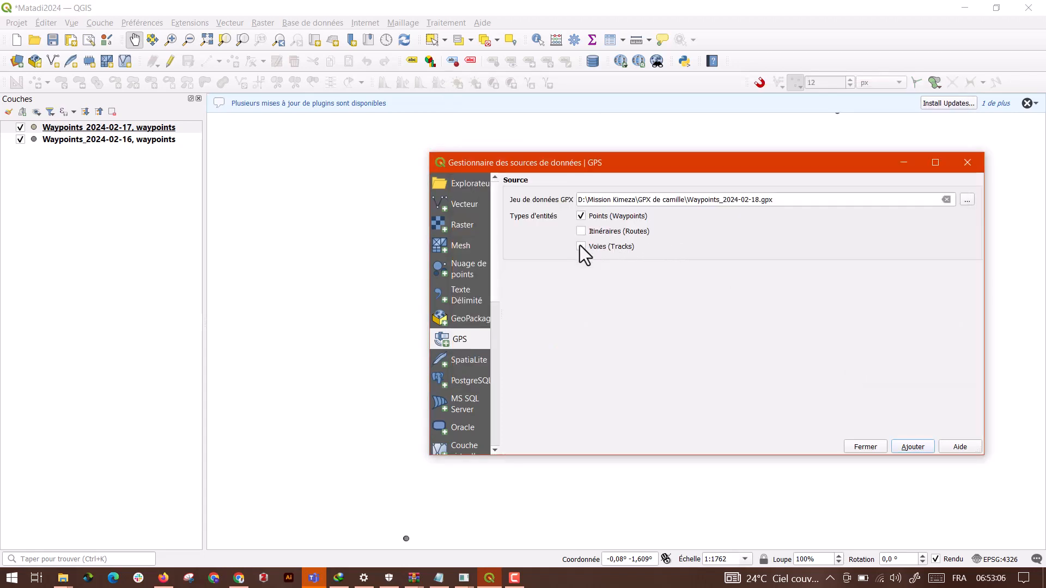
left_click(911, 447)
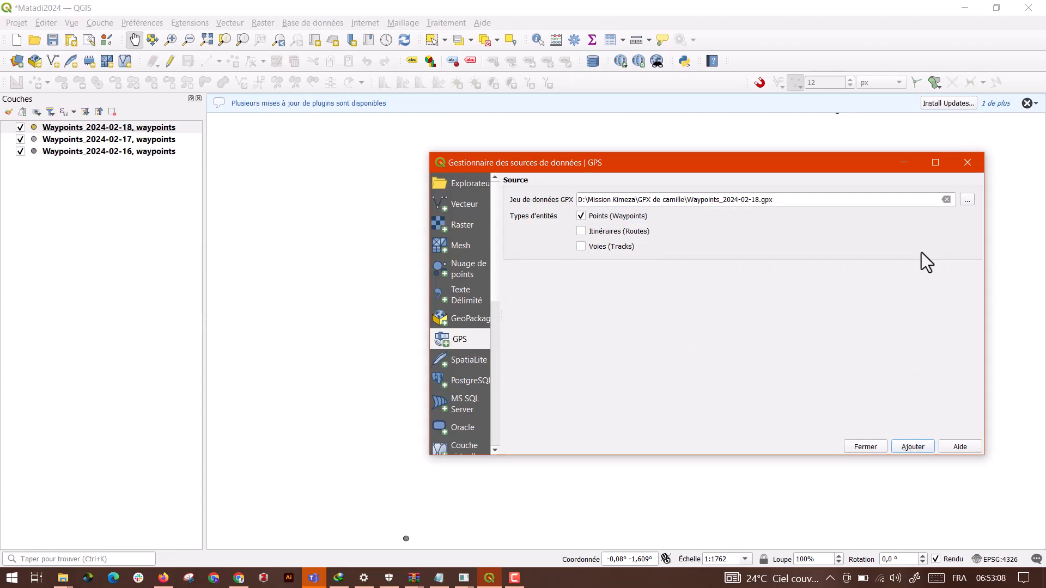
Load Waypoints_2024-02-19.gpx as the GPX dataset and add only its waypoints as a layer
left_click(967, 200)
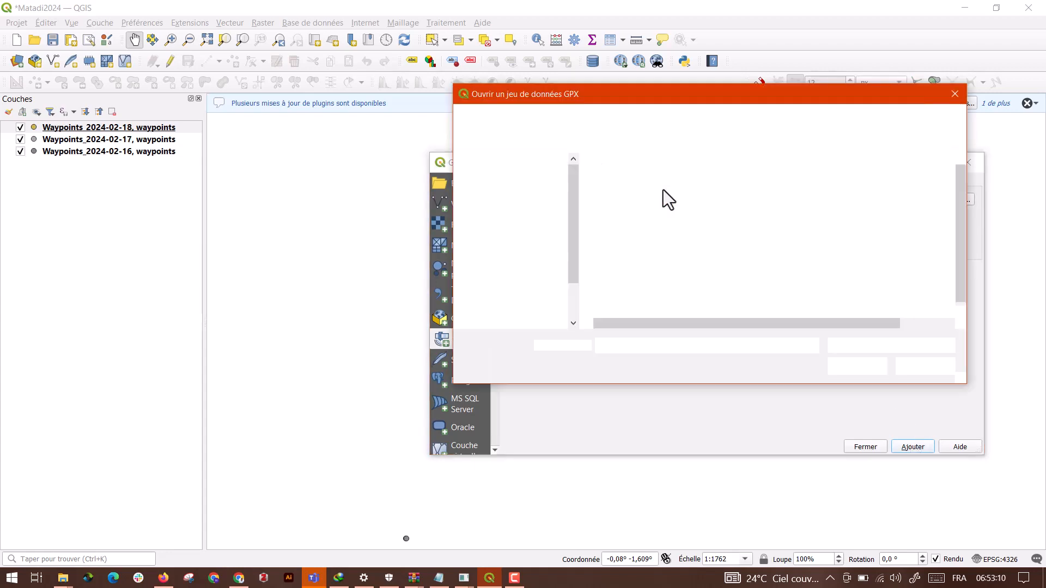
left_click(684, 224)
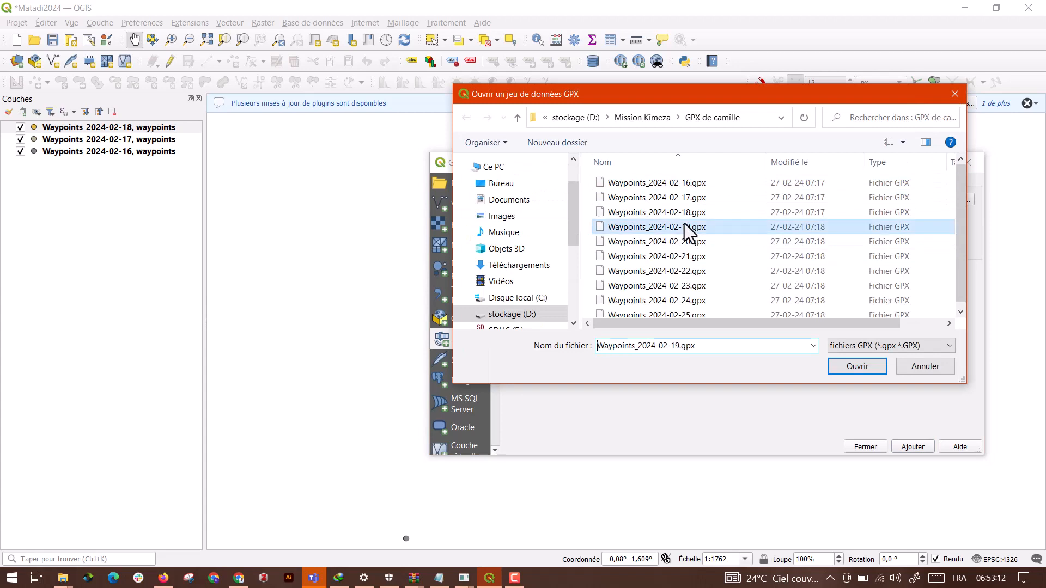
left_click(844, 369)
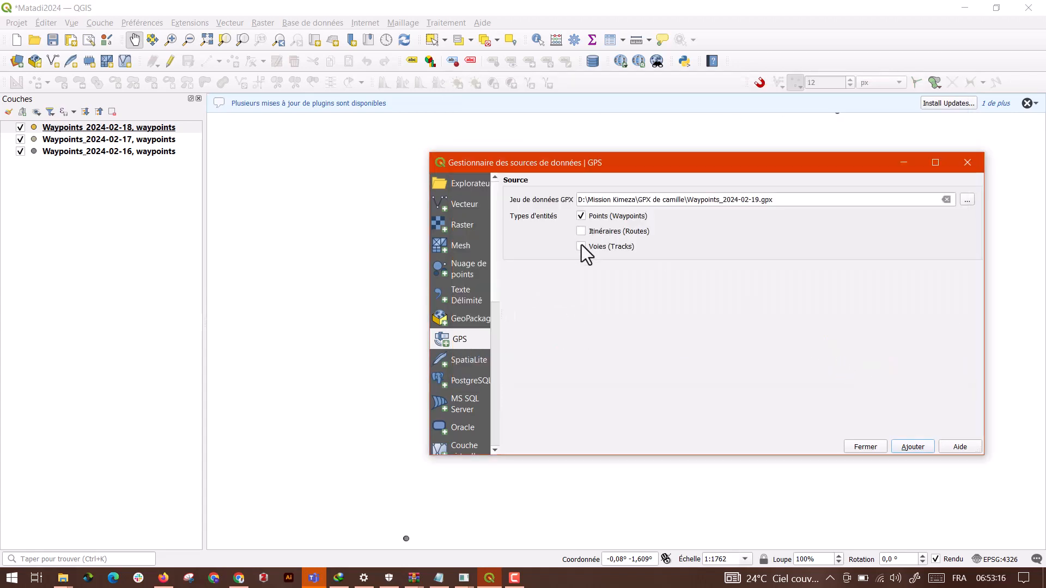
left_click(907, 448)
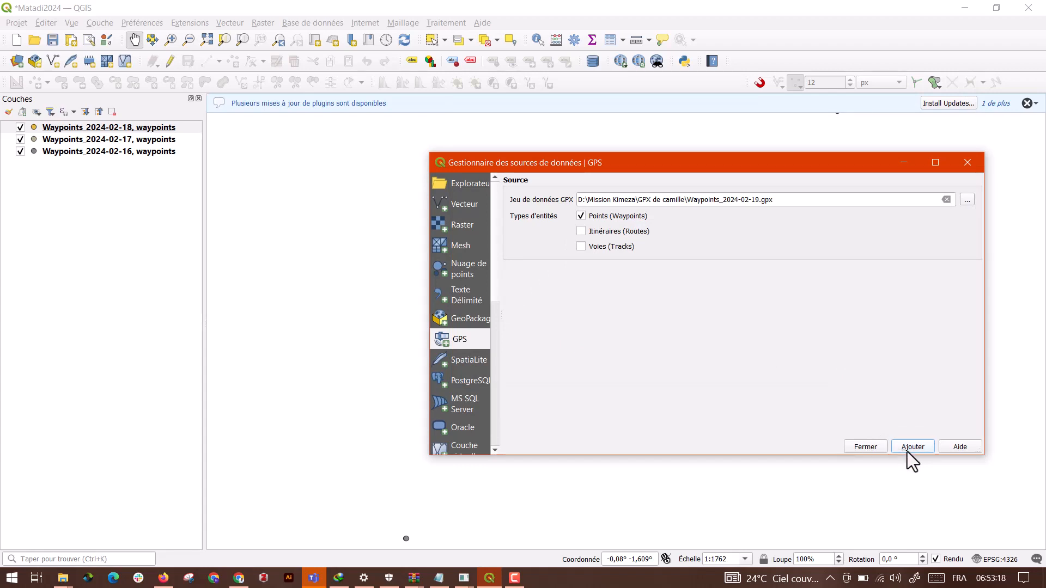
Add only the waypoints of Waypoints_2024-02-20.gpx and of the remaining files up to Waypoints_2024-02-25.gpx as layers, and close the data source manager
left_click(968, 200)
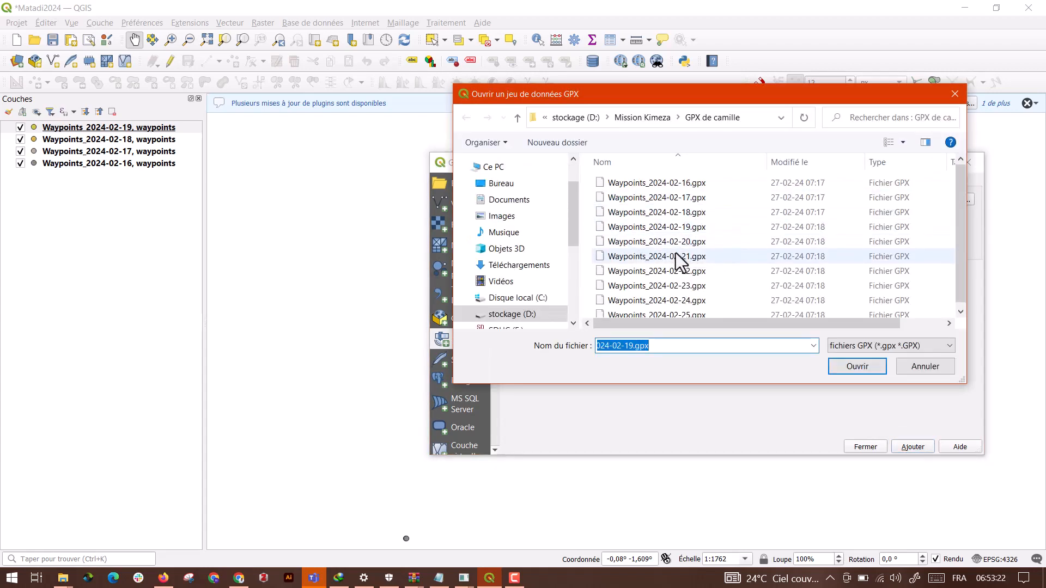
left_click(636, 241)
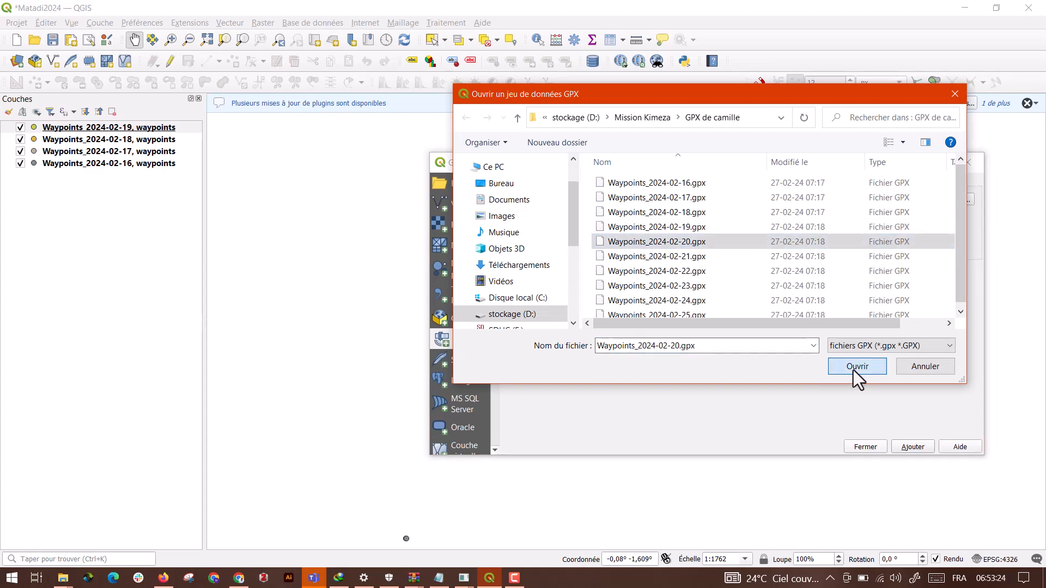
left_click(854, 366)
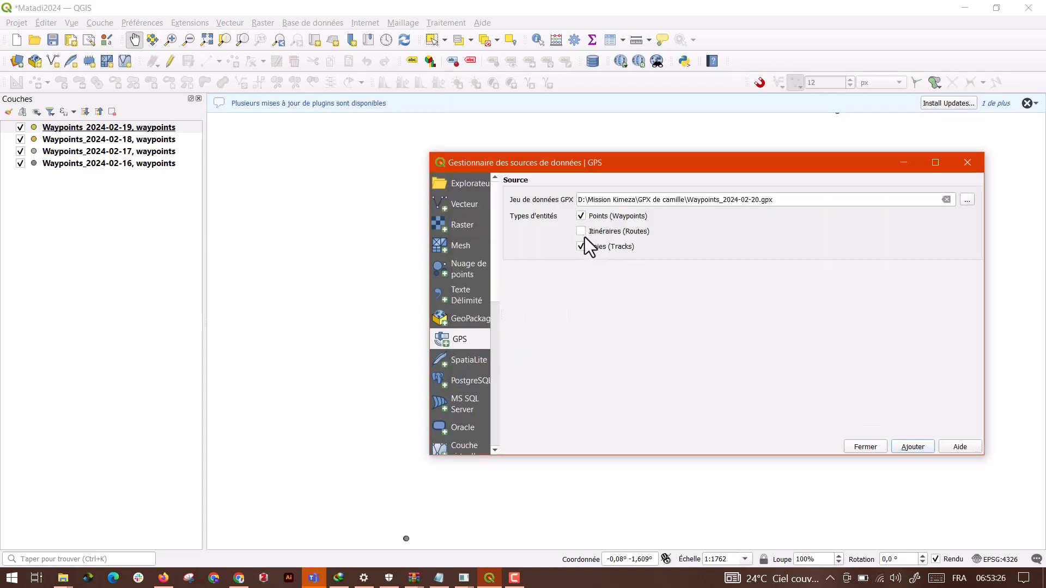
left_click(911, 445)
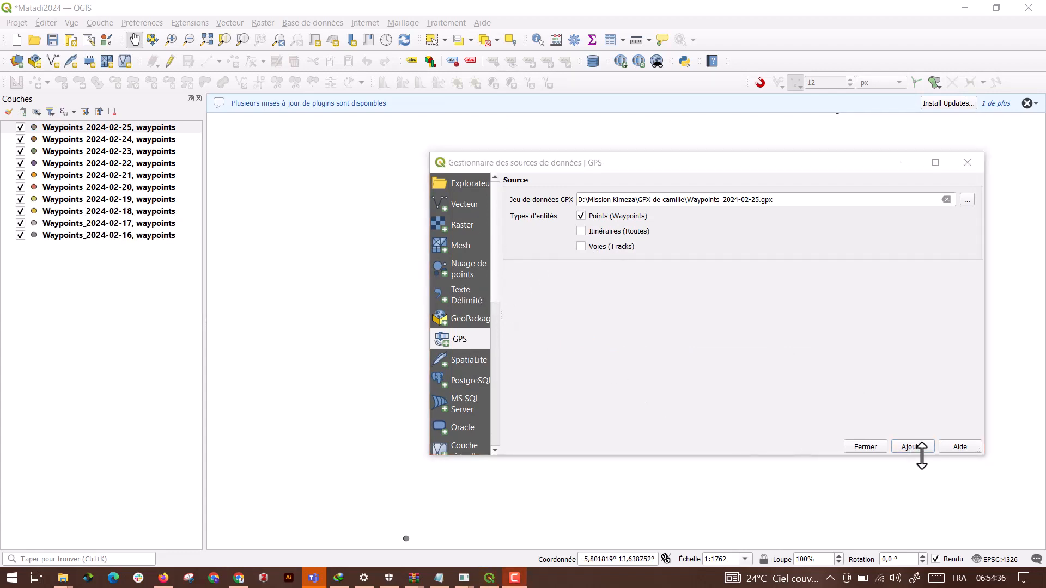
left_click(866, 447)
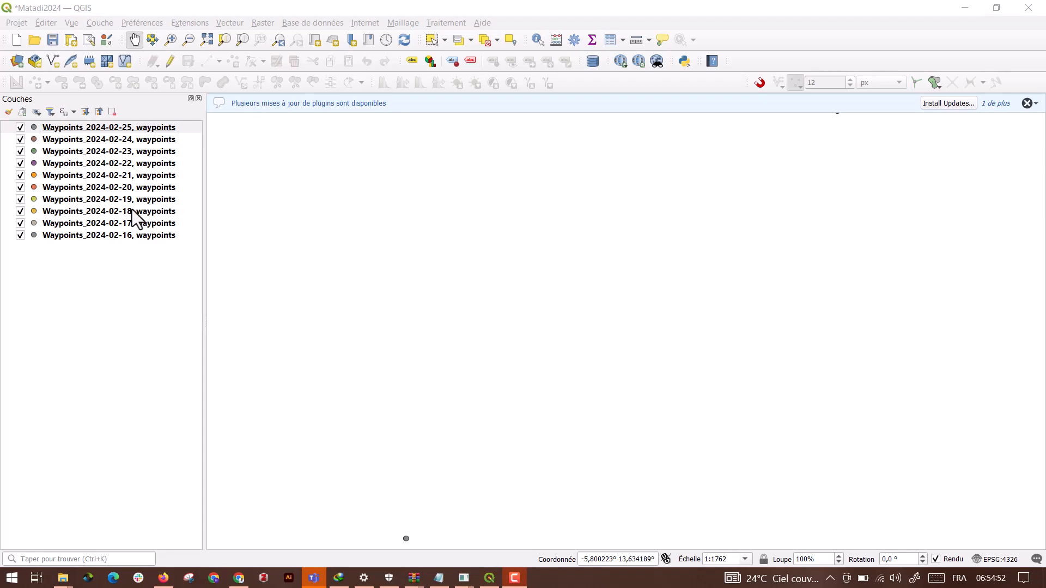
Zoom the map to the Waypoints_2024-02-25 layer and to the Waypoints_2024-02-24 layer to inspect the imported points
right_click(101, 128)
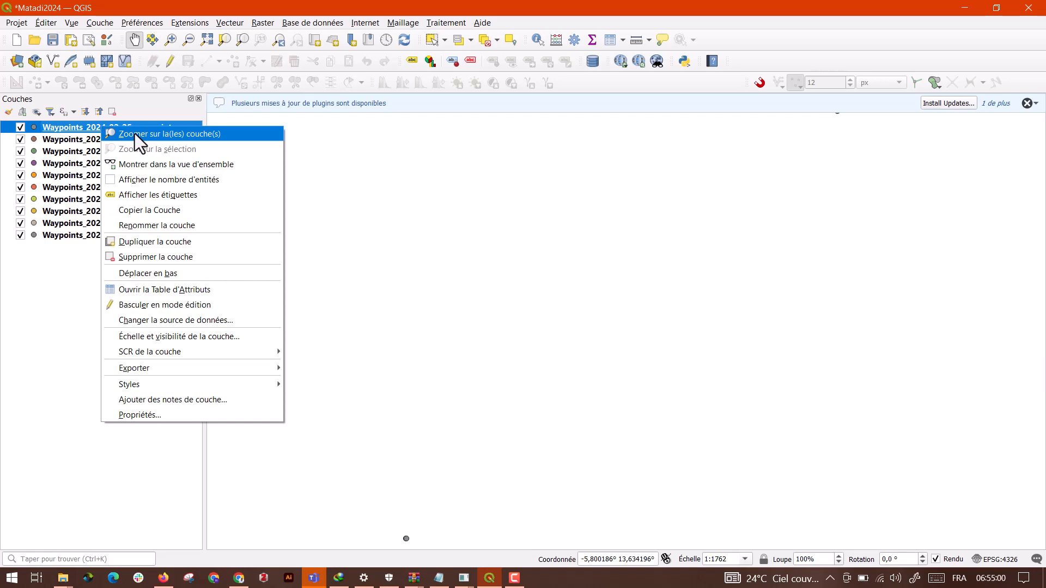
left_click(135, 133)
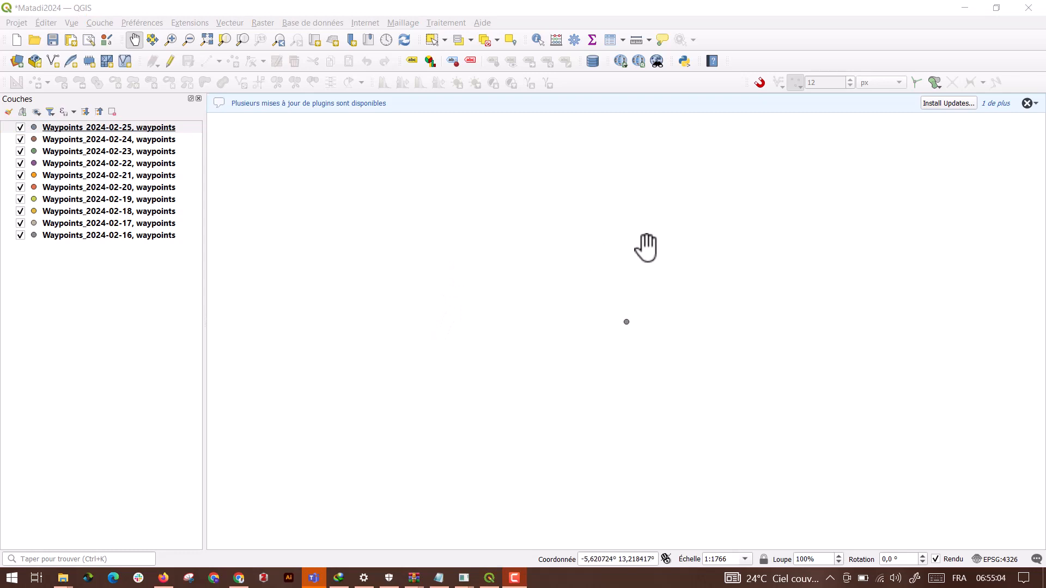
scroll(673, 304, "down", 2)
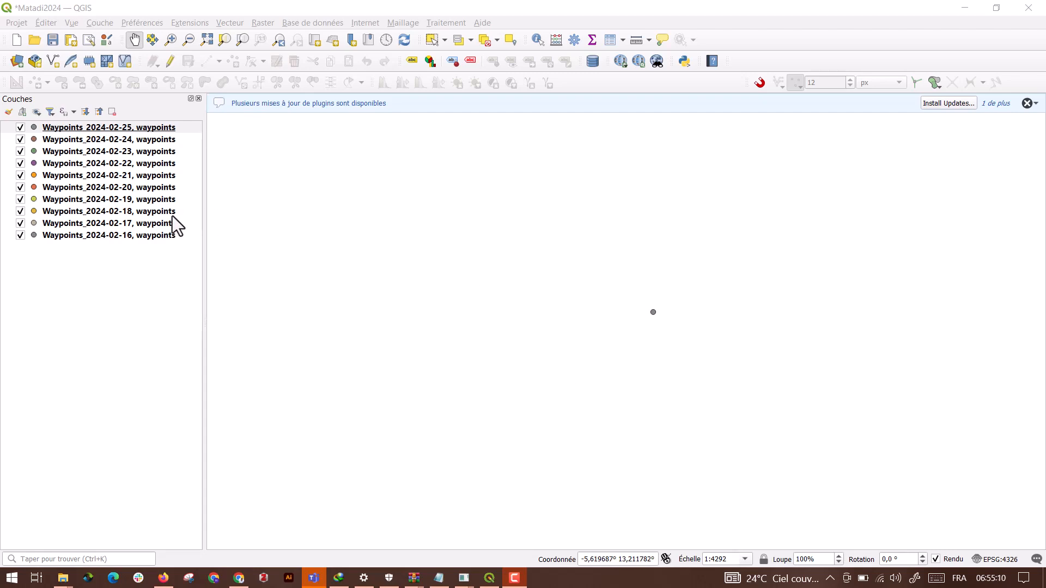
right_click(108, 139)
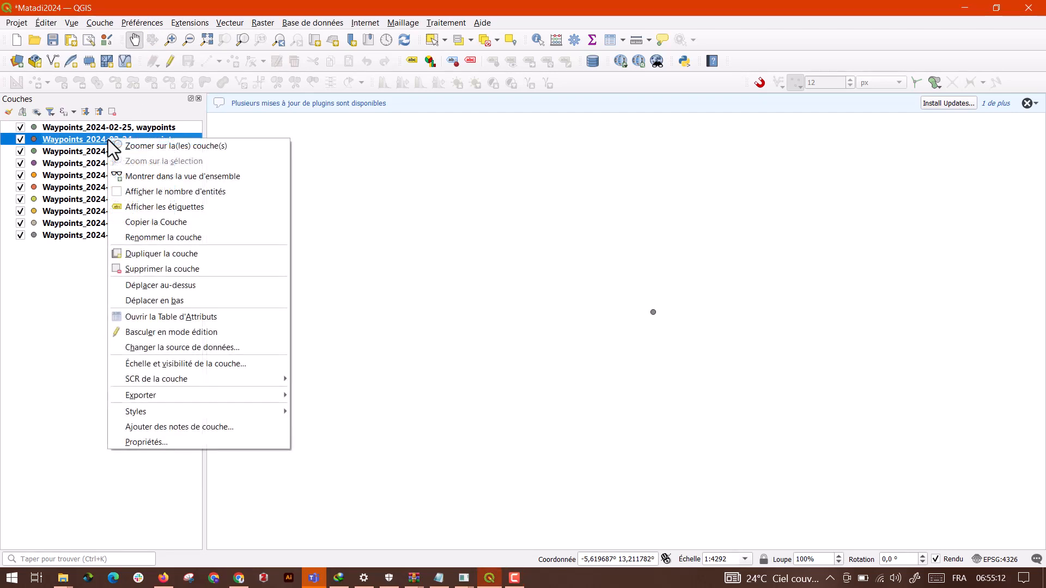
left_click(142, 152)
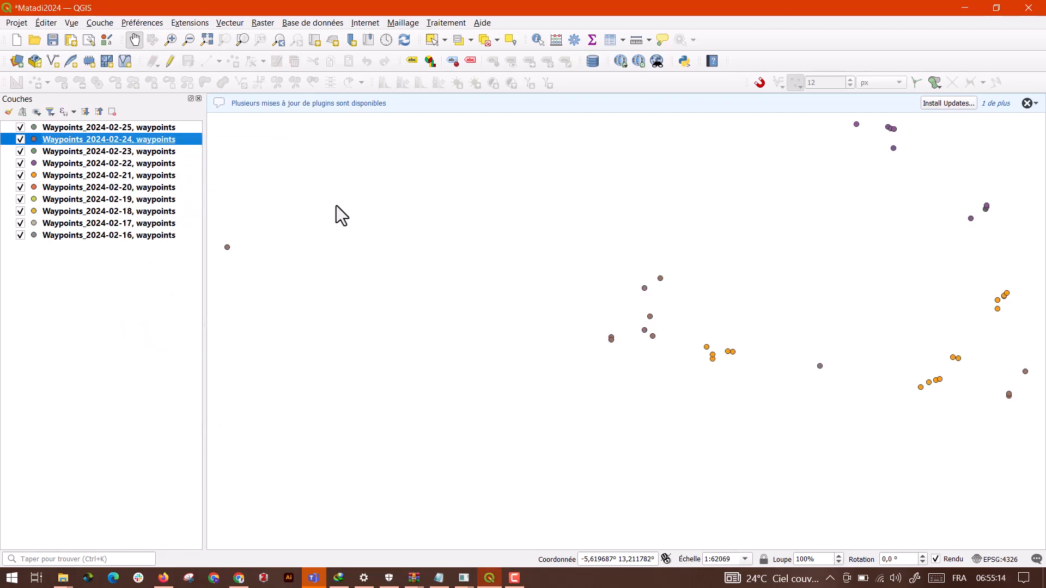
left_click_drag(986, 309, 721, 346)
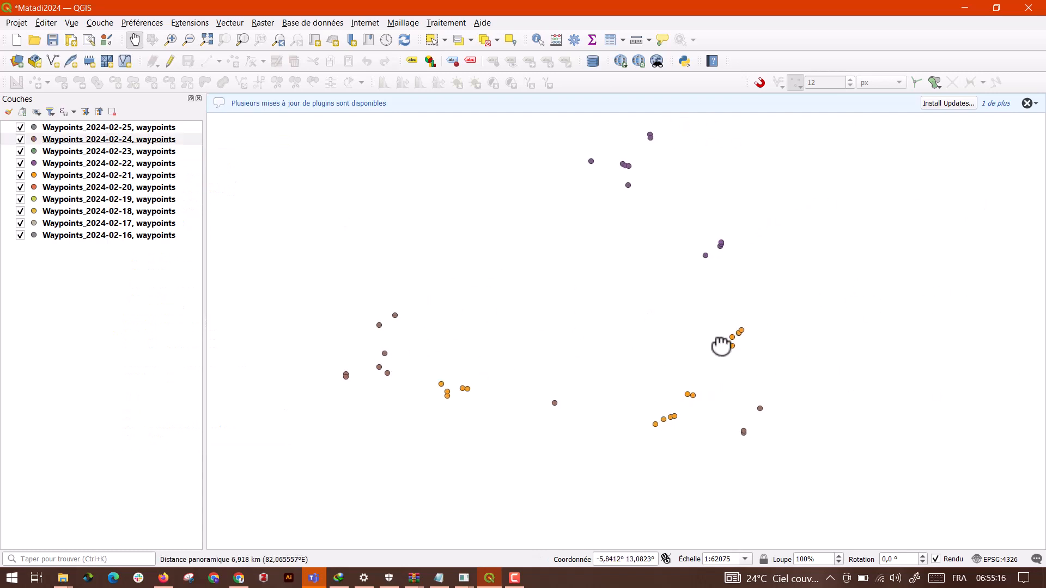
Examine how the waypoints of all the daily layers are distributed across the whole survey area on the map
scroll(776, 303, "down", 2)
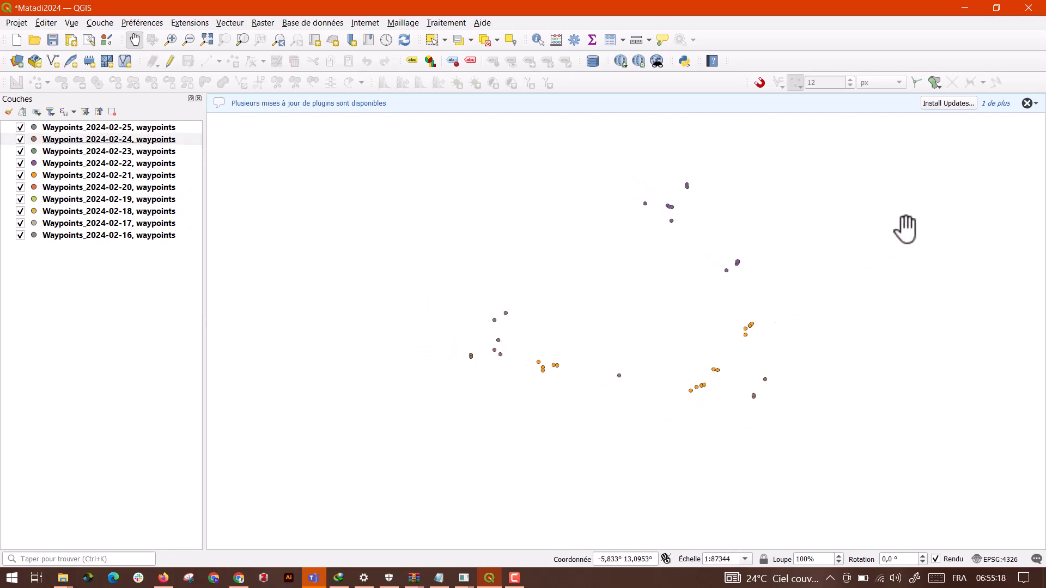
scroll(899, 210, "down", 2)
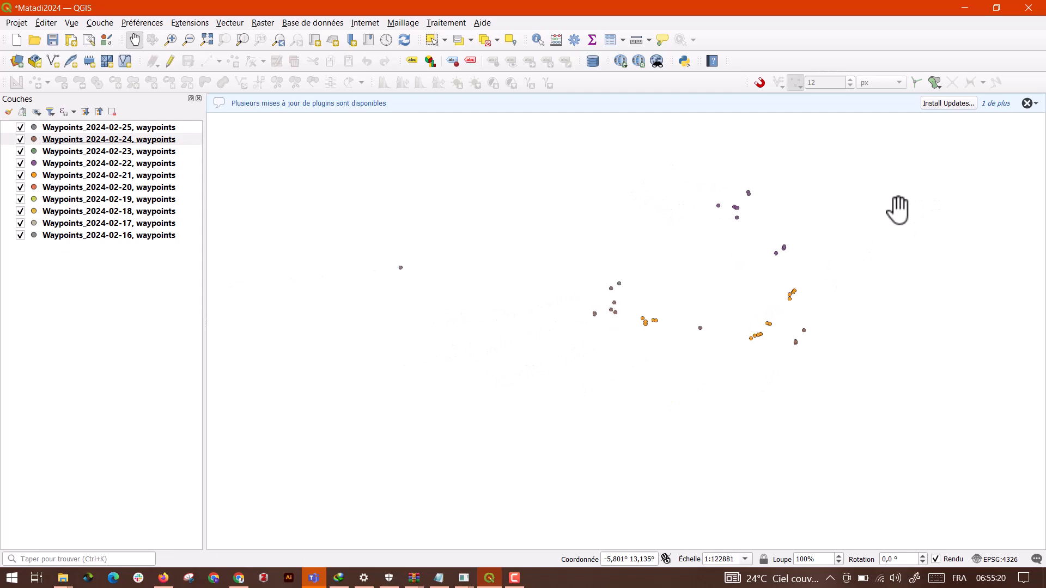
scroll(899, 210, "down", 2)
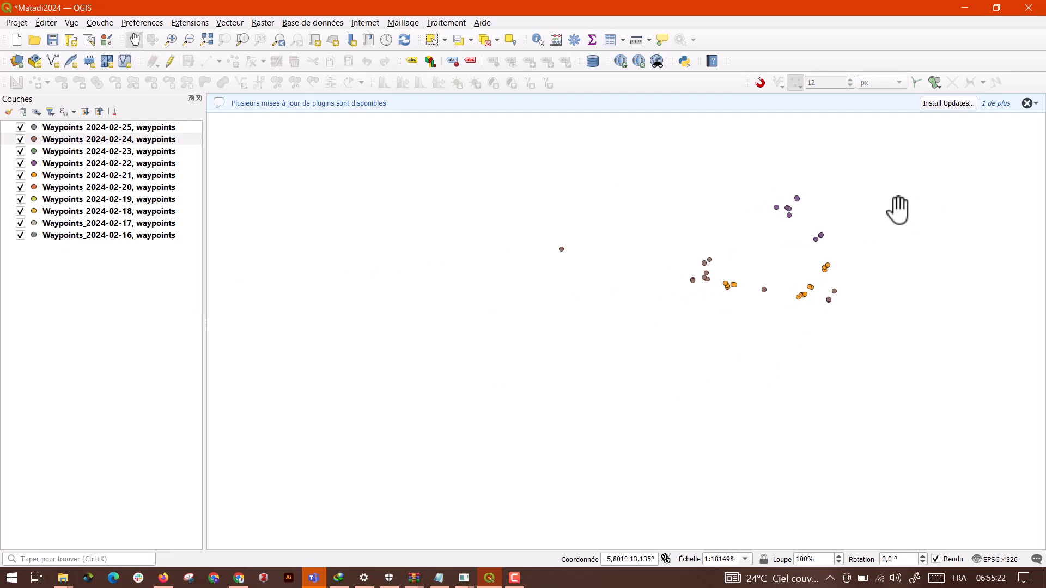
scroll(899, 210, "down", 1)
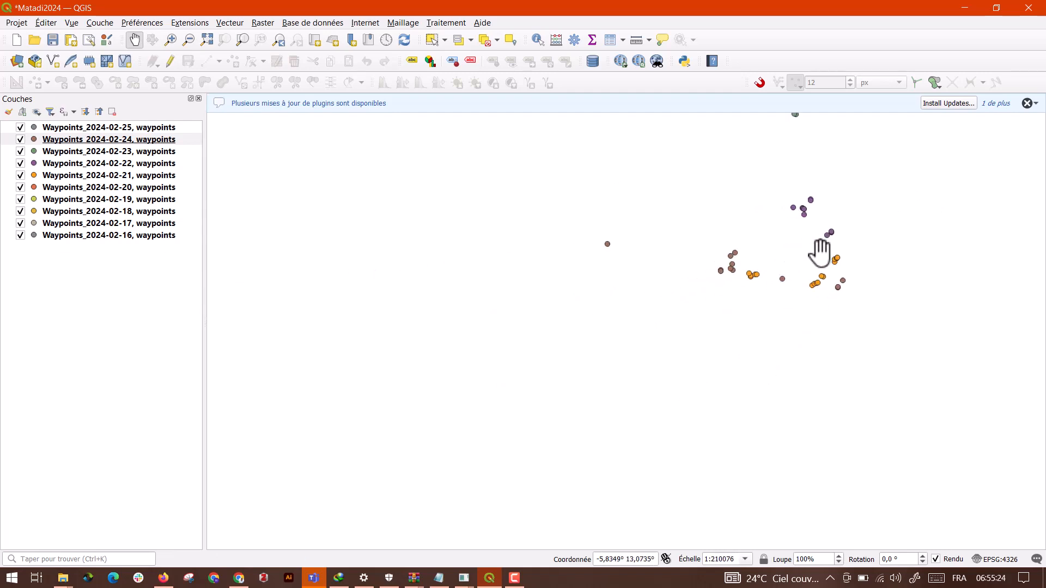
left_click_drag(770, 191, 610, 351)
left_click_drag(845, 280, 763, 339)
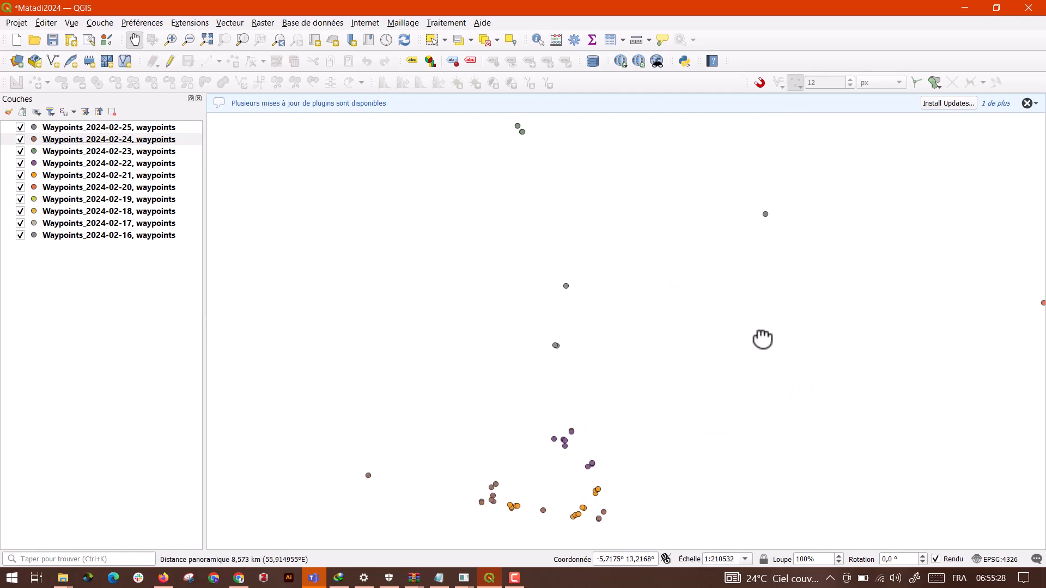
scroll(763, 339, "down", 3)
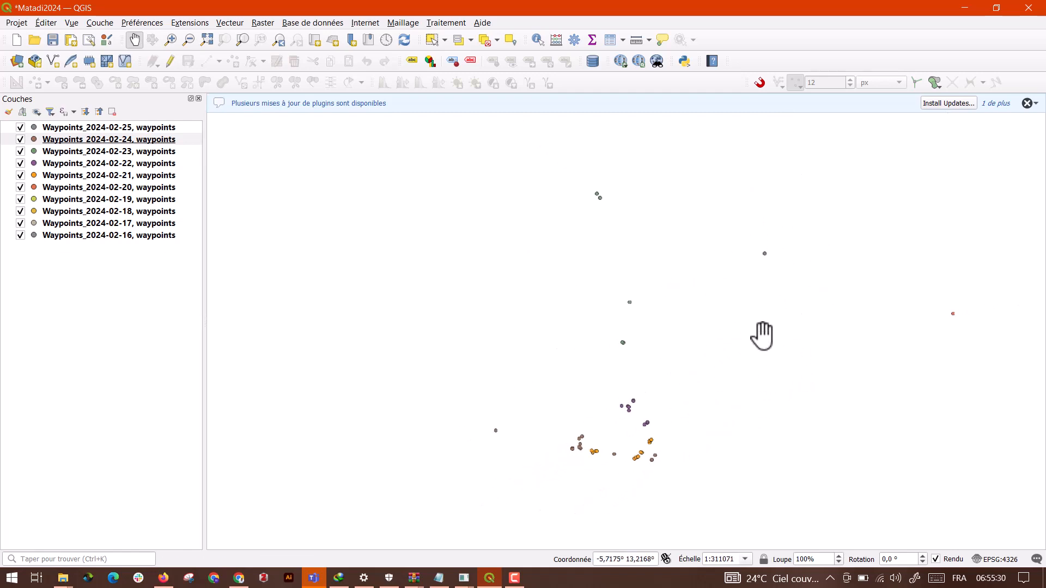
scroll(762, 336, "down", 3)
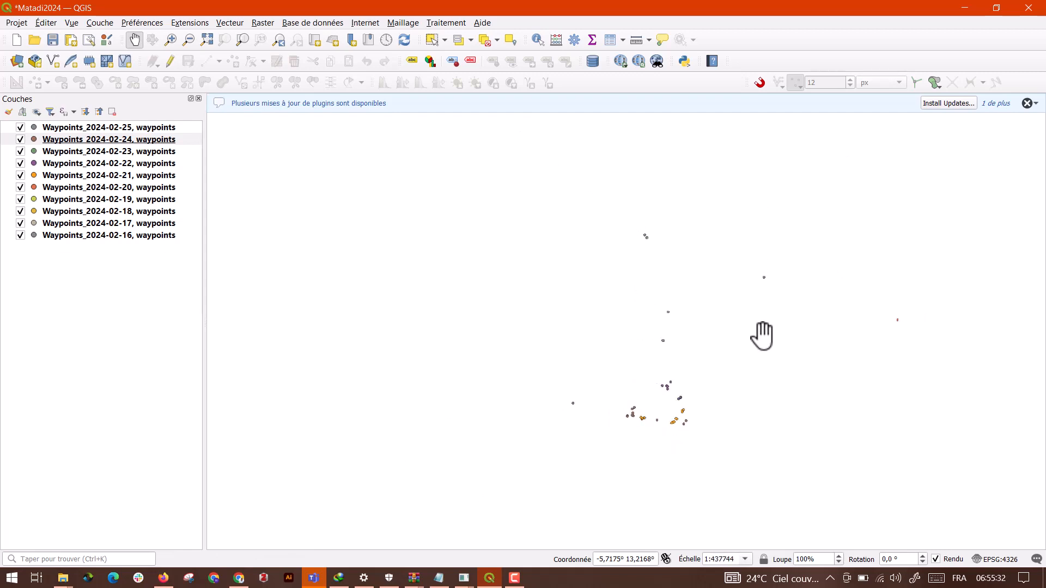
scroll(763, 336, "down", 3)
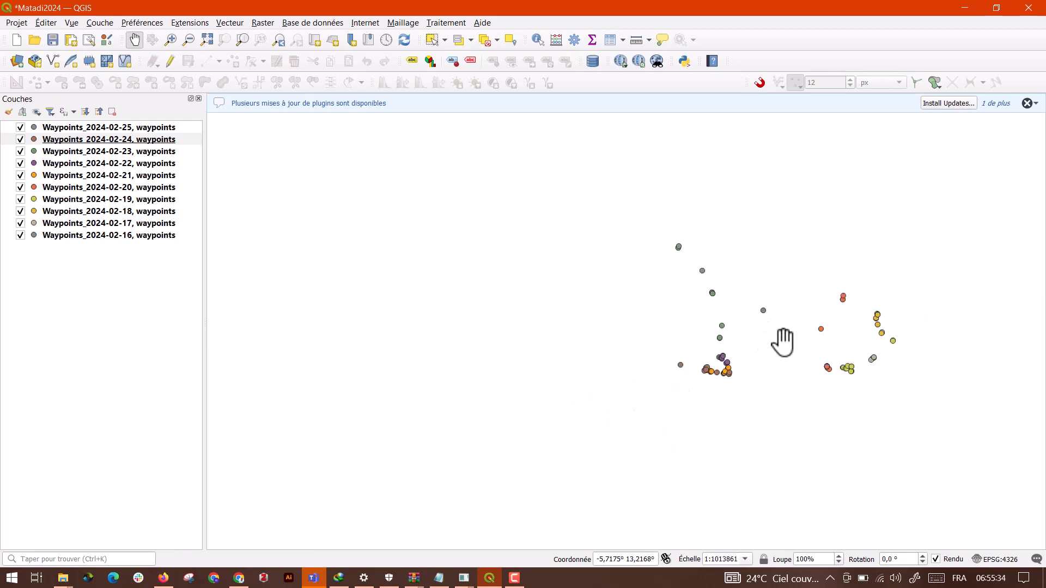
left_click_drag(783, 342, 592, 294)
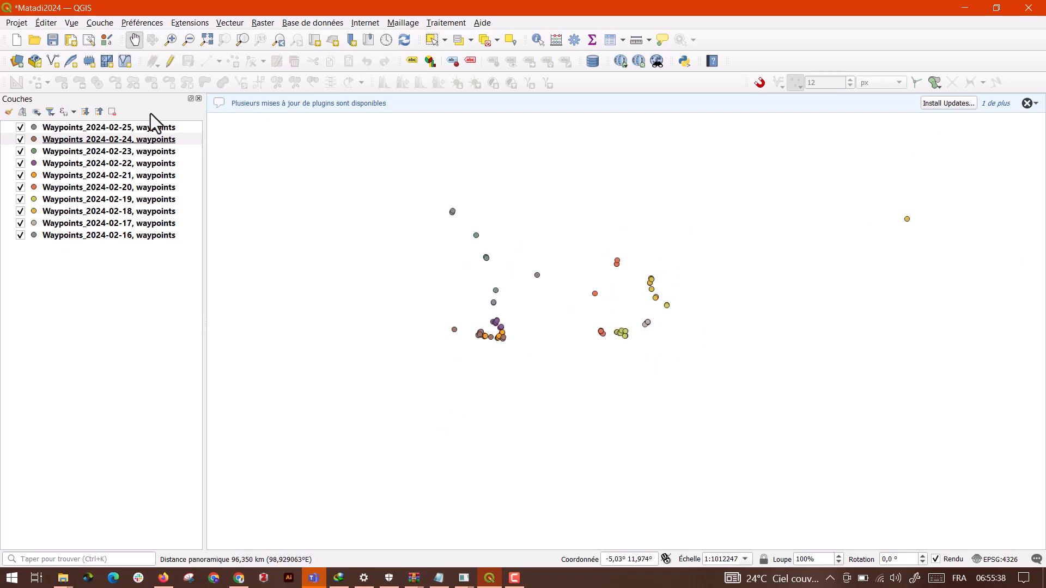
Set up a vector layer merge with all ten daily waypoint layers as input and the project CRS EPSG:4326 - WGS 84 as destination
left_click(142, 127)
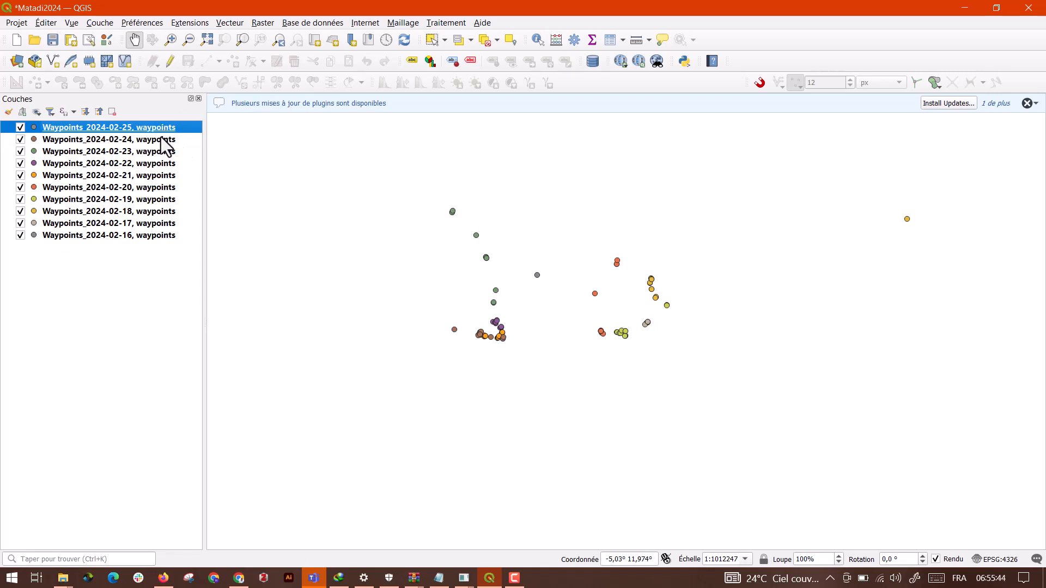
left_click(164, 236, "shift")
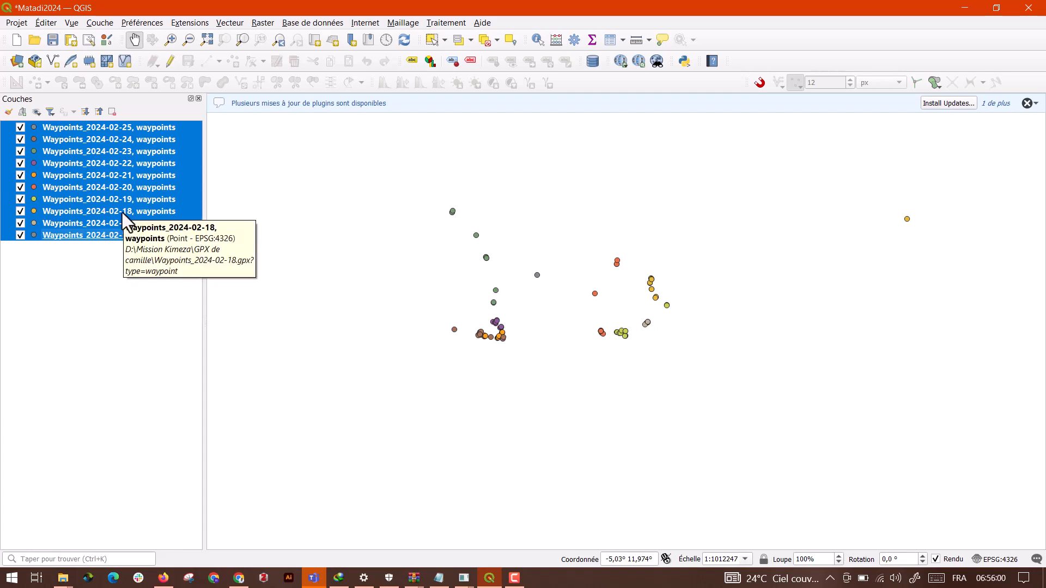
left_click(227, 24)
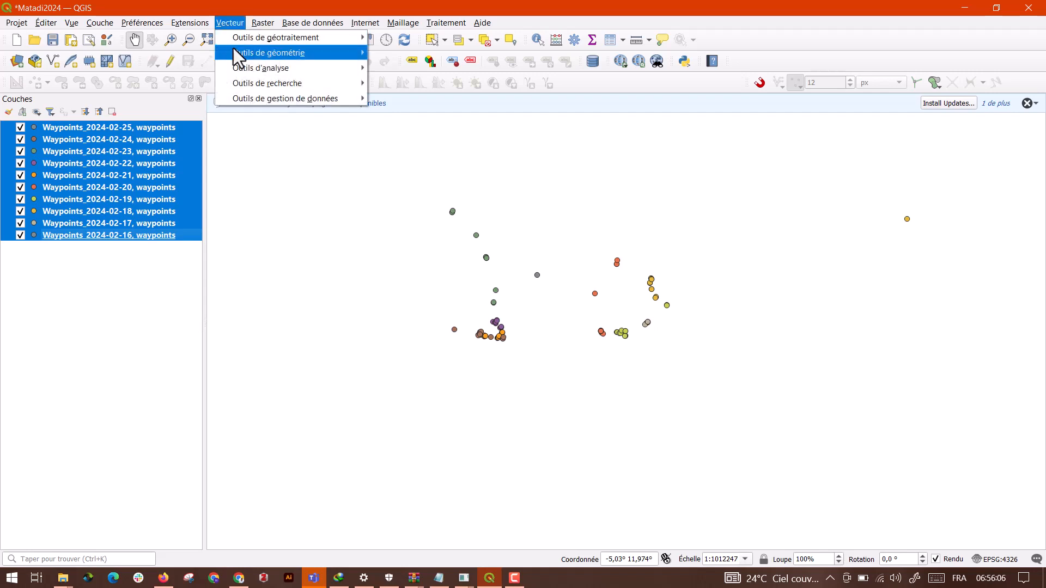
mouse_move(267, 88)
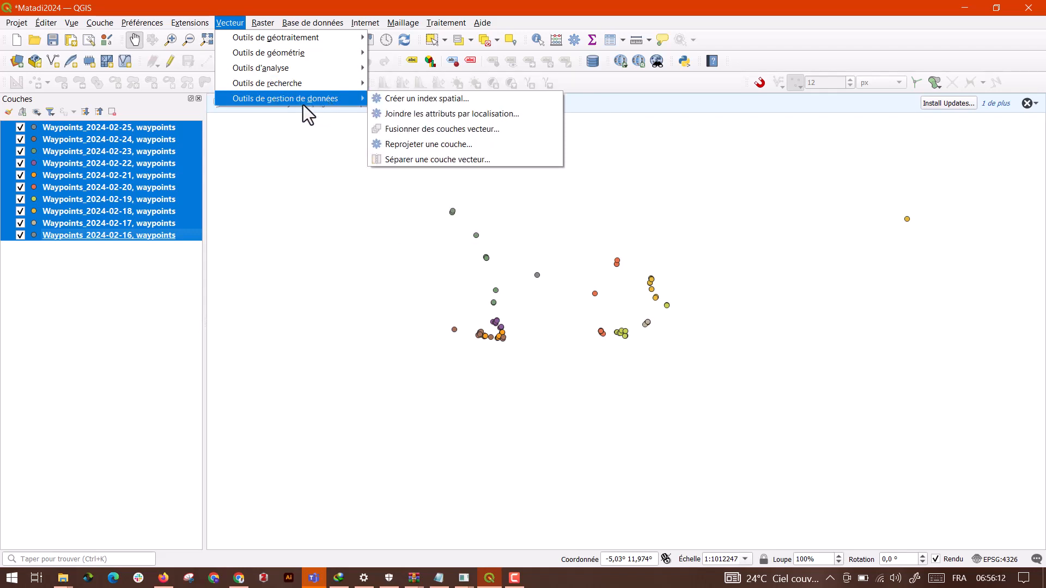
left_click(413, 130)
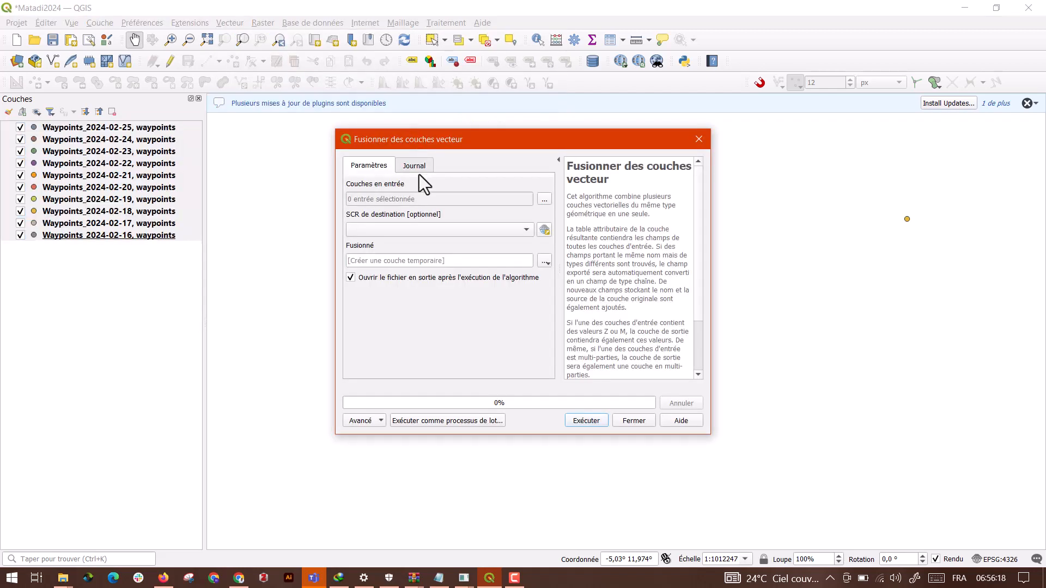
left_click(545, 200)
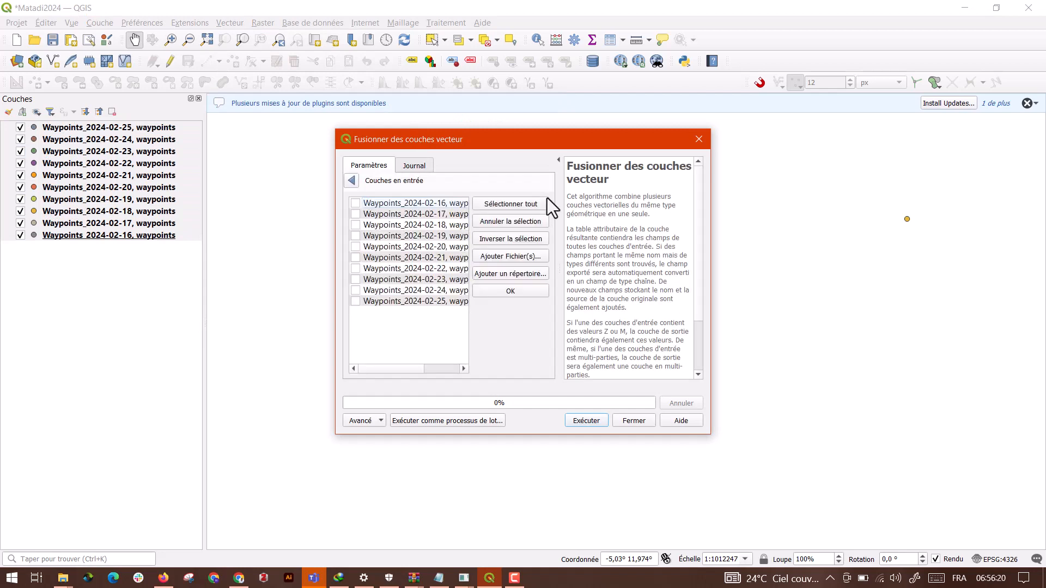
left_click(494, 203)
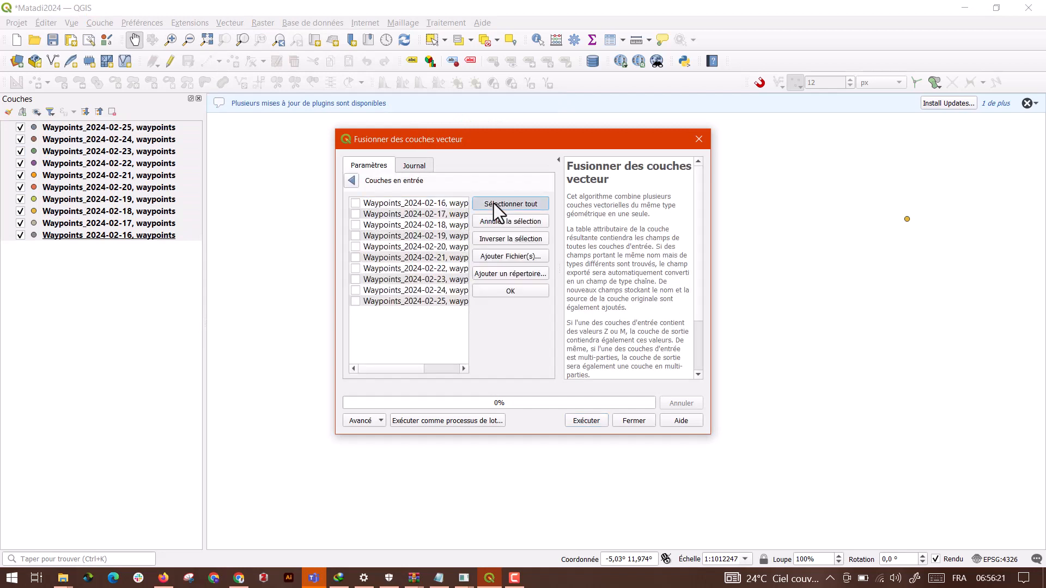
left_click(515, 290)
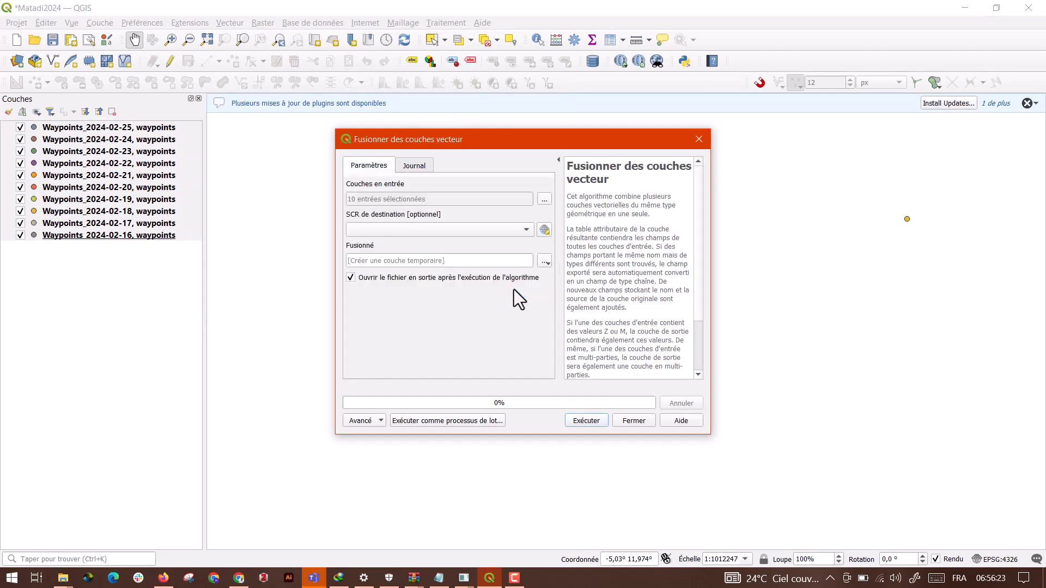
left_click(497, 233)
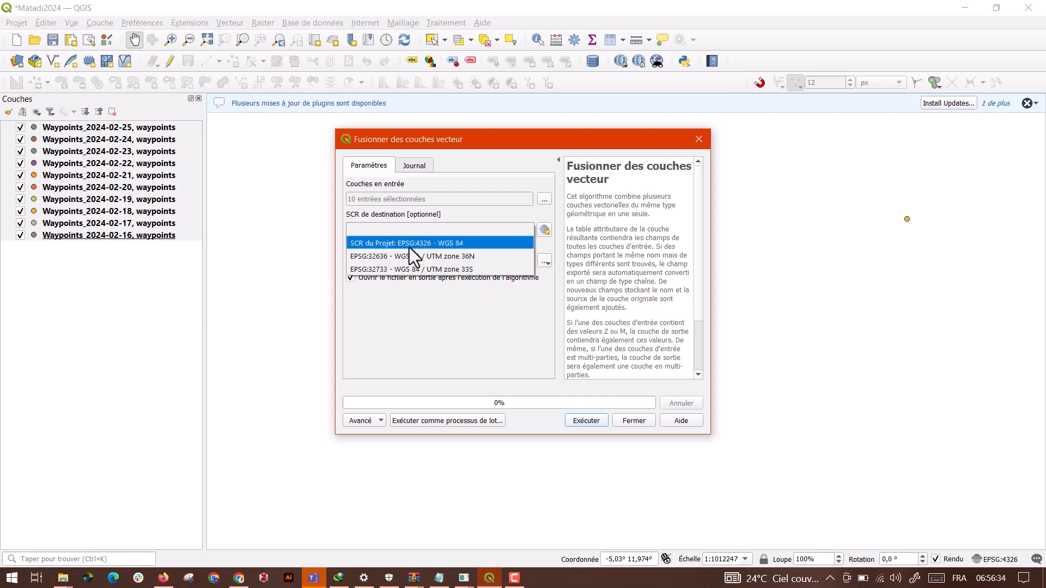
left_click(458, 243)
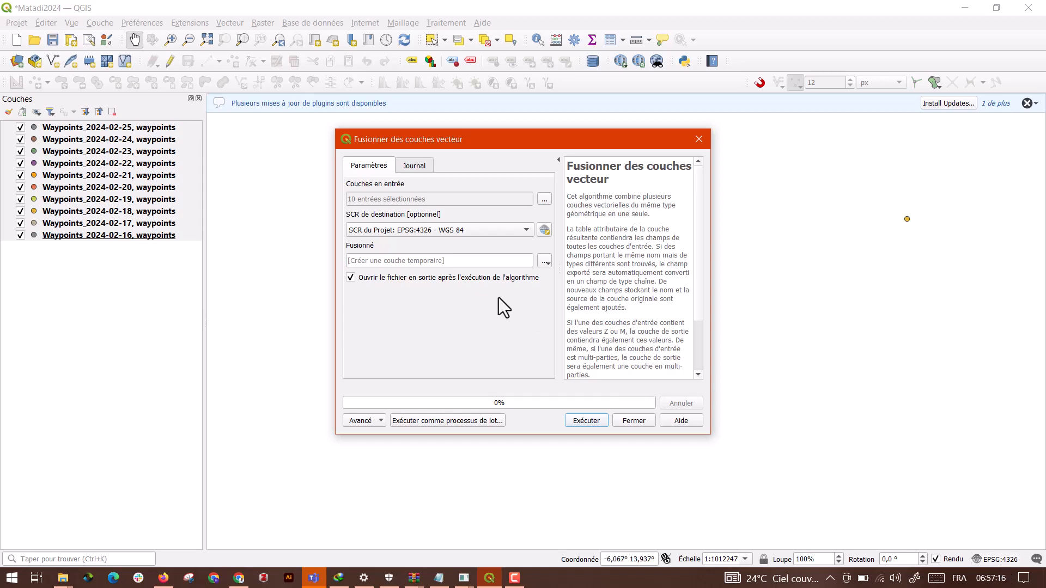
Set the merged output to a file named Point de terrains.gpkg in the GeoPackage folder and run the merge
left_click(545, 262)
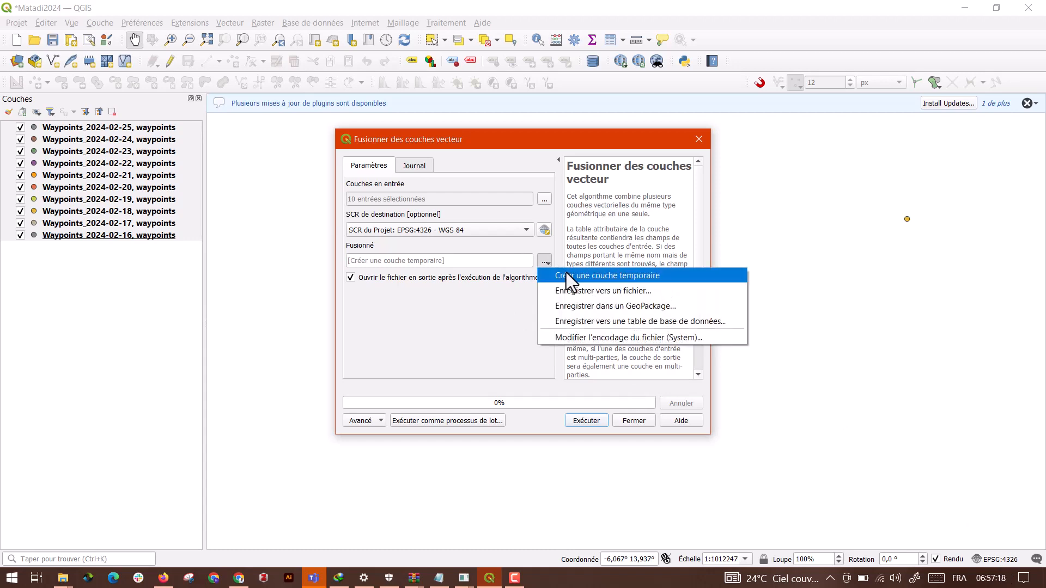
left_click(476, 141)
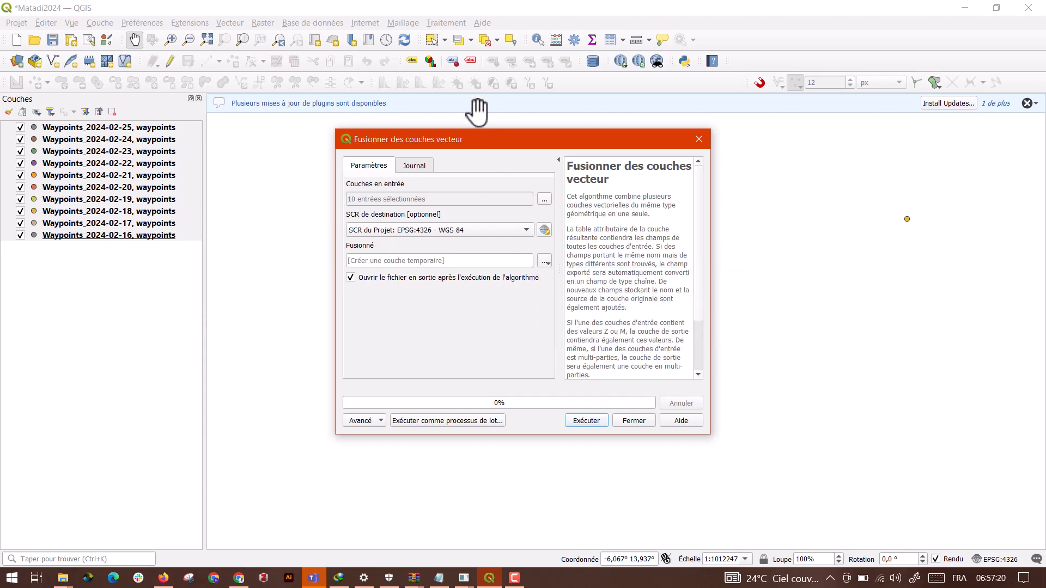
left_click_drag(478, 138, 492, 63)
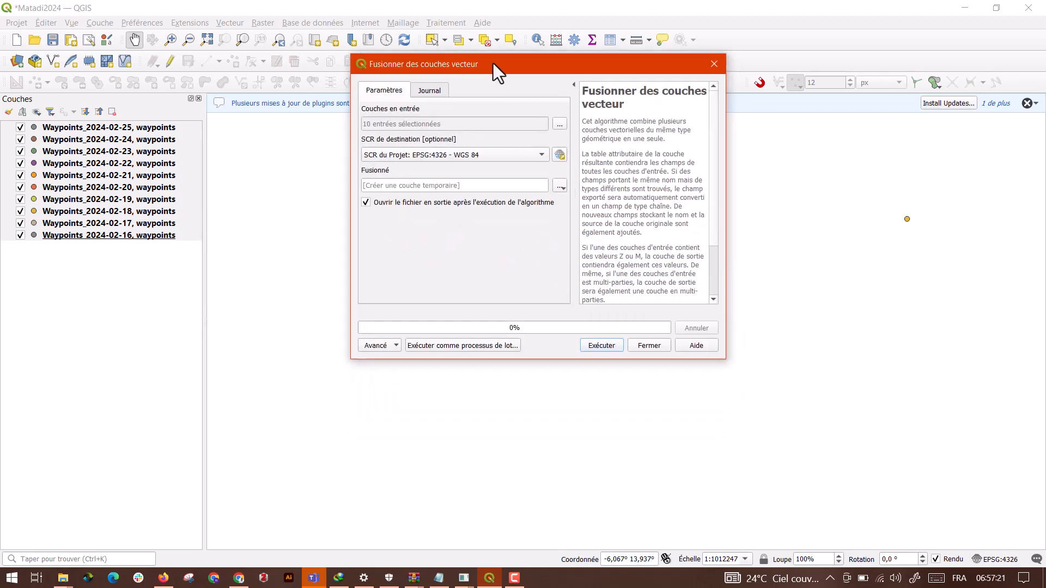
left_click(556, 188)
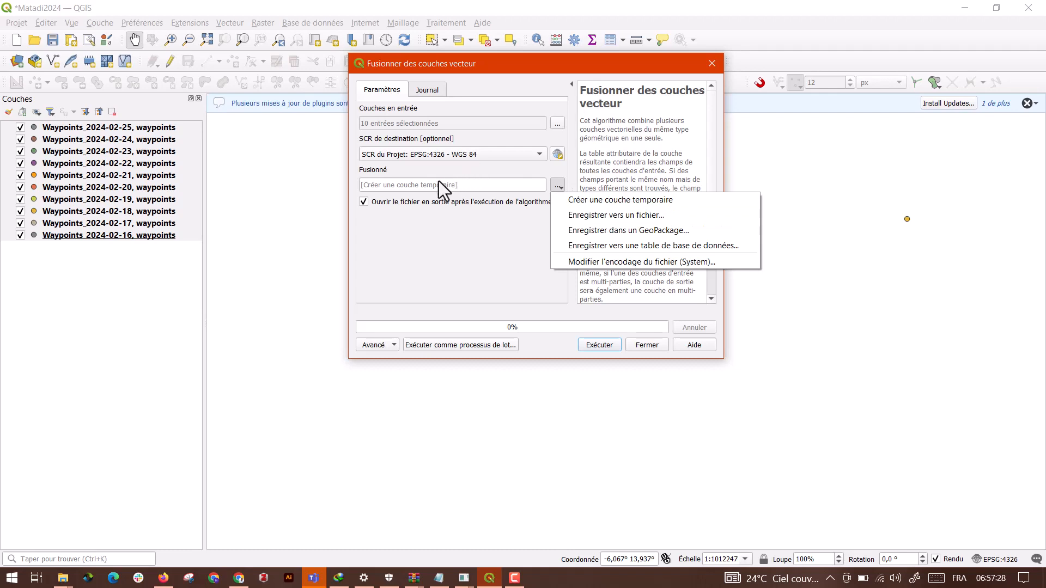
left_click(609, 213)
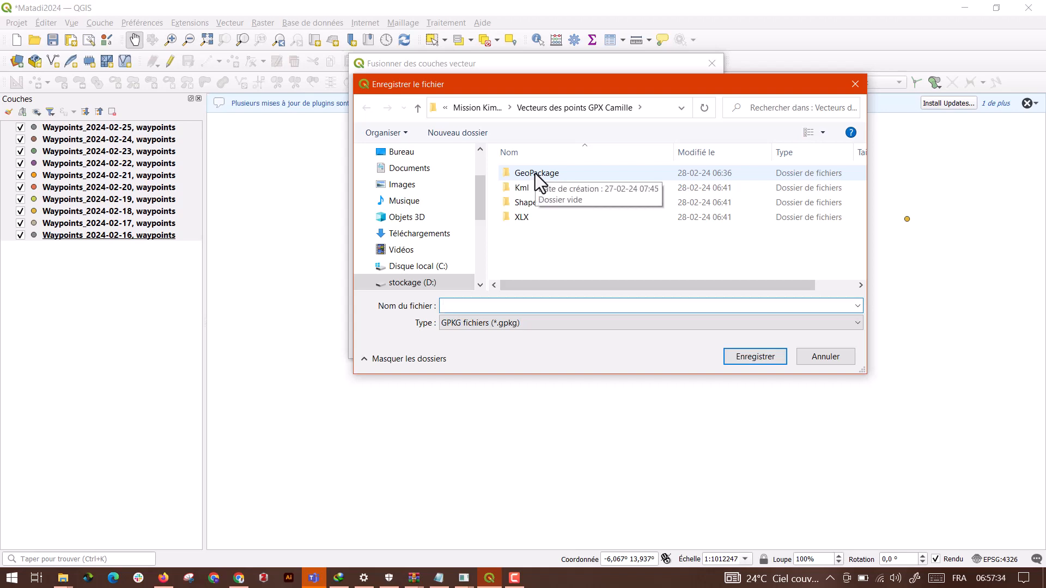
double_click(535, 174)
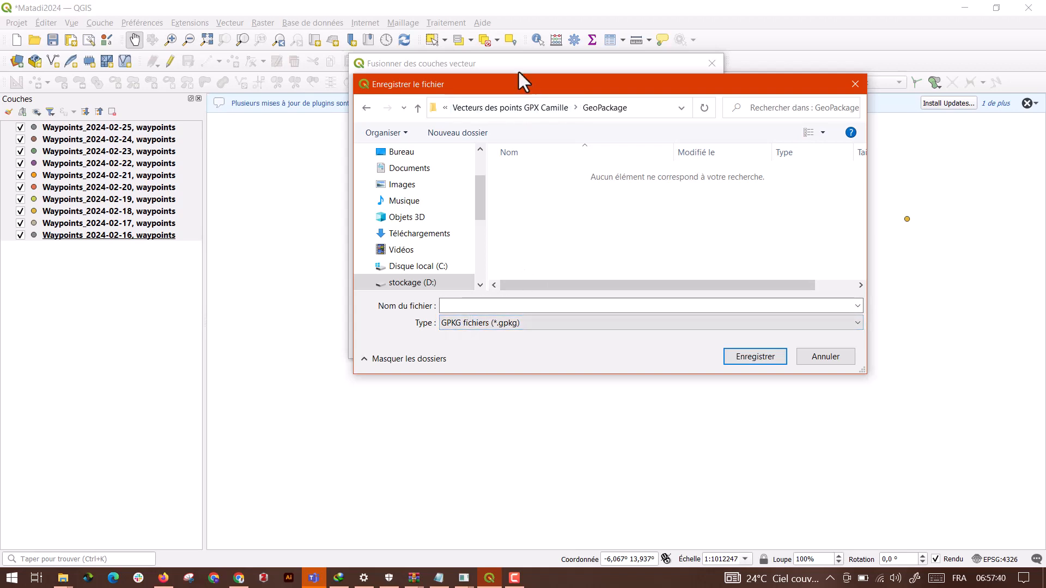
left_click_drag(524, 82, 485, 40)
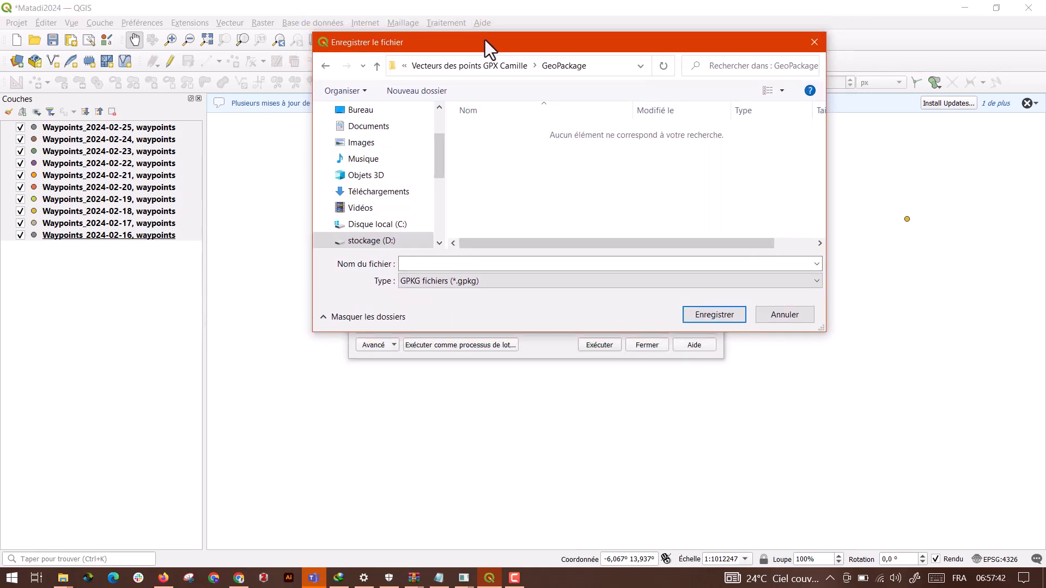
left_click(444, 264)
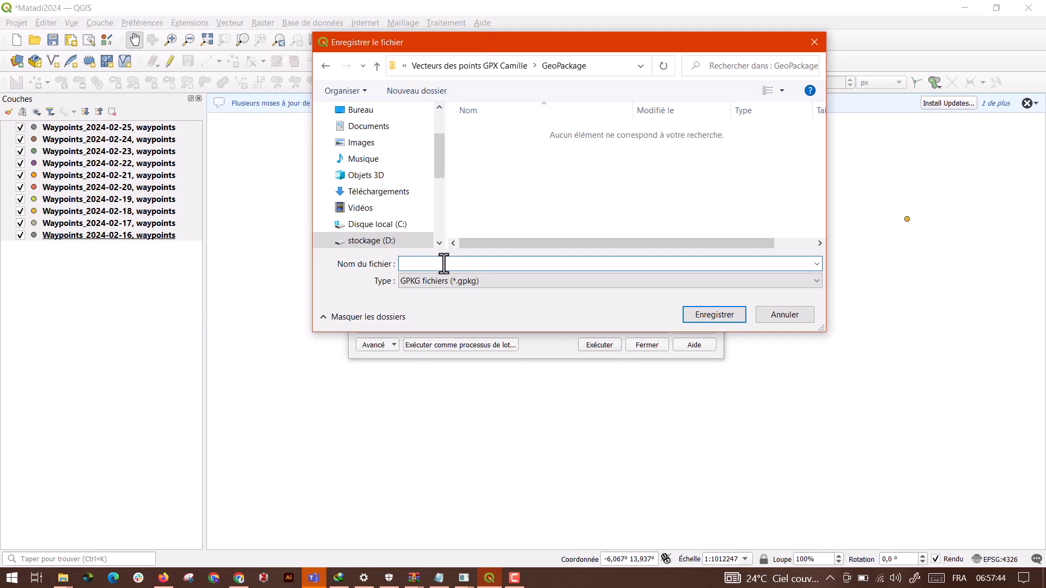
type("Point de terrains.gpkg")
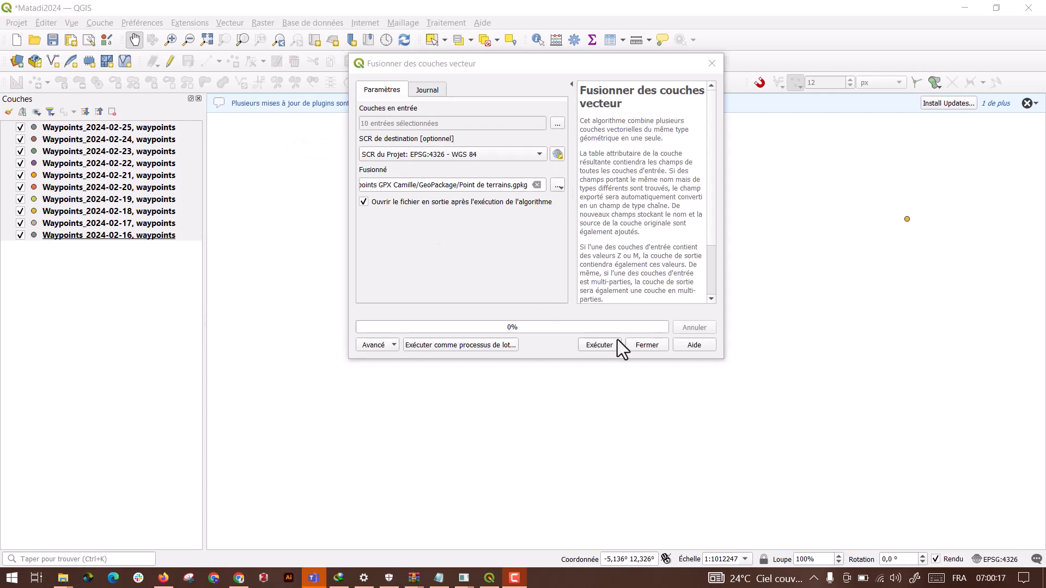
left_click(603, 345)
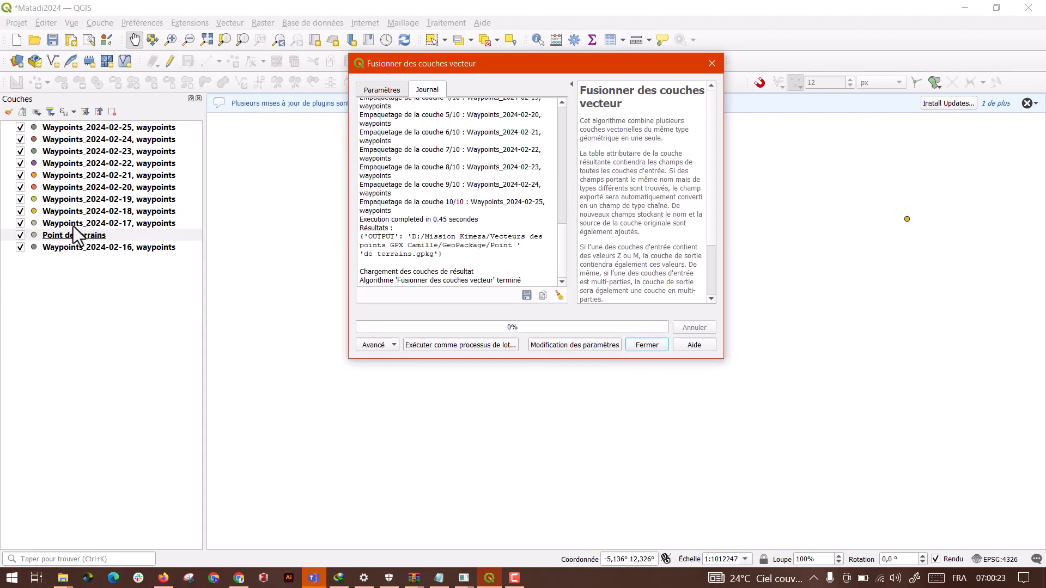
left_click(44, 132)
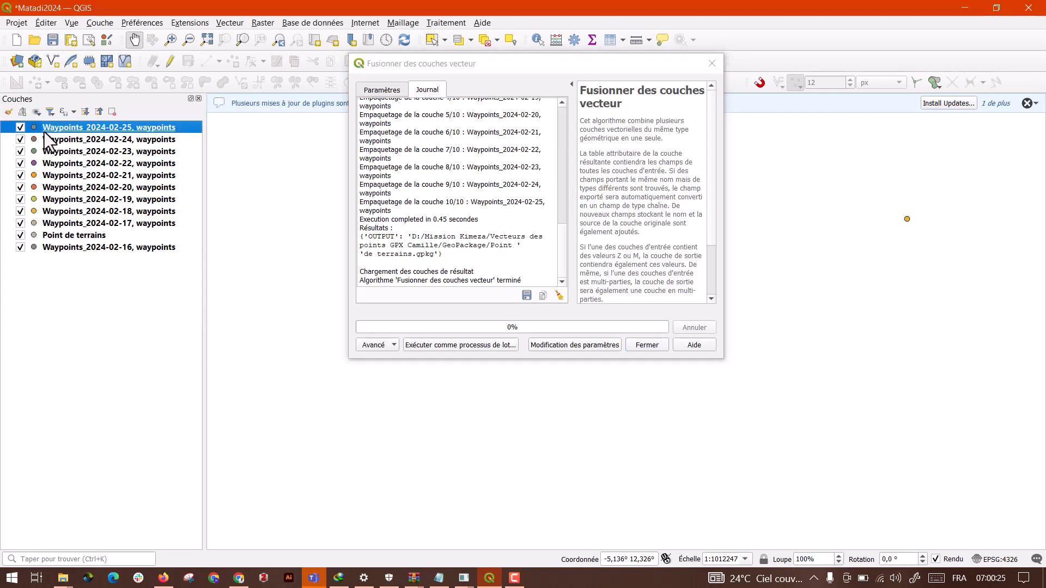
left_click(59, 226, "shift")
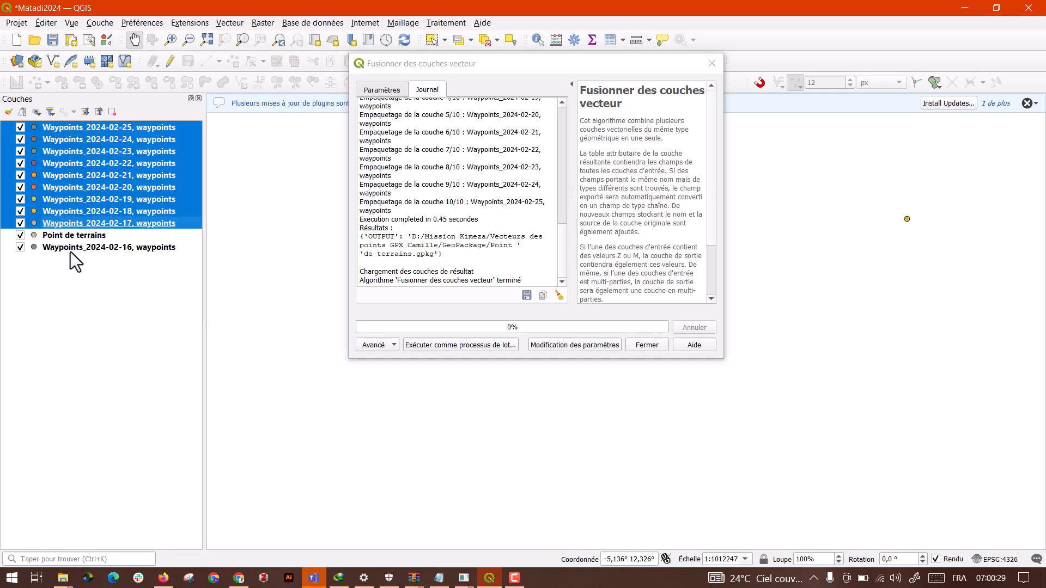
left_click(73, 250, "ctrl")
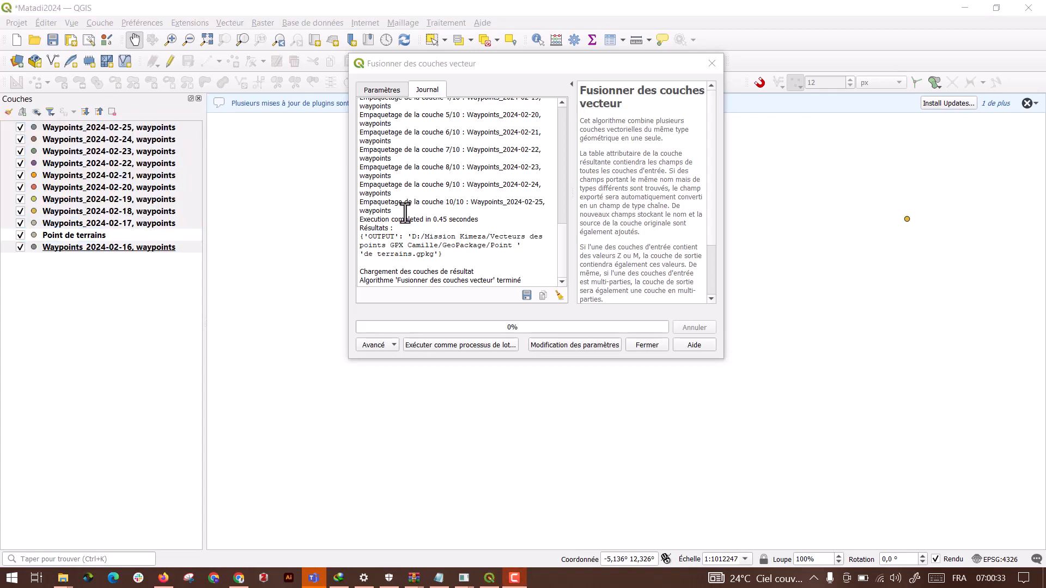
Remove the ten daily Waypoints layers from the project, keeping only Point de terrains, and close the merge dialog
left_click(54, 128)
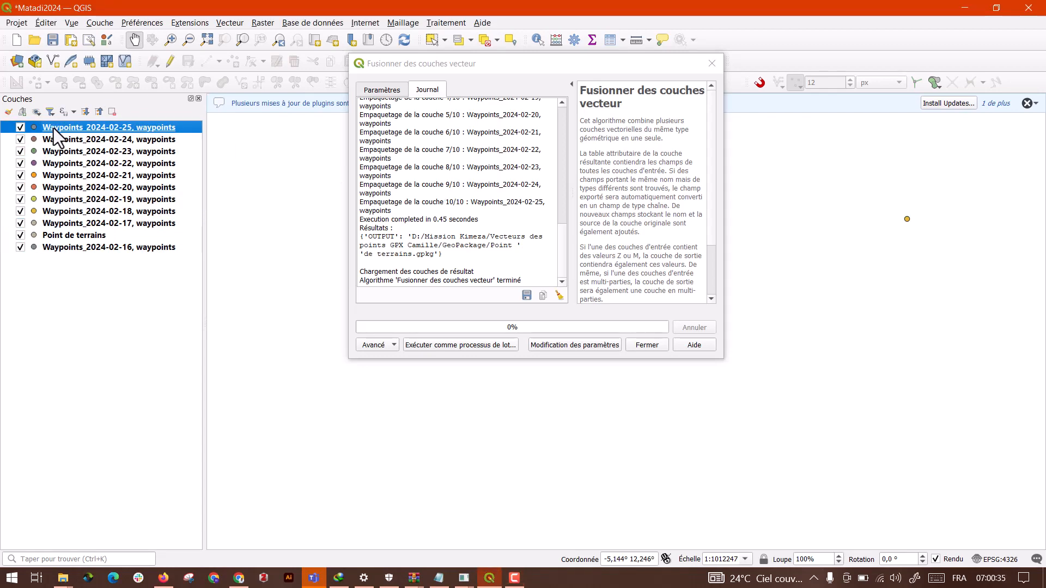
left_click(71, 250, "shift")
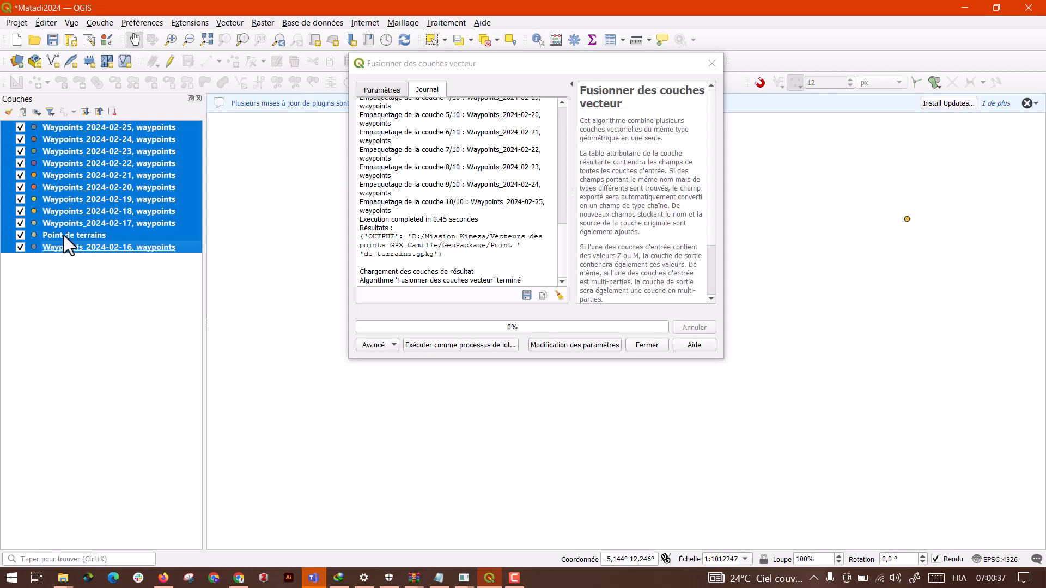
left_click(64, 236, "ctrl")
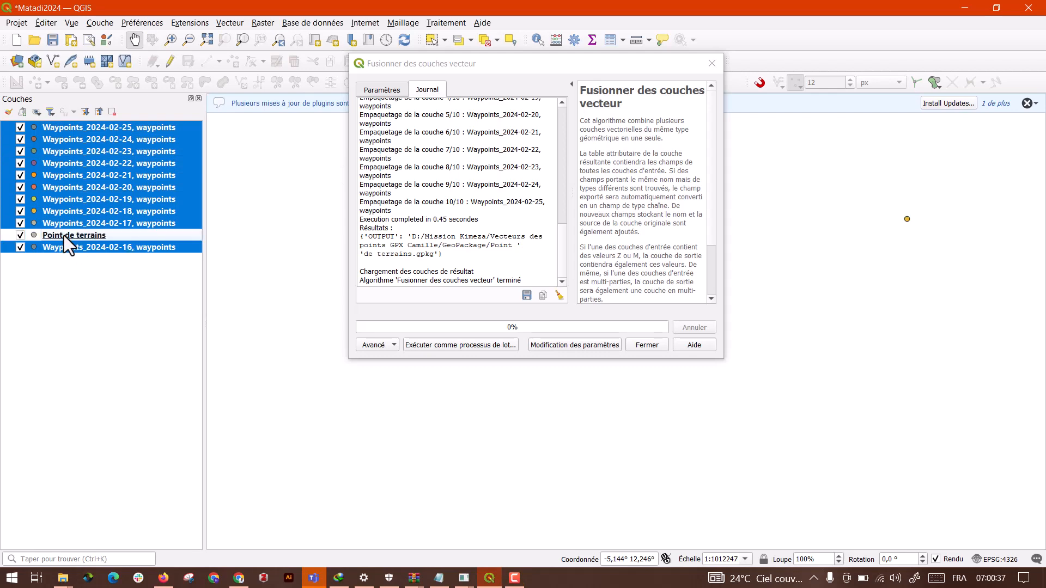
right_click(59, 190)
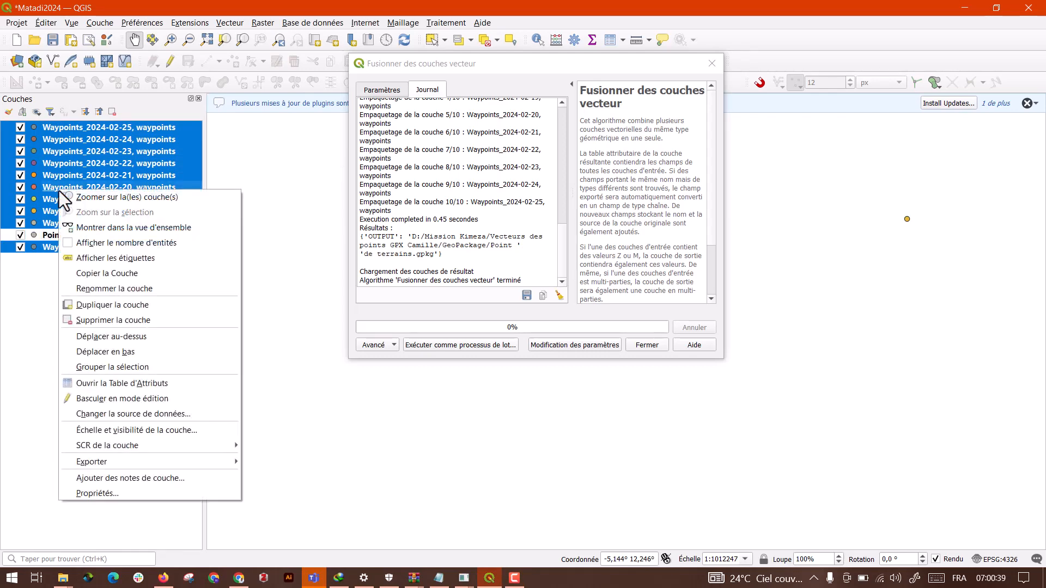
left_click(89, 321)
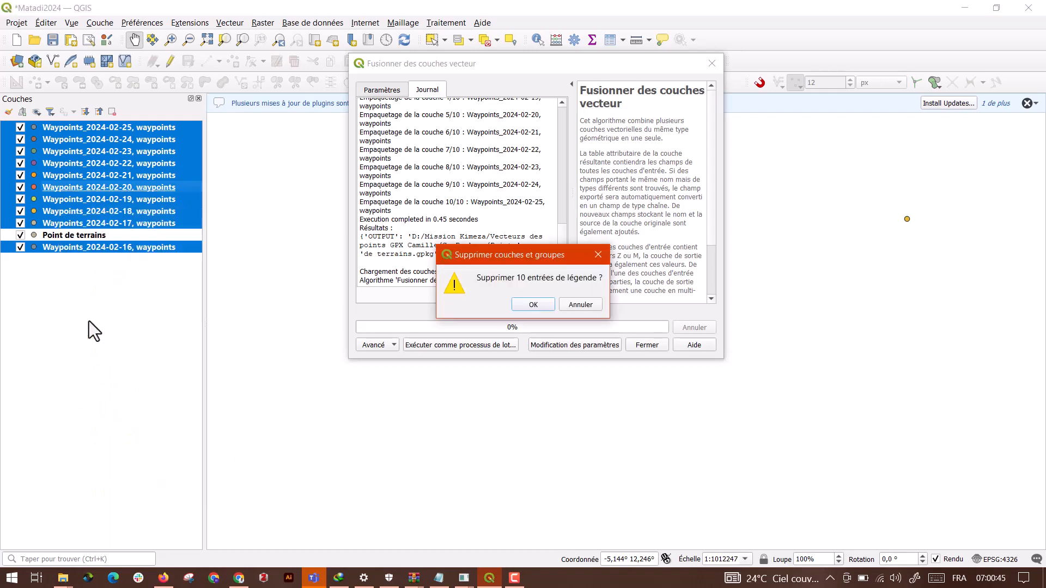
left_click(533, 305)
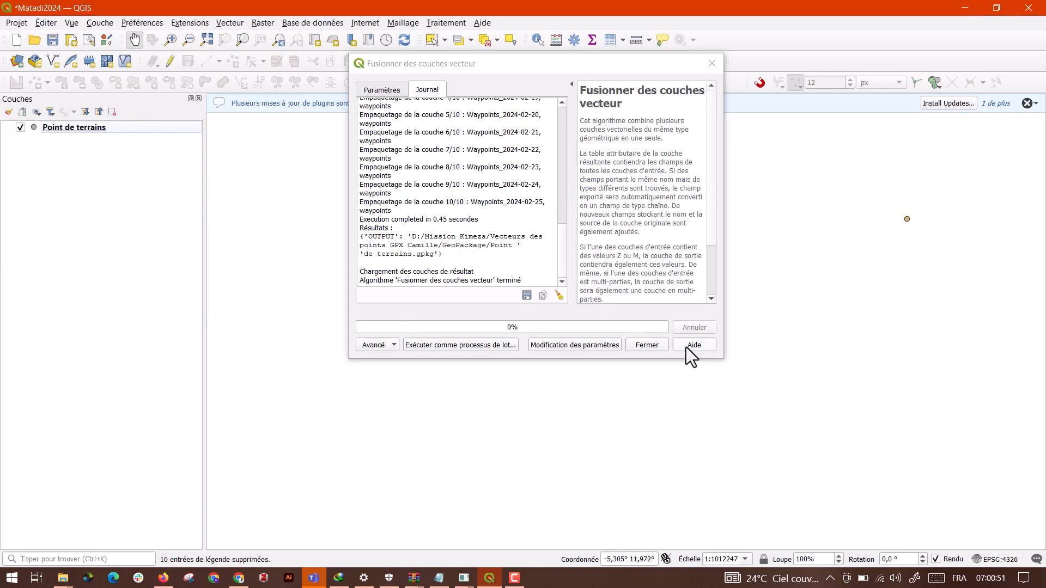
left_click(647, 345)
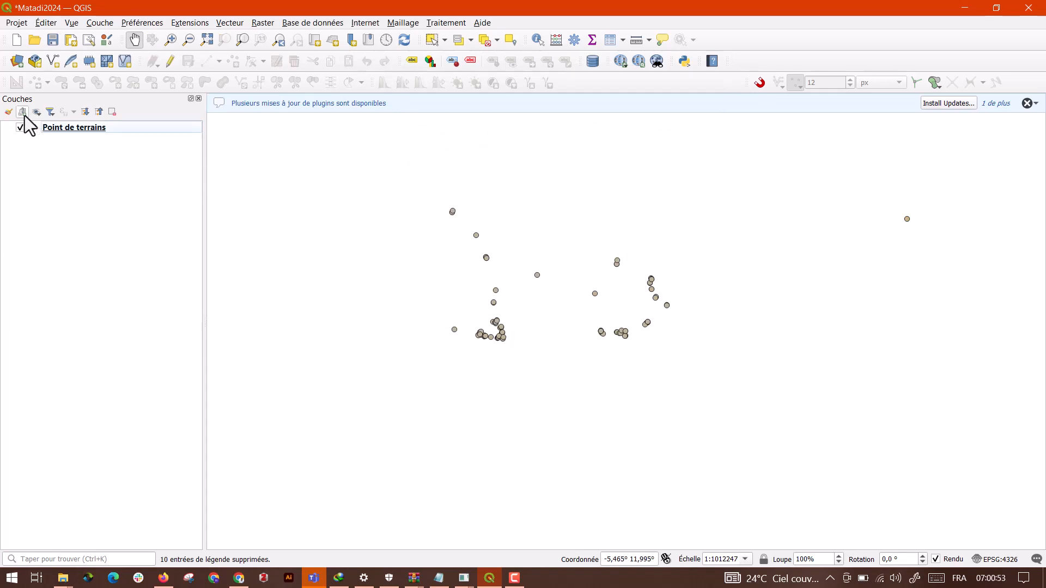
Zoom the map to the Point de terrains layer and centre its main group of points
right_click(47, 128)
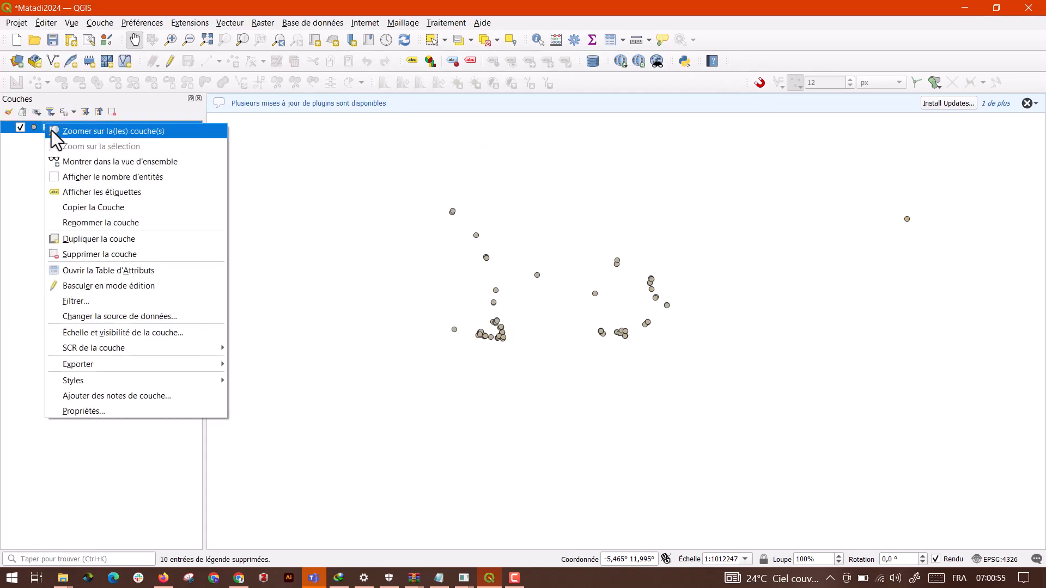
left_click(54, 132)
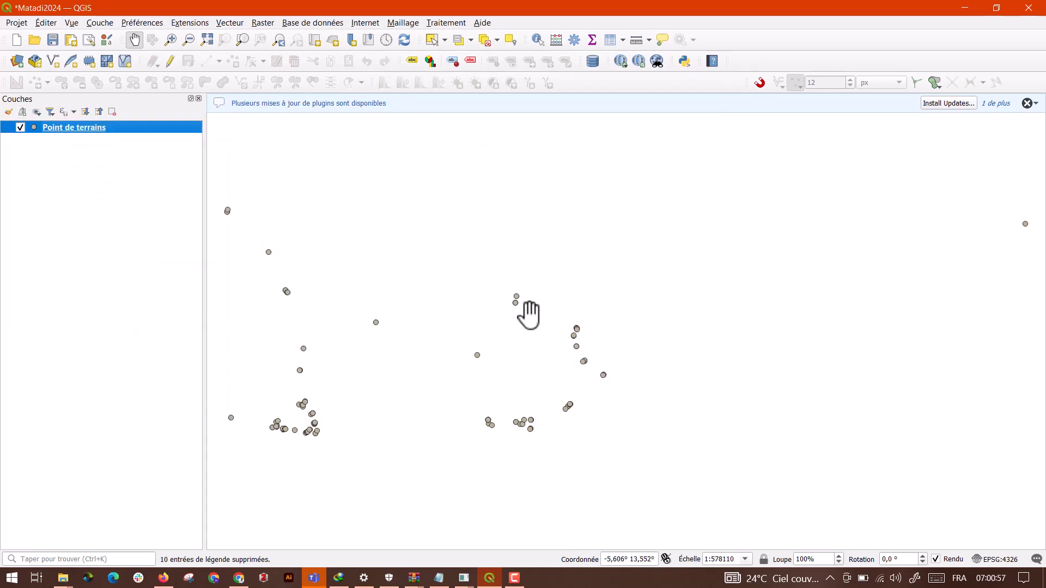
left_click_drag(553, 315, 666, 320)
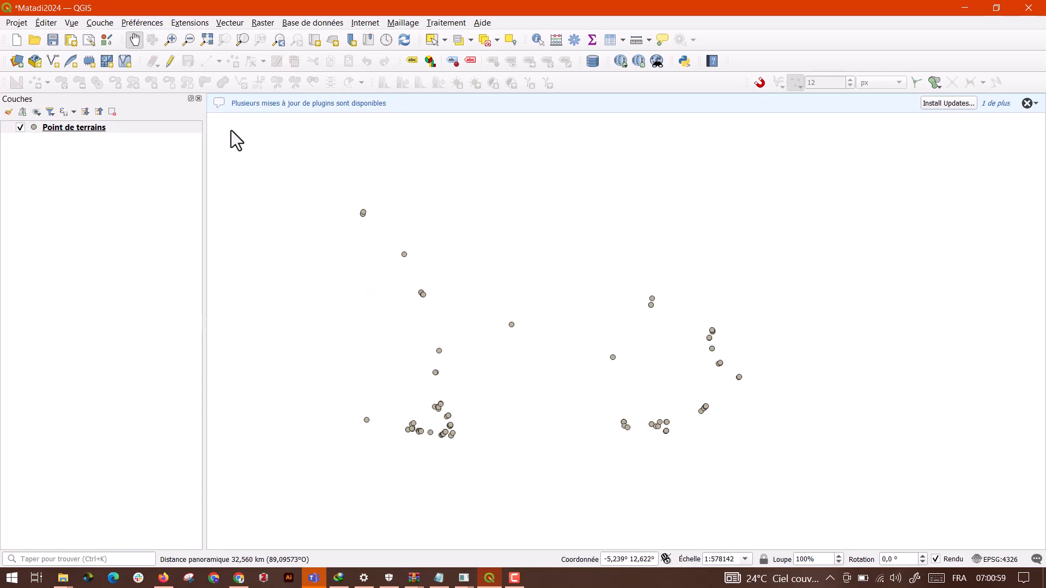
left_click(227, 100)
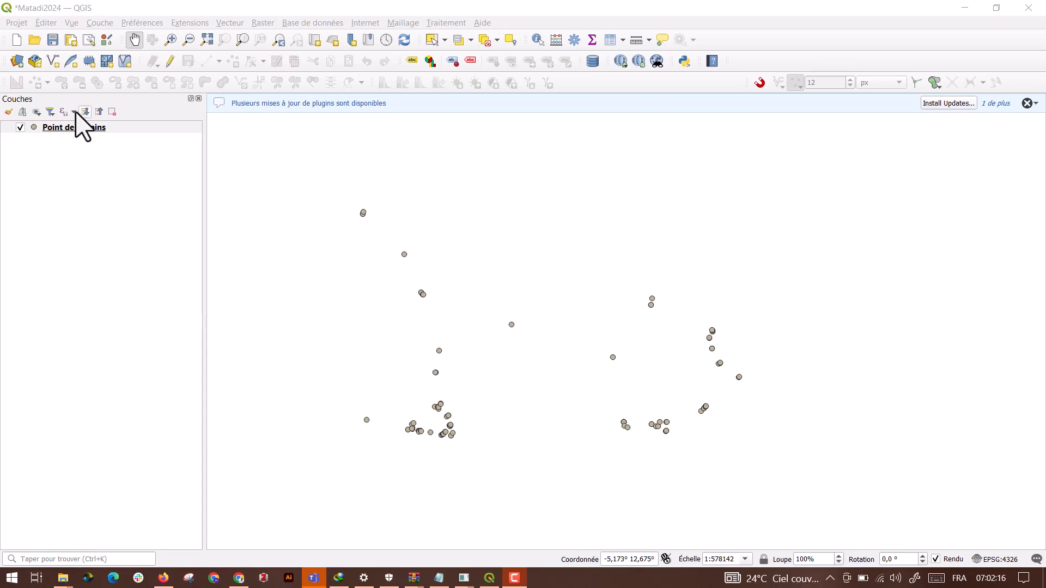
Start exporting the features of the Point de terrains layer with ESRI Shapefile as the format
left_click(65, 131)
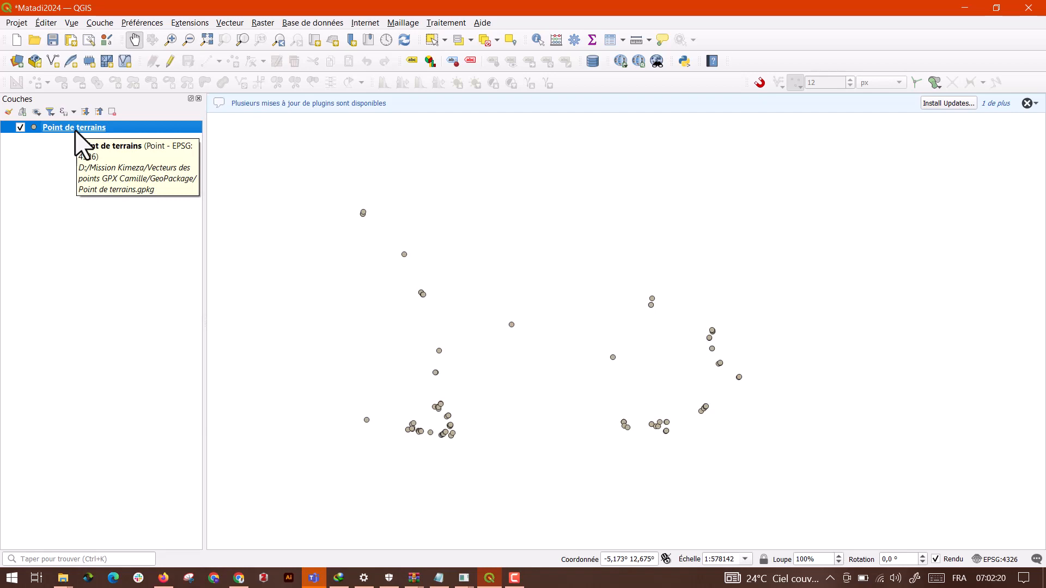
right_click(75, 130)
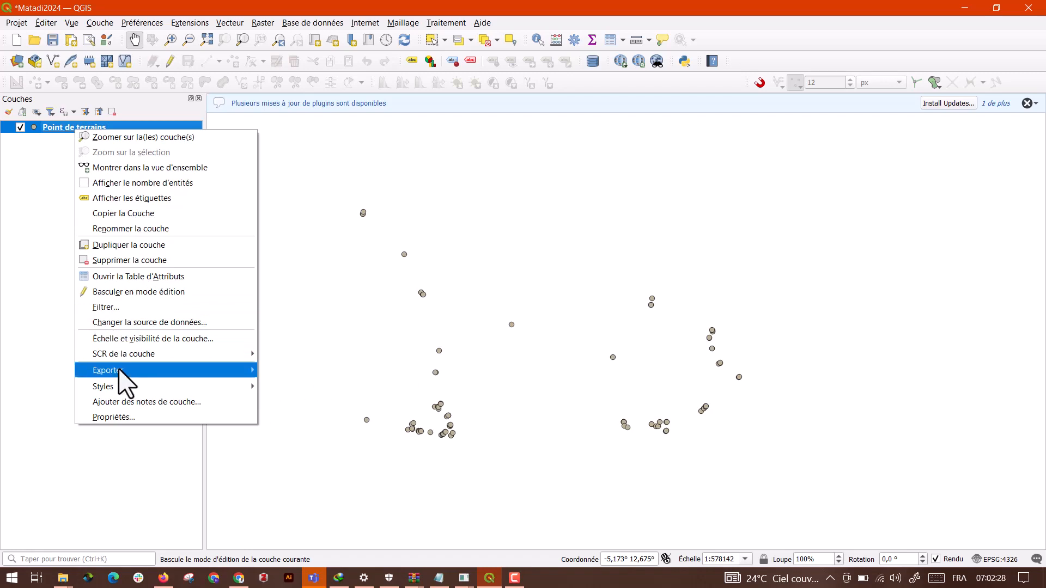
mouse_move(118, 368)
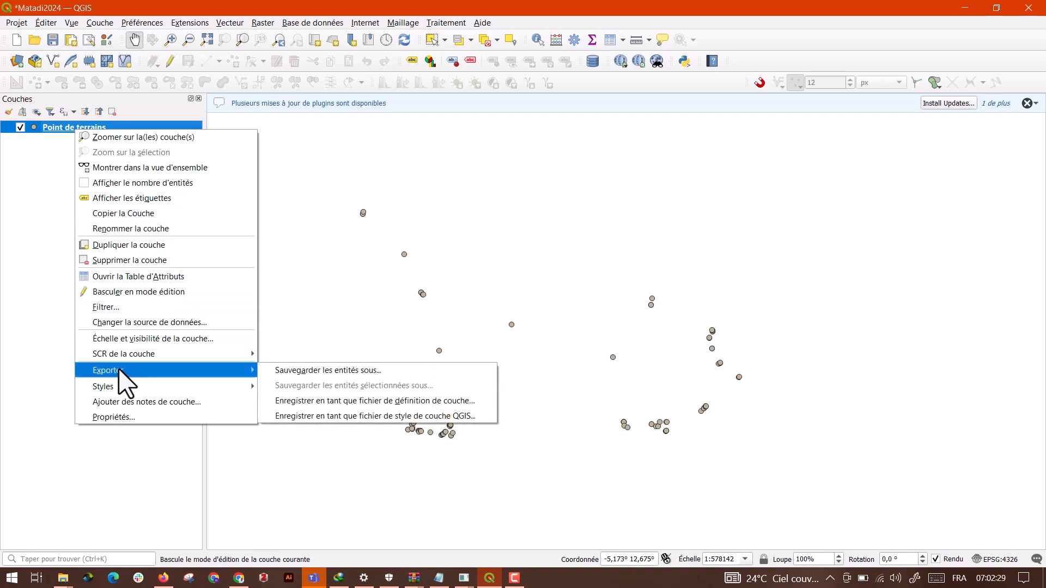
left_click(322, 372)
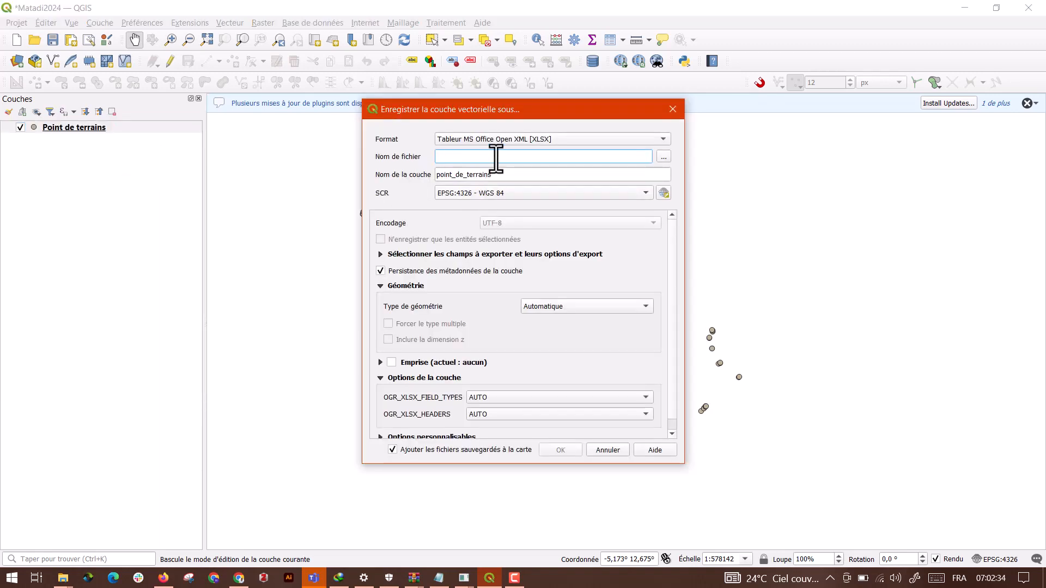
left_click_drag(491, 111, 734, 112)
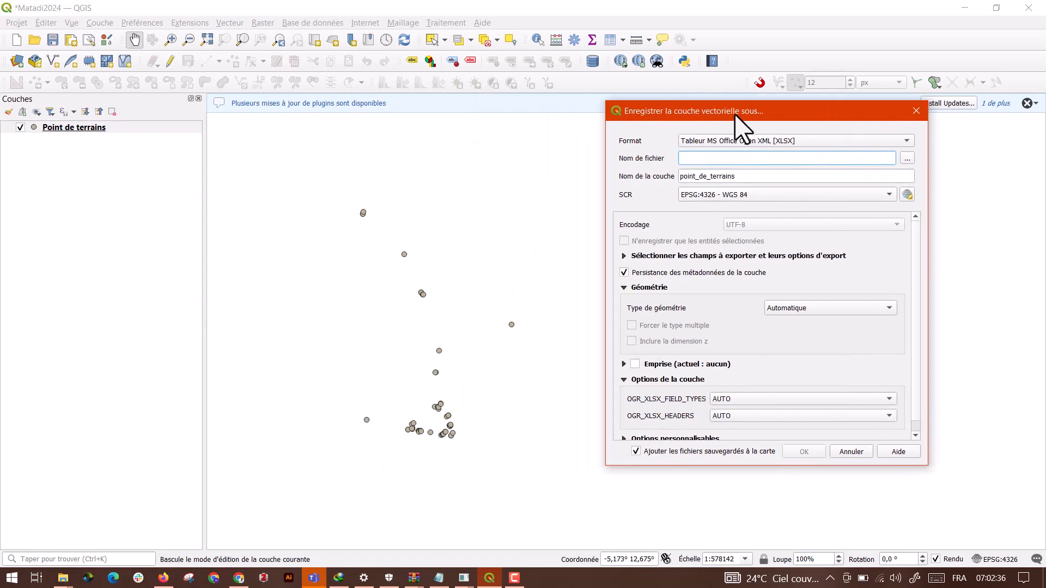
left_click(900, 140)
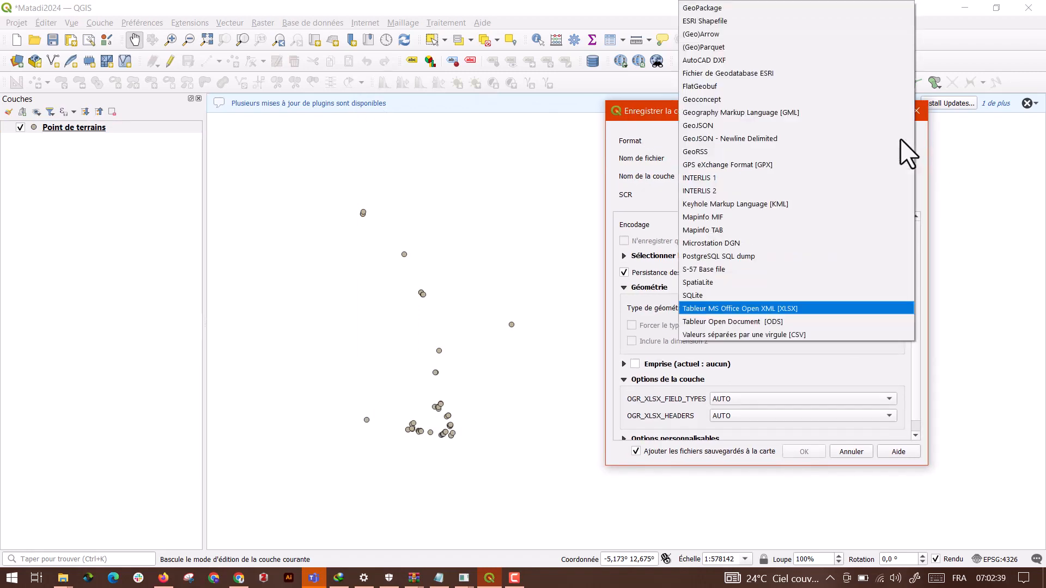
left_click(782, 22)
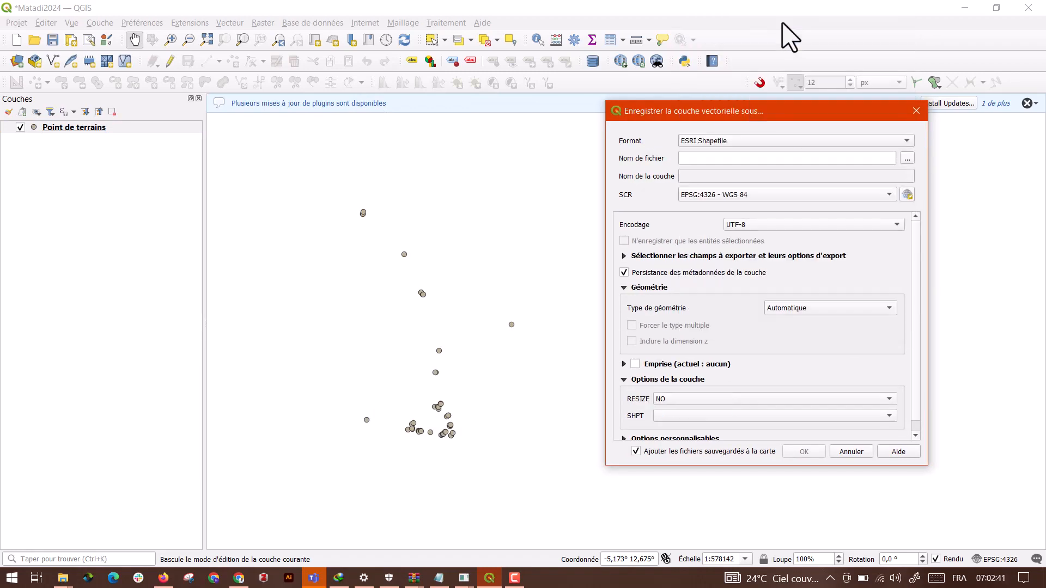
Choose the Shapefile folder among the GPX point vector folders of Mission Kimeza as the export location
left_click(907, 158)
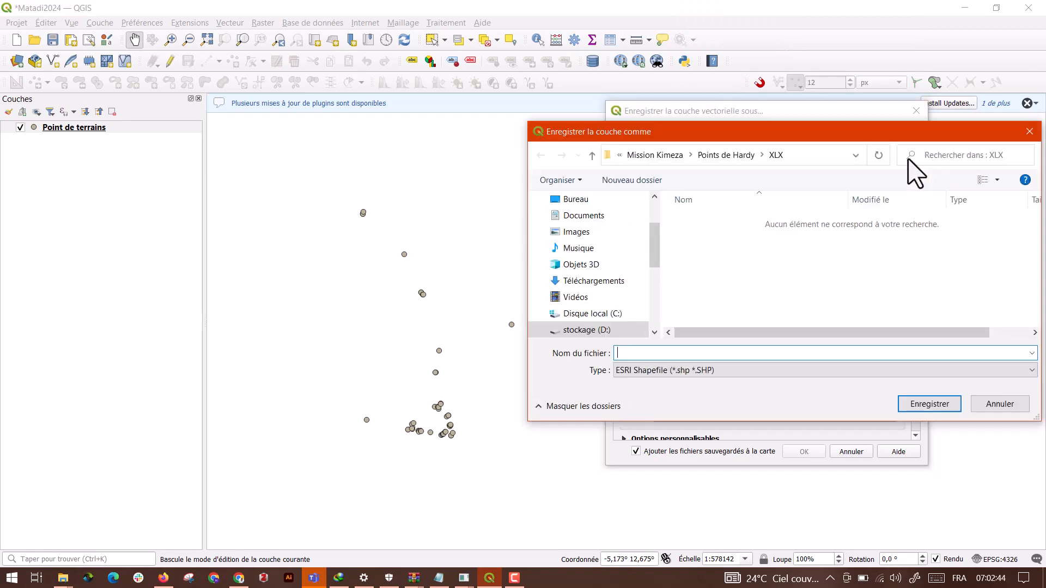
left_click(718, 155)
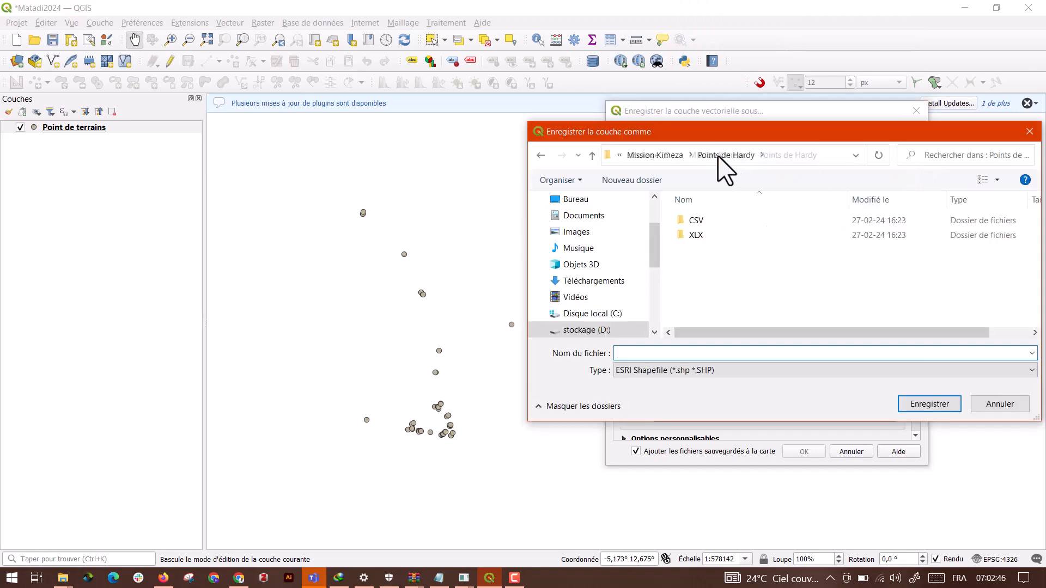
left_click(676, 153)
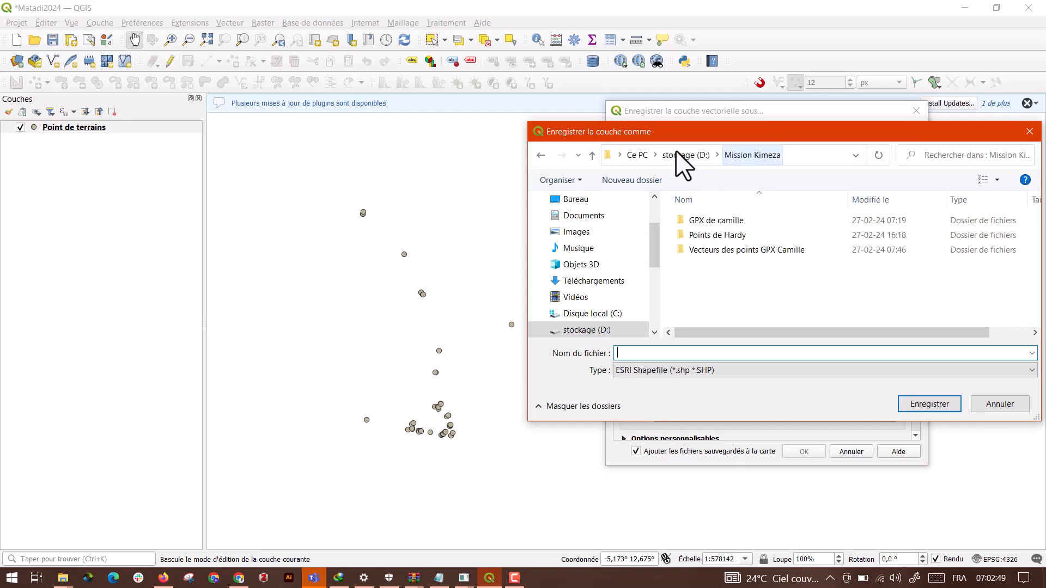
left_click(729, 240)
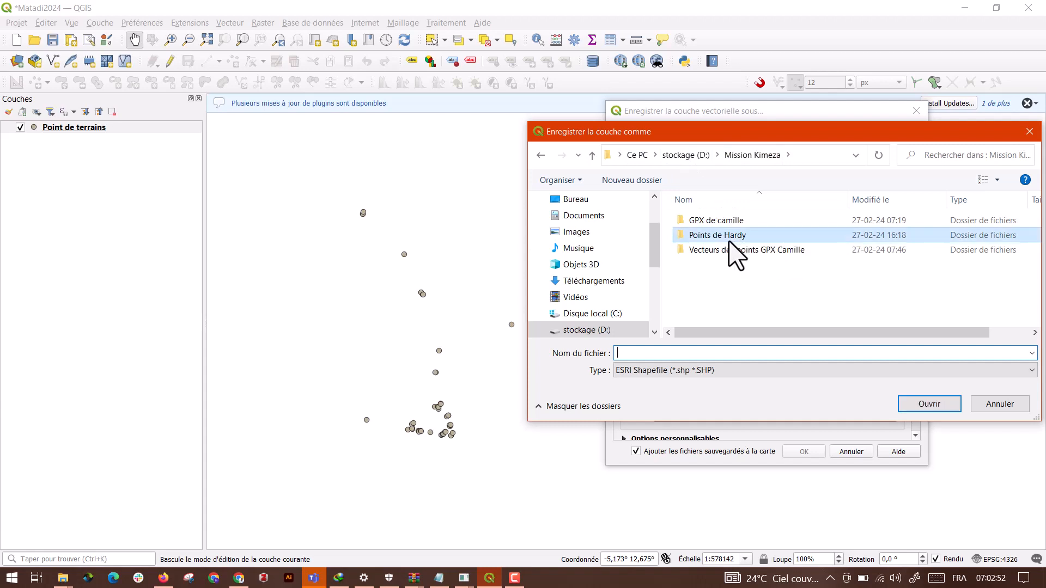
double_click(729, 239)
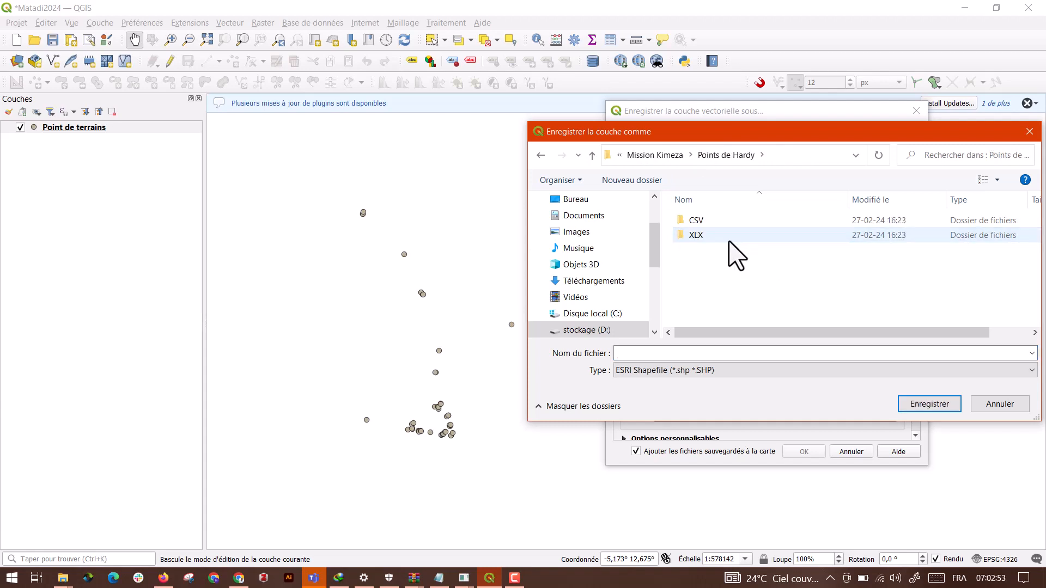
left_click(658, 154)
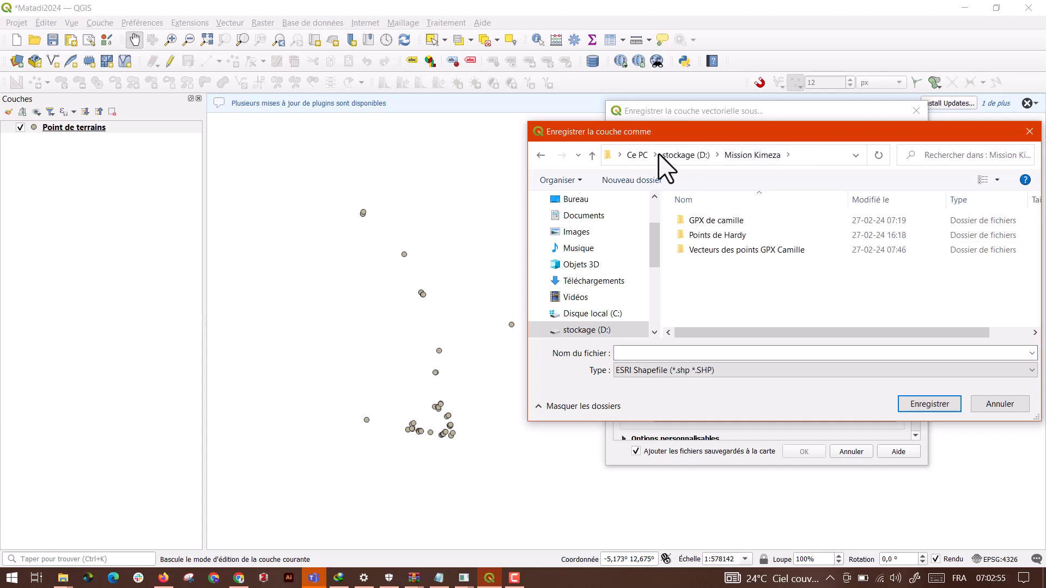
left_click(719, 250)
double_click(720, 249)
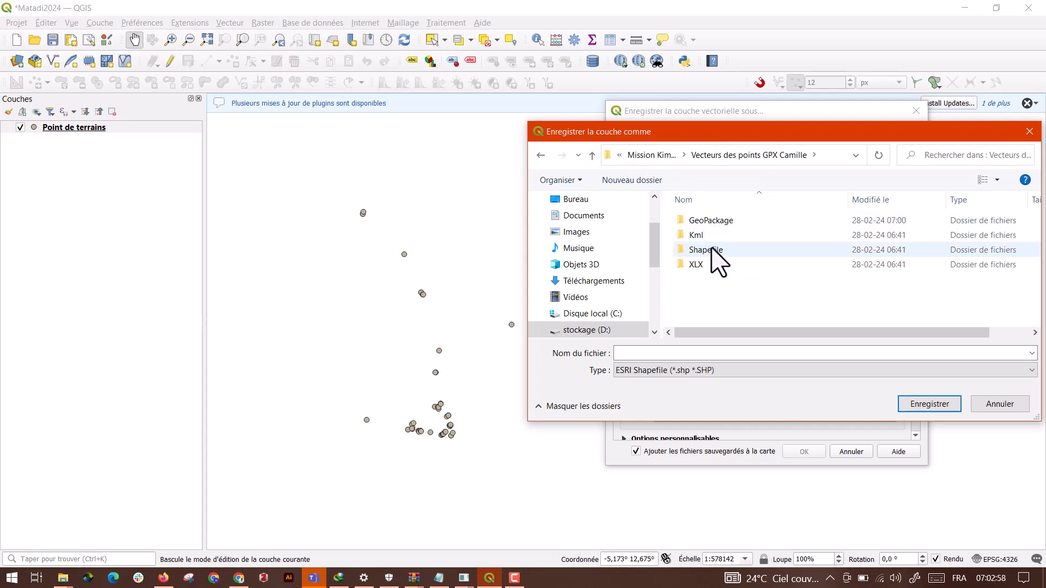
left_click(713, 249)
double_click(711, 249)
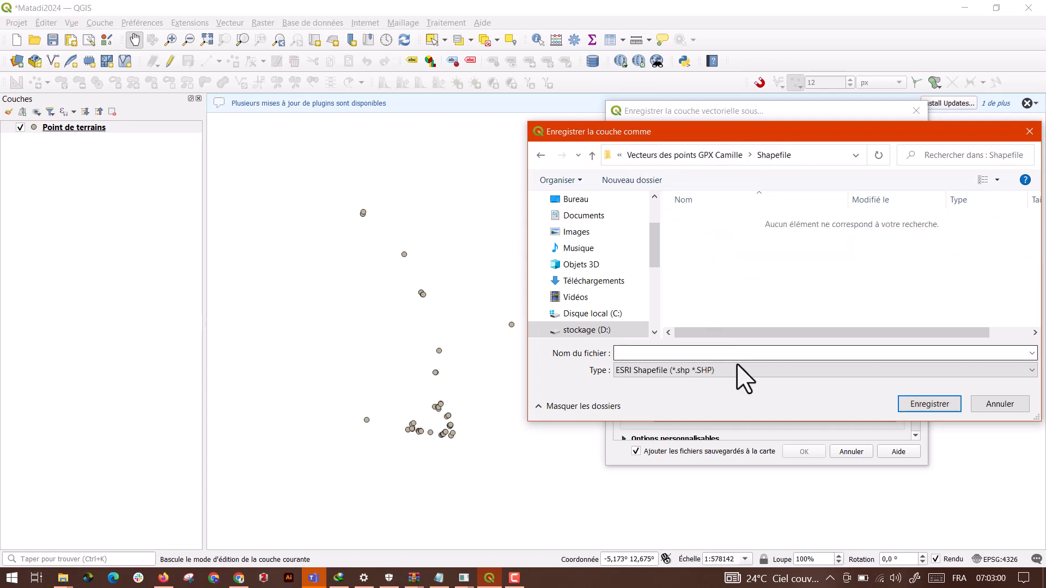
Name the exported shapefile Points de terrains_Matadi and accept the file location
left_click(760, 353)
type("P")
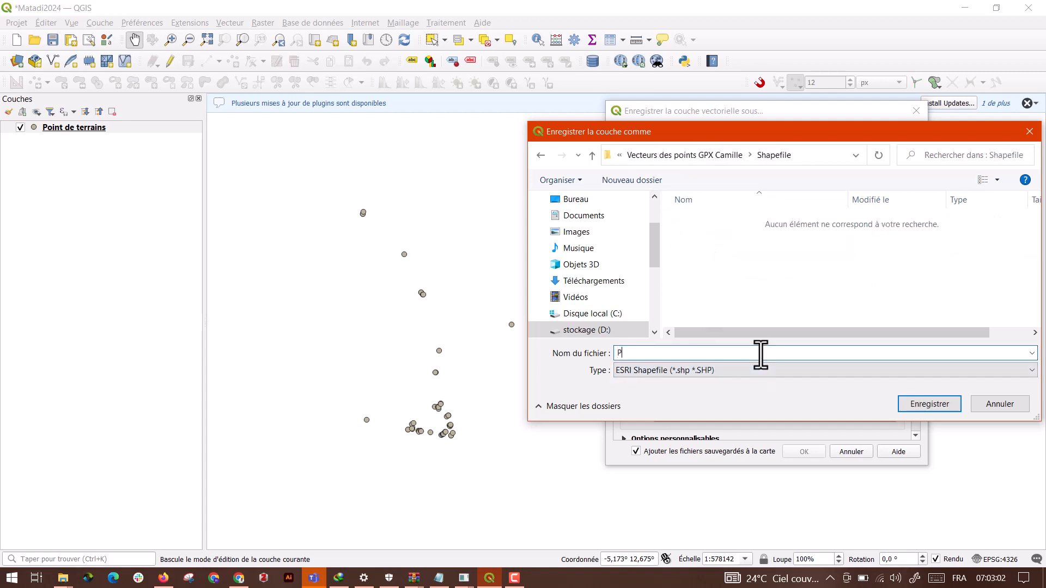
type("oints de terrains")
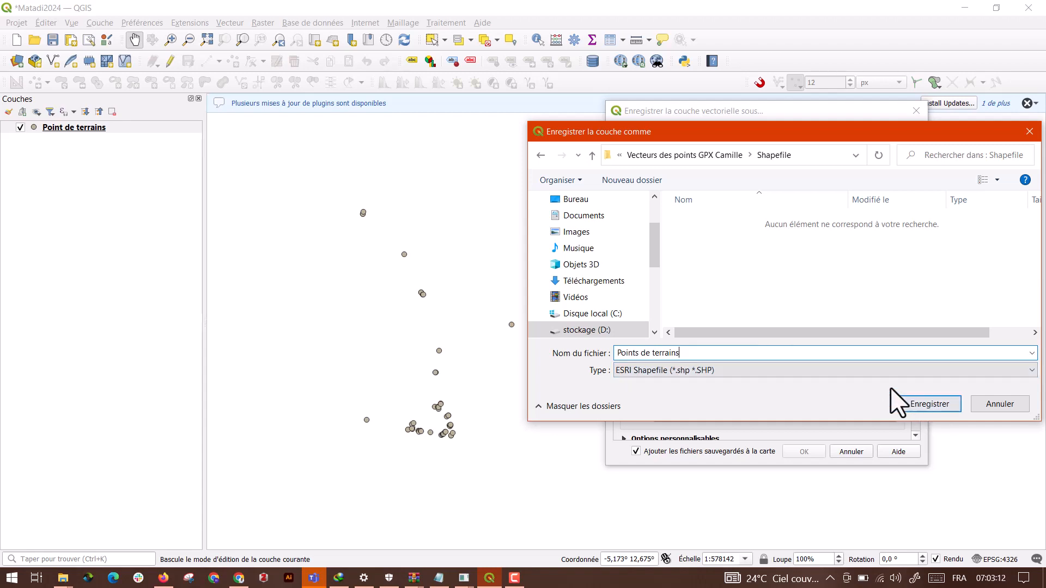
type("Matadi")
left_click(931, 406)
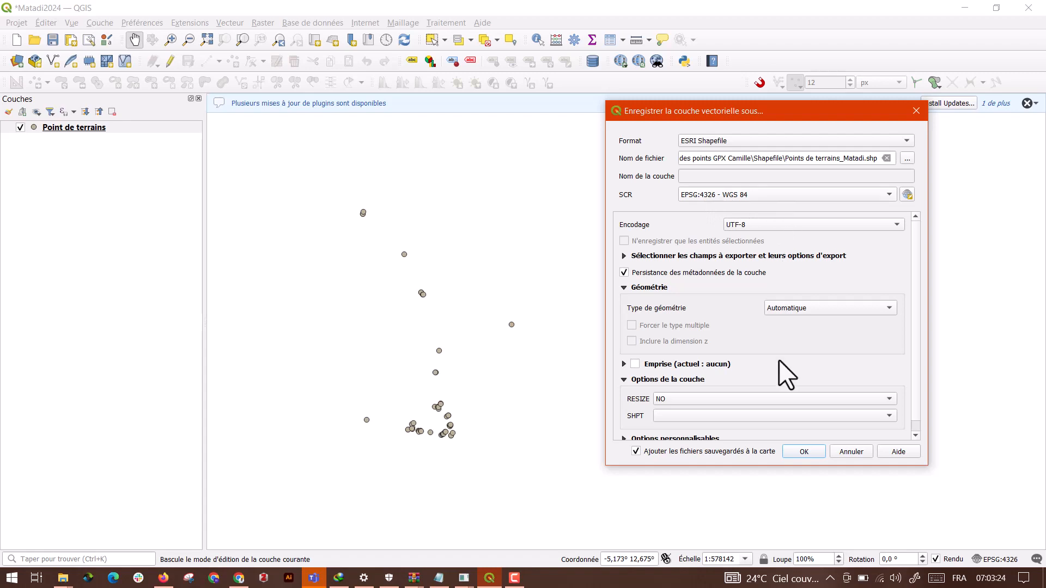
Run the shapefile export and remove the added Points de terrains_Matadi layer from the project
left_click(796, 456)
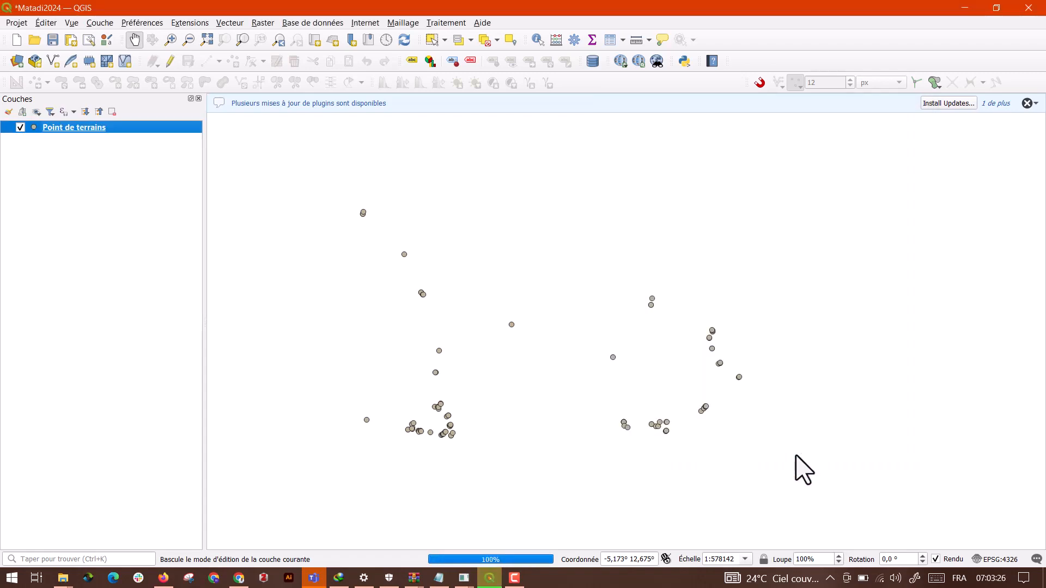
left_click(112, 111)
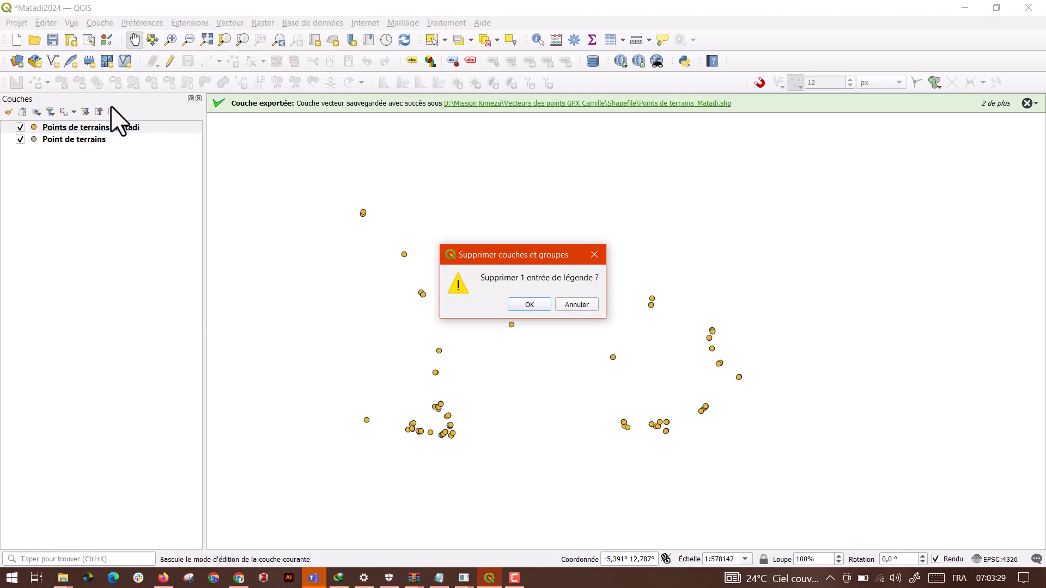
left_click(531, 303)
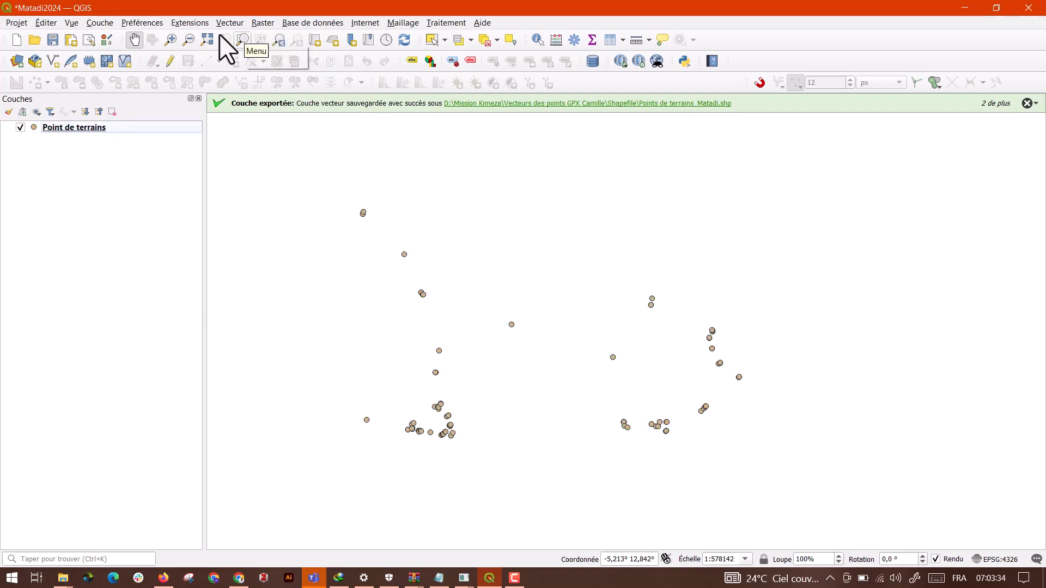
Open the attribute table of the Point de terrains layer to view its records
left_click(73, 130)
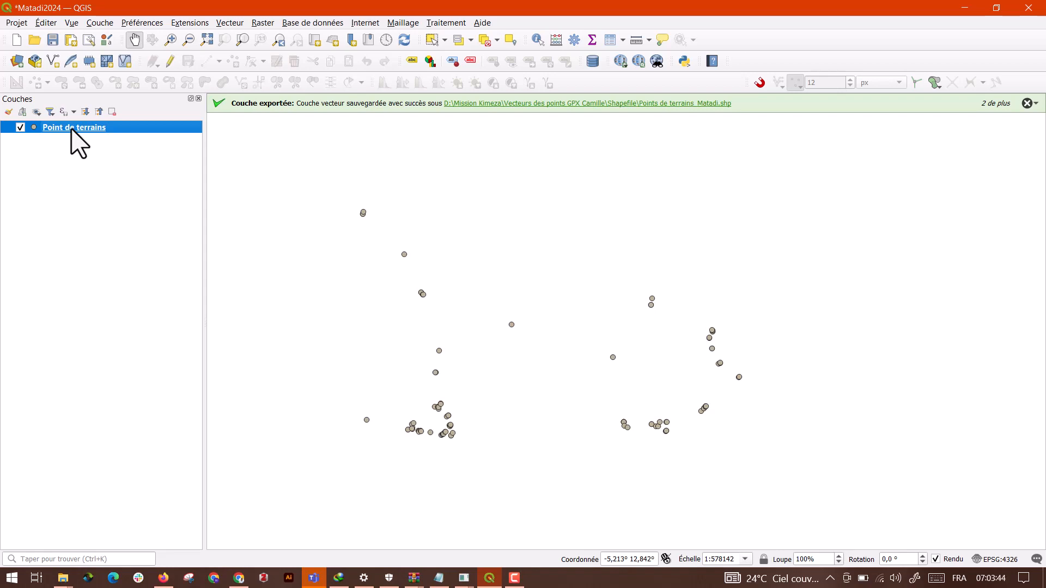
right_click(75, 129)
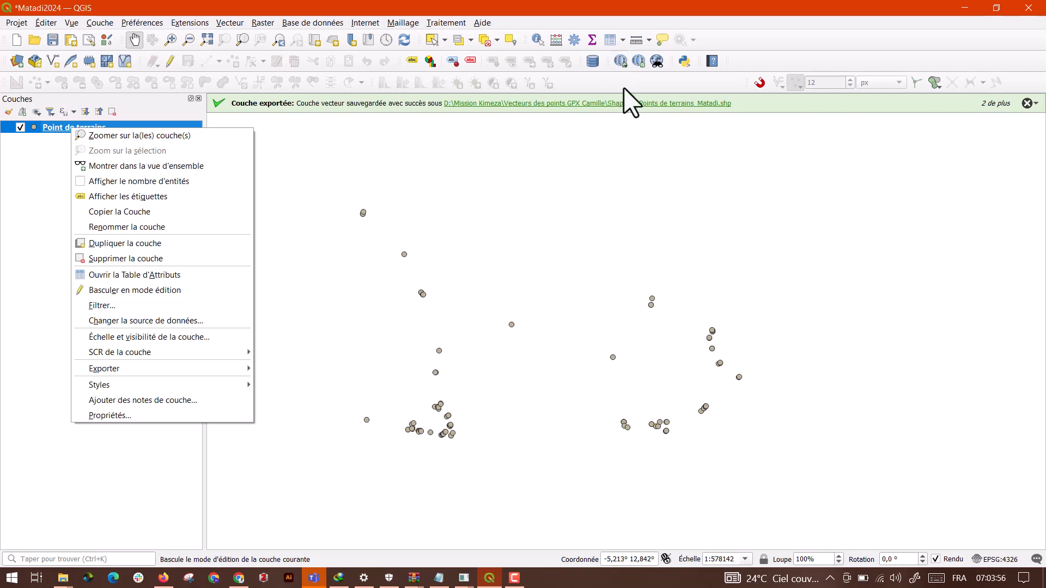
left_click(163, 274)
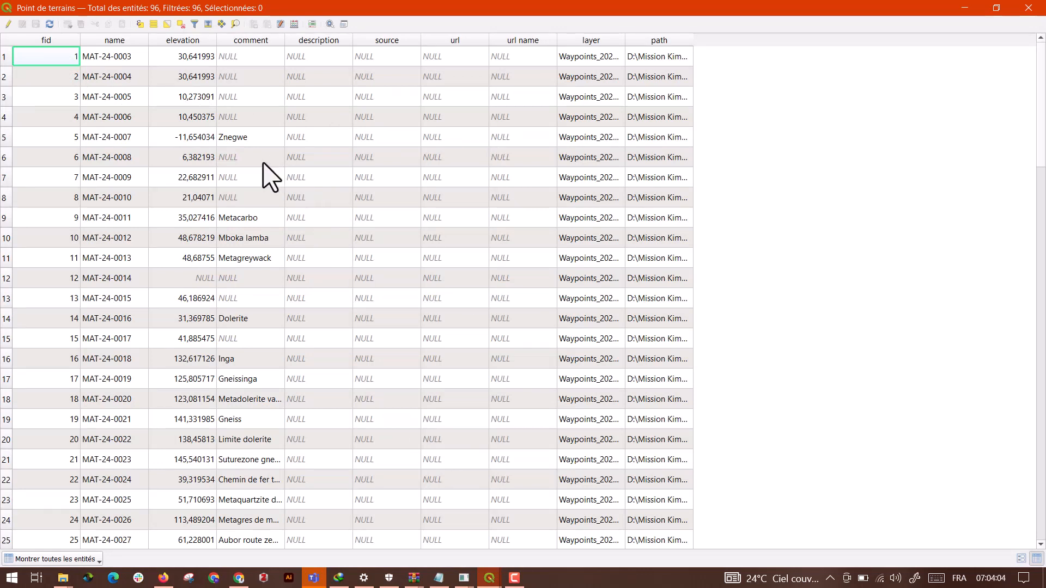
key("F10")
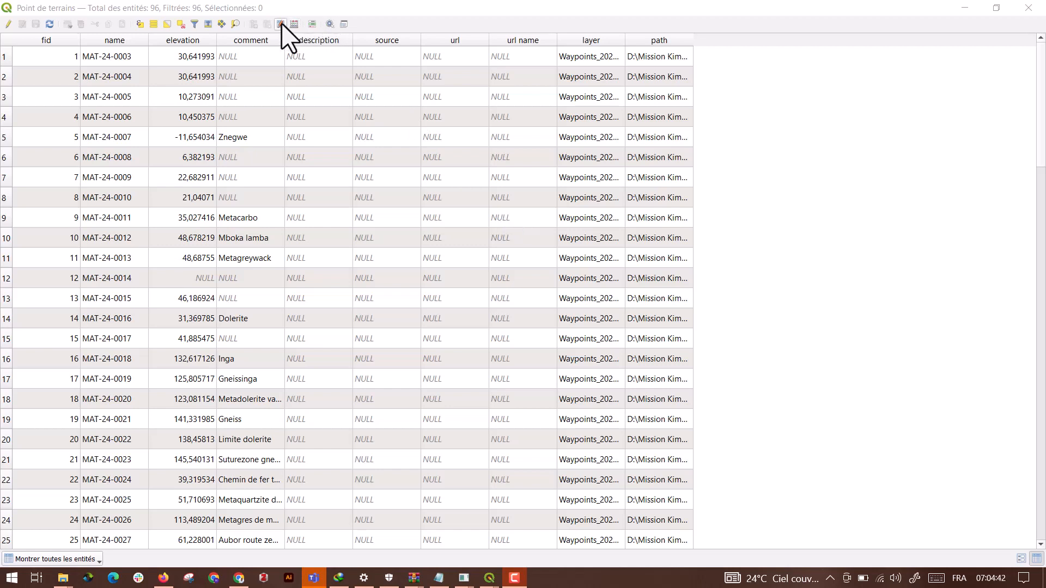
Create a decimal field X in the Point de terrains layer with the field calculator expression x($geometry)
left_click(299, 23)
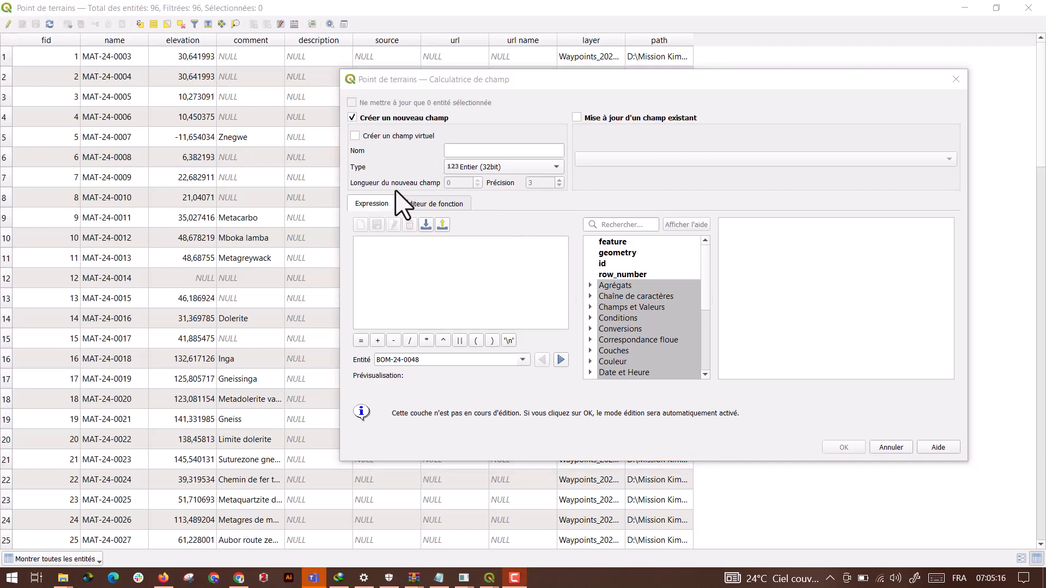
left_click(409, 266)
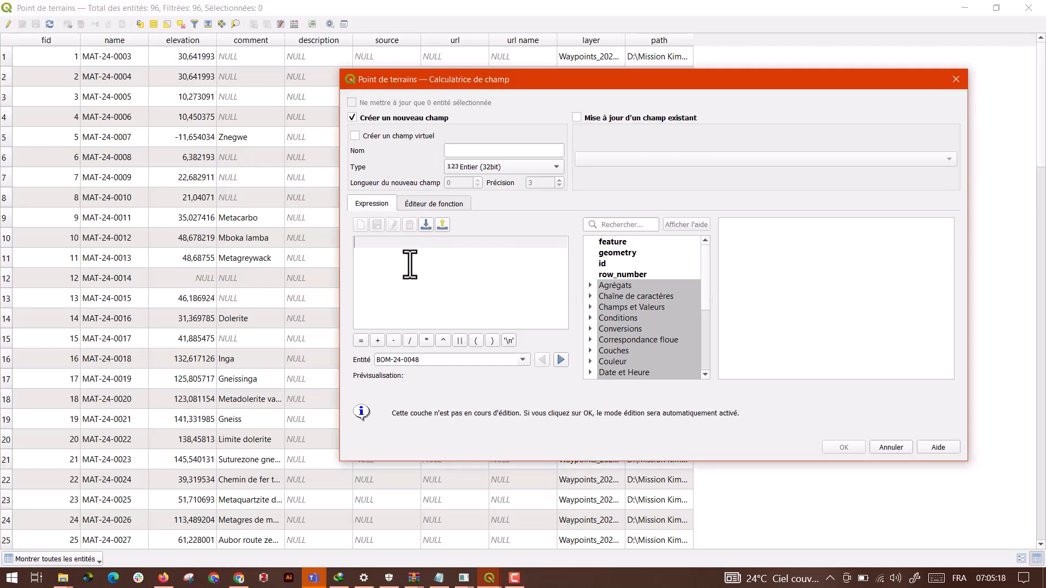
left_click(484, 152)
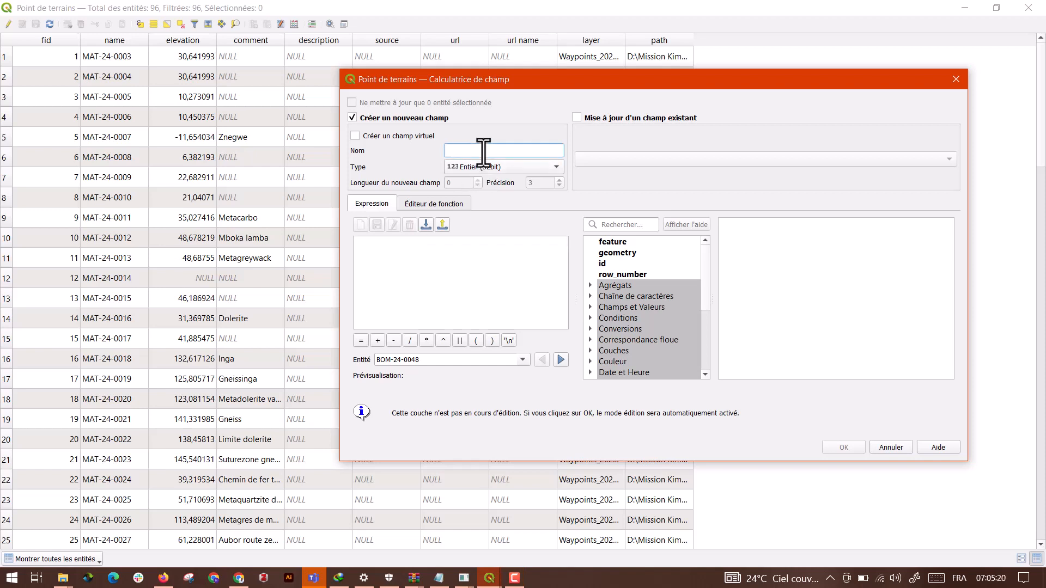
type("X")
left_click(509, 169)
left_click(512, 194)
left_click(411, 247)
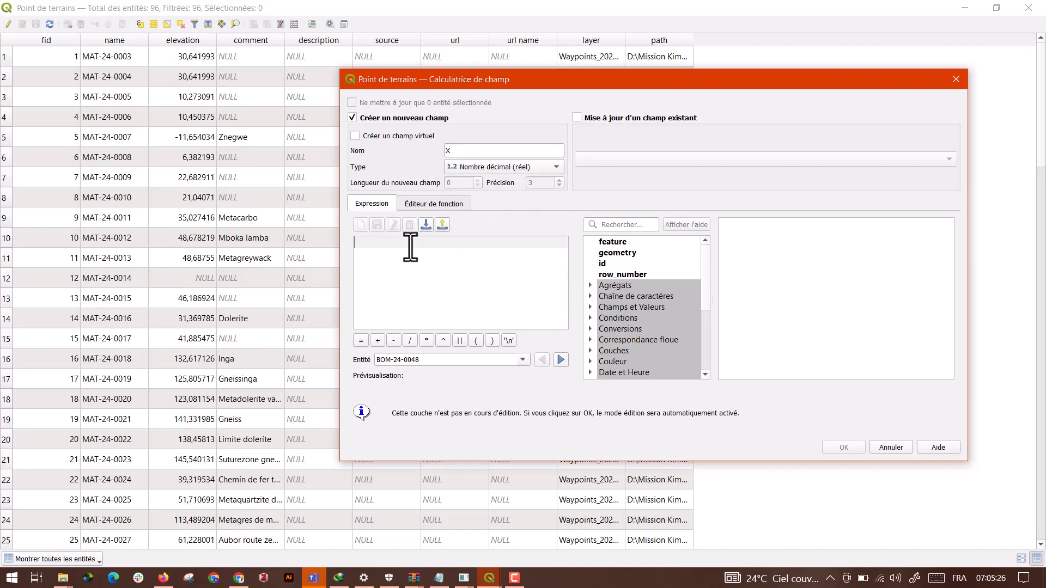
type("x($geometry)")
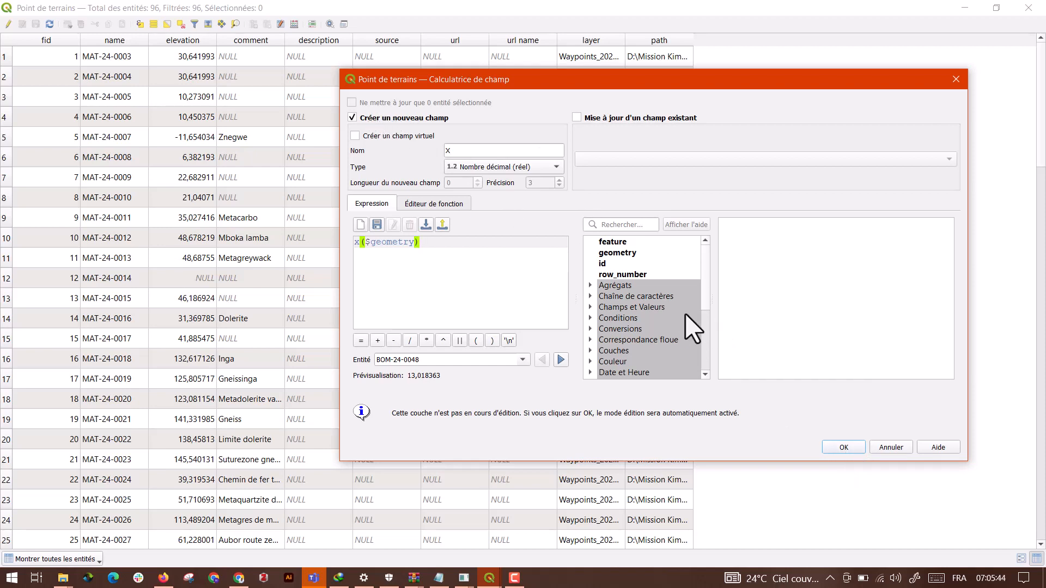
left_click(849, 448)
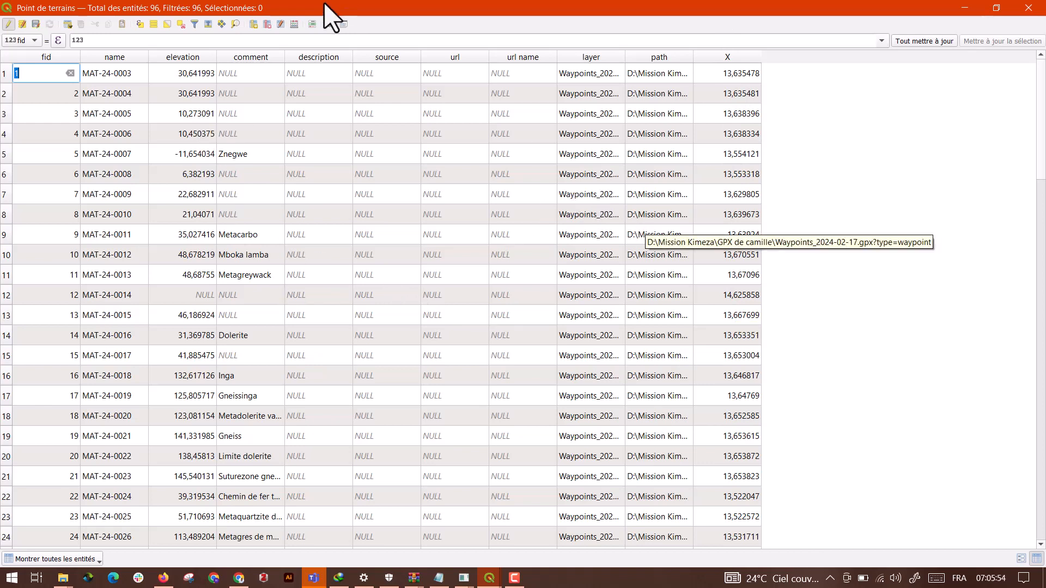
Create a decimal field Y in the Point de terrains layer with the field calculator expression y($geometry)
left_click(294, 24)
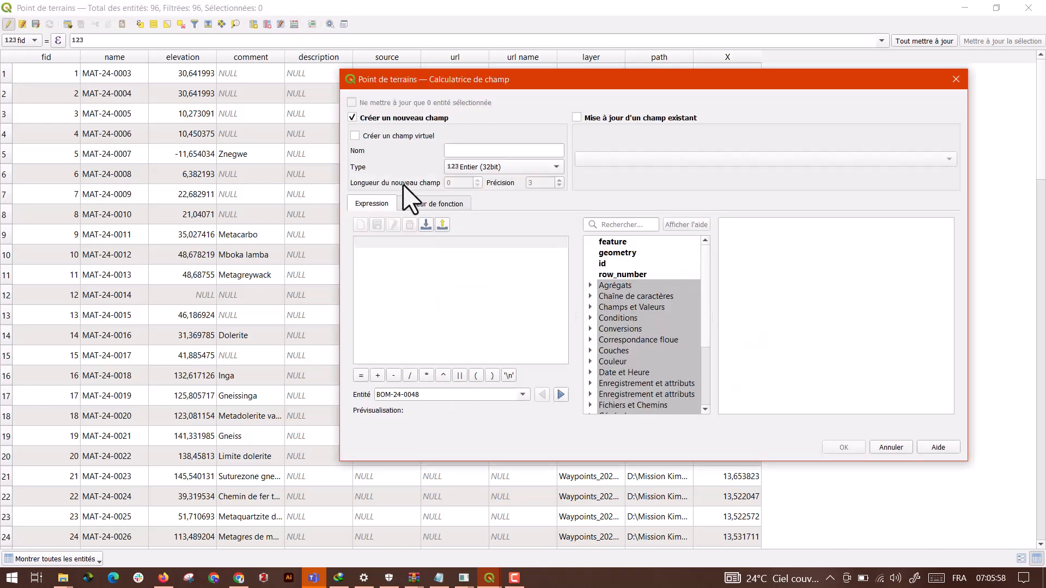
left_click(471, 153)
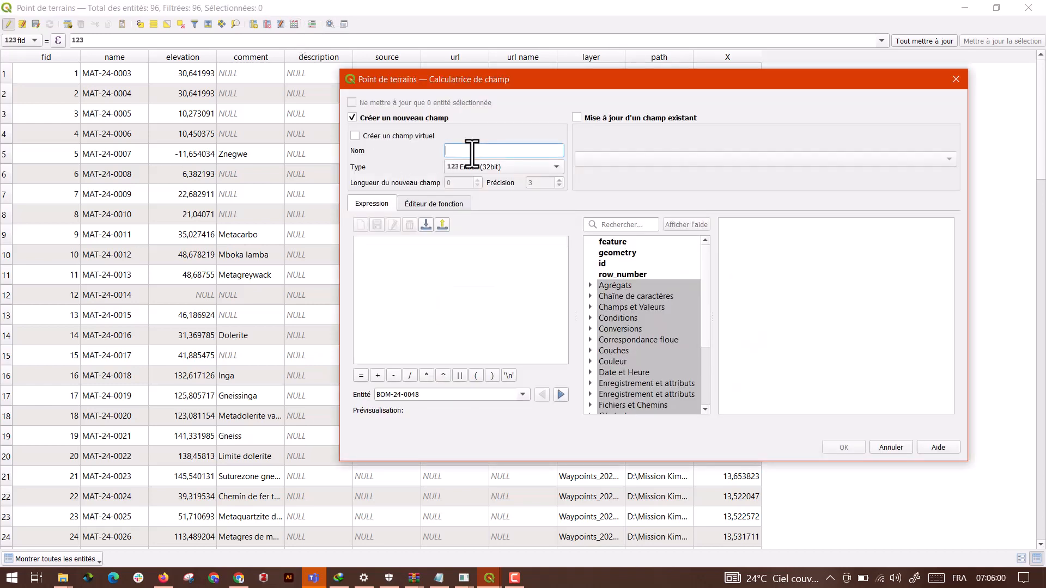
type("Y")
left_click(482, 166)
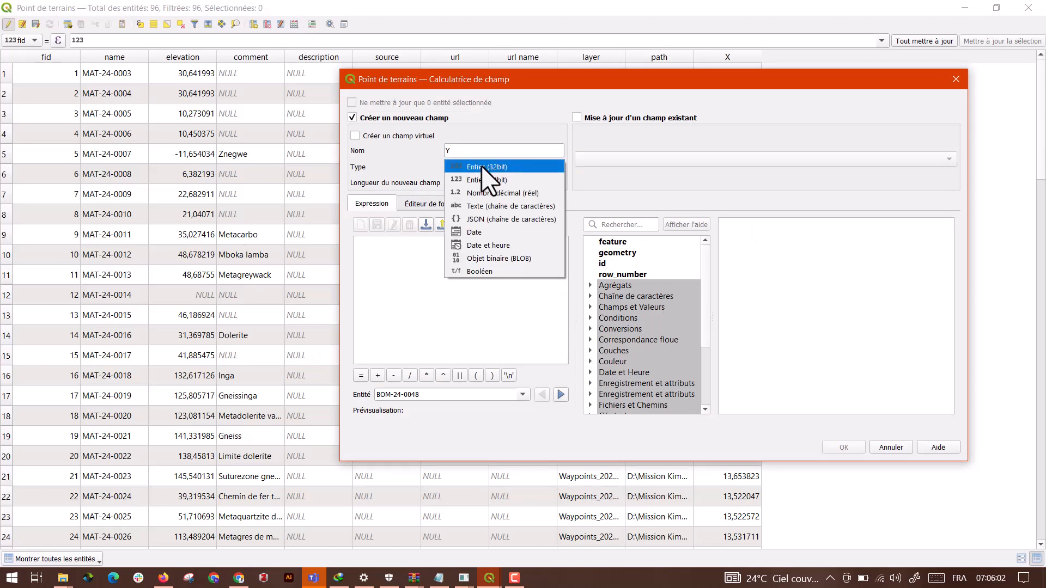
left_click(495, 192)
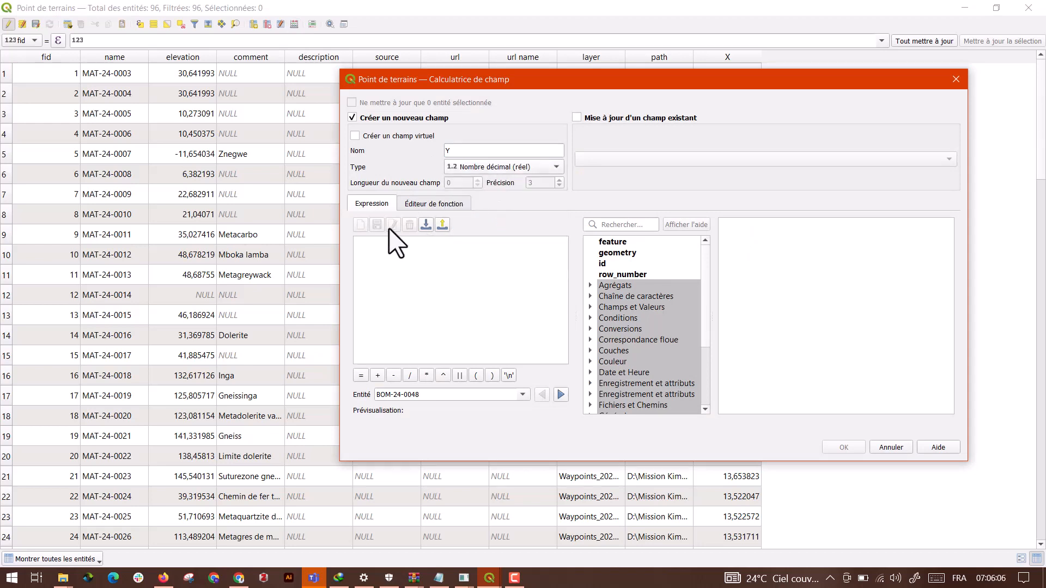
left_click(400, 253)
type("y($geometry)")
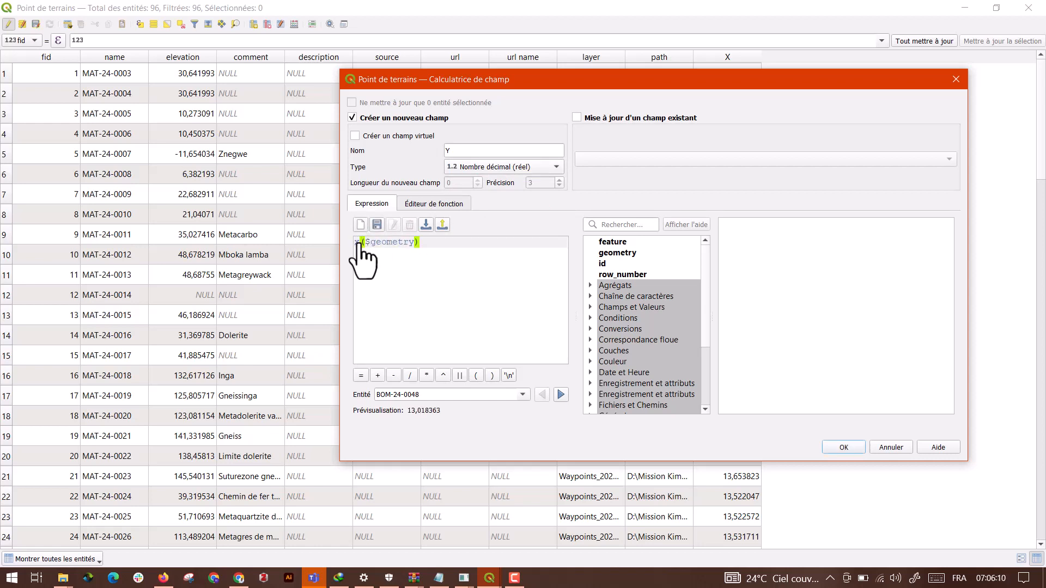
type("y")
left_click(854, 450)
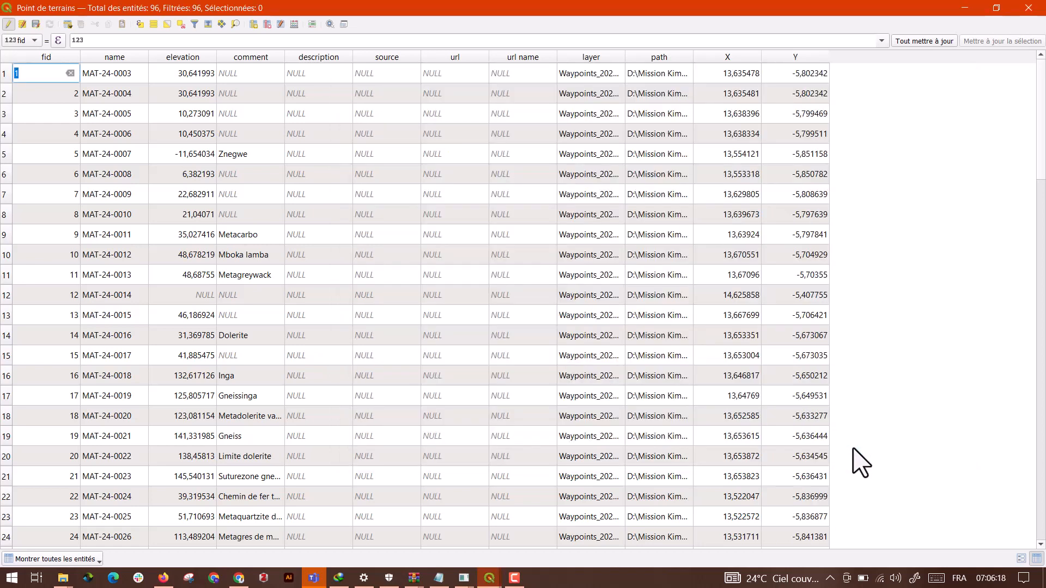
Reorganize the attribute table columns so that X and Y come directly after fid
left_click(281, 25)
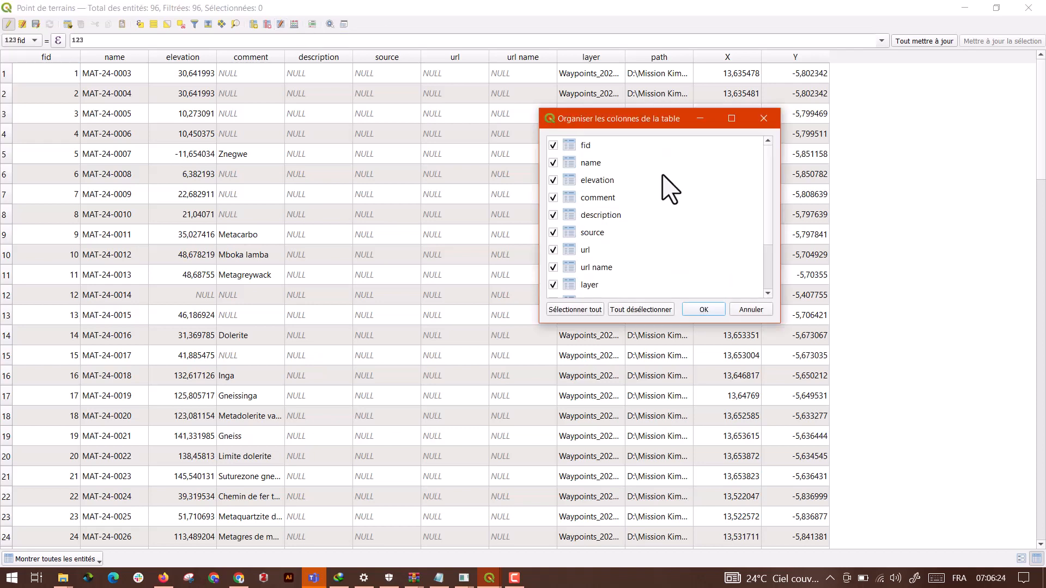
left_click_drag(766, 175, 786, 283)
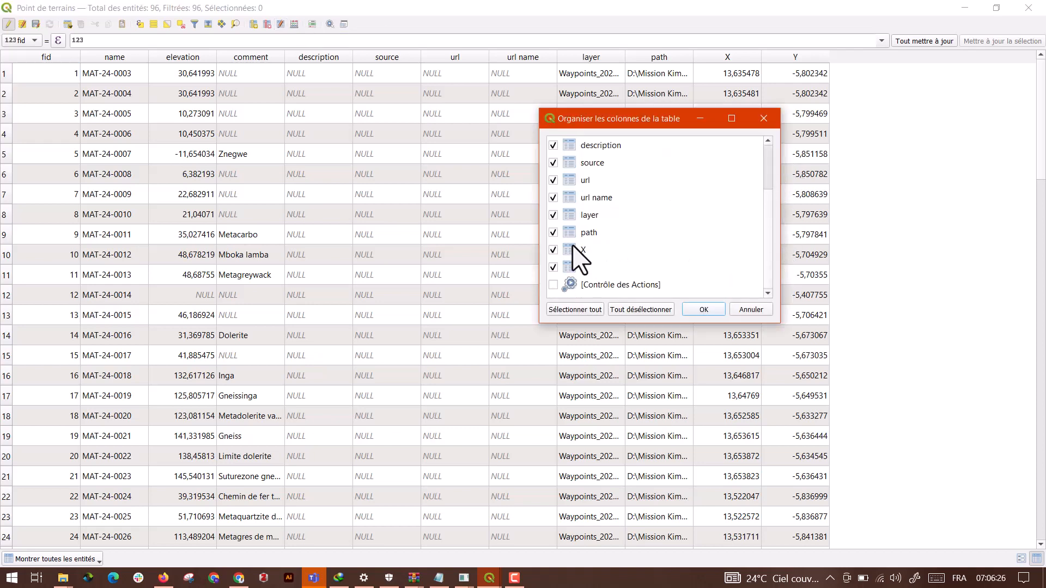
left_click_drag(577, 249, 616, 146)
left_click_drag(610, 157, 635, 154)
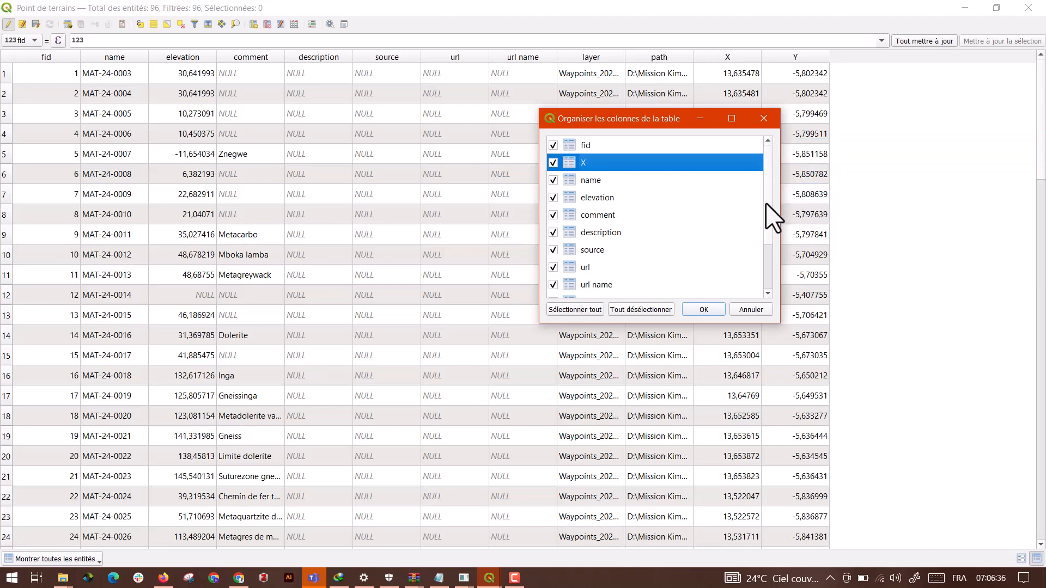
scroll(766, 203, "down", 2)
left_click(583, 267)
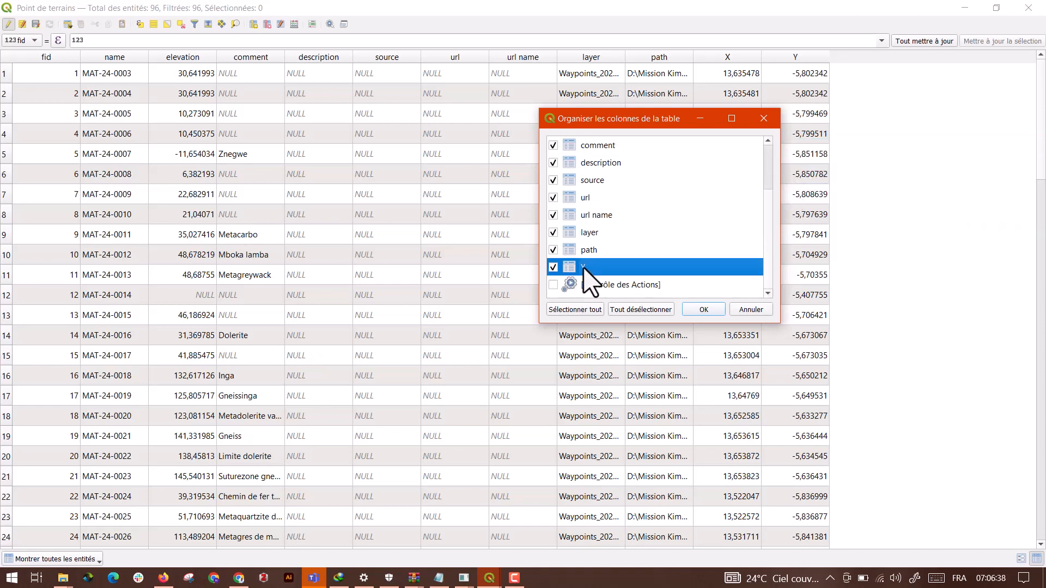
left_click_drag(596, 268, 645, 178)
left_click(704, 309)
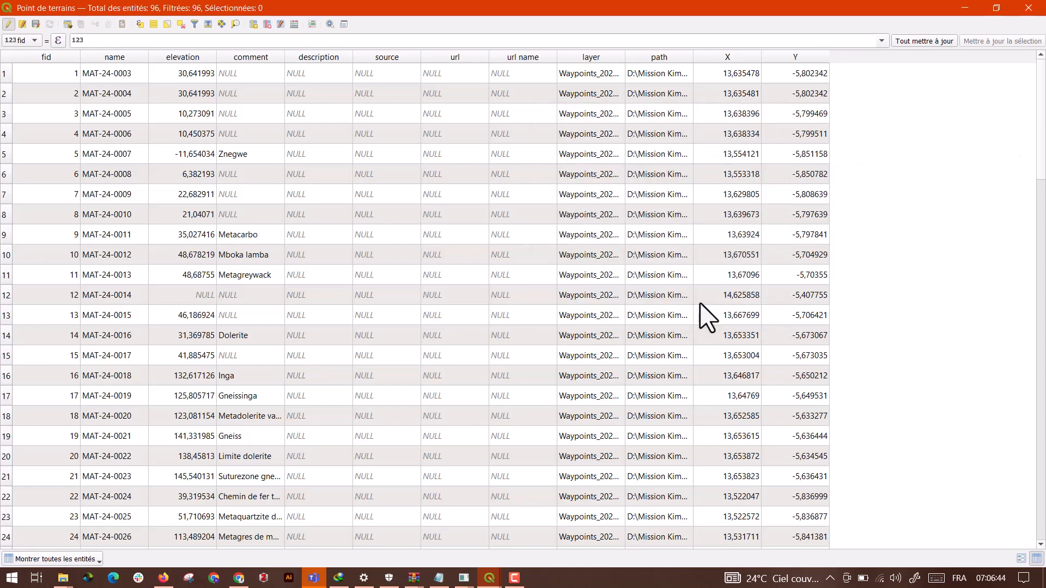
Stop editing the Point de terrains layer, save its modifications and close the attribute table
left_click(7, 23)
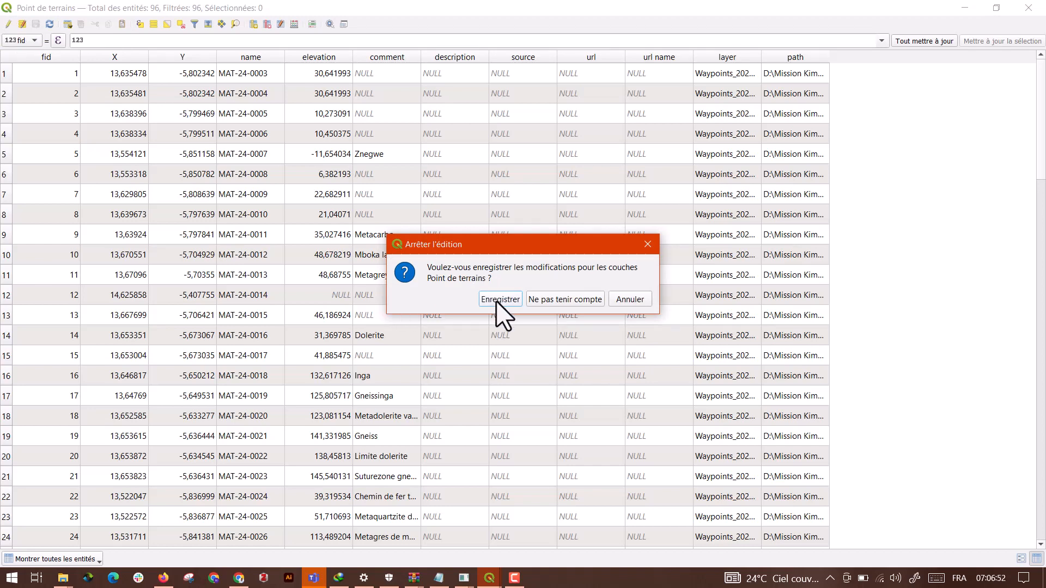
left_click(496, 300)
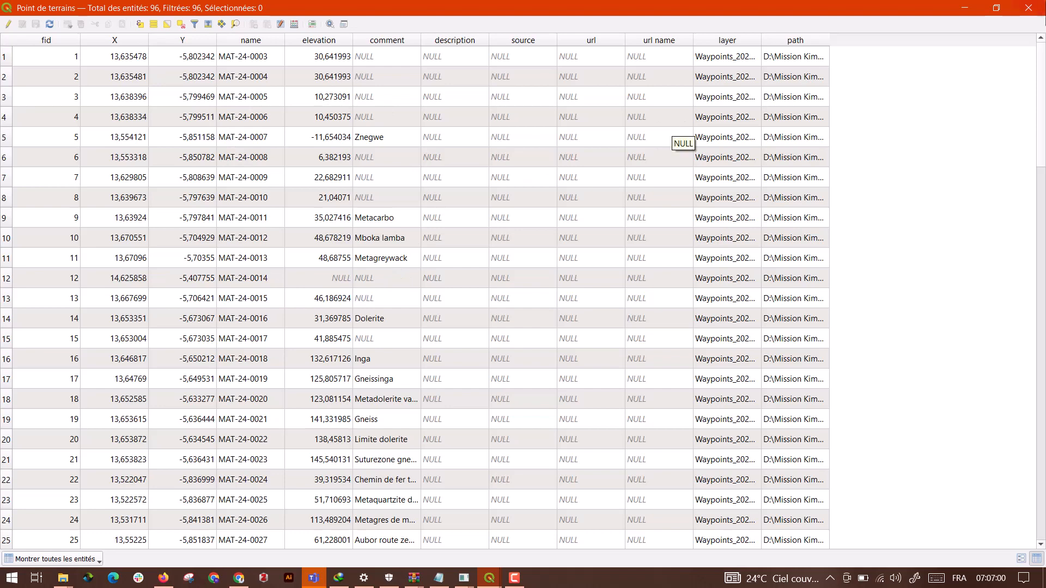
left_click(1025, 10)
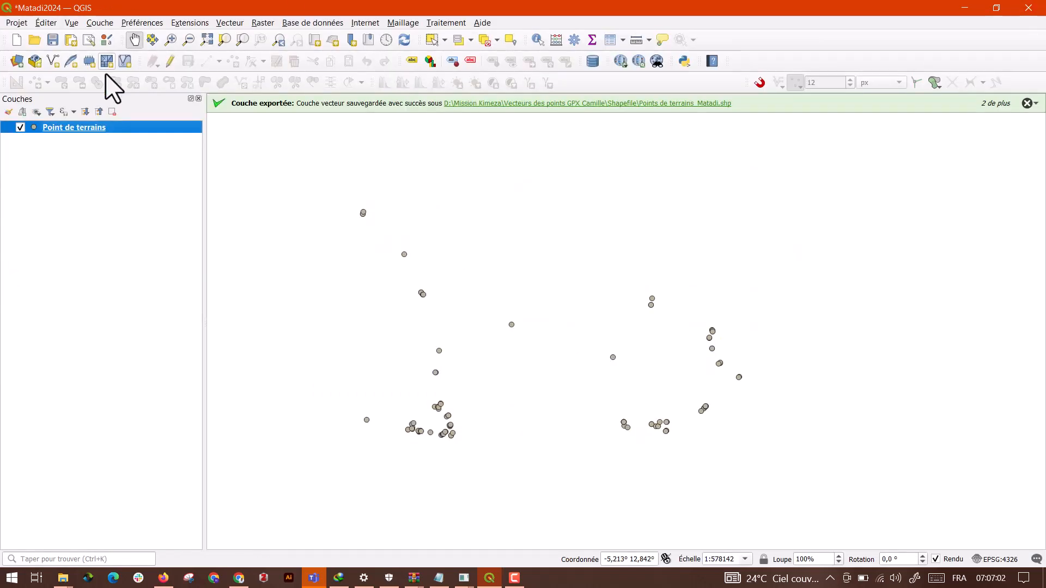
Start exporting the Point de terrains layer in the format Tableur MS Office Open XML [XLSX]
right_click(80, 127)
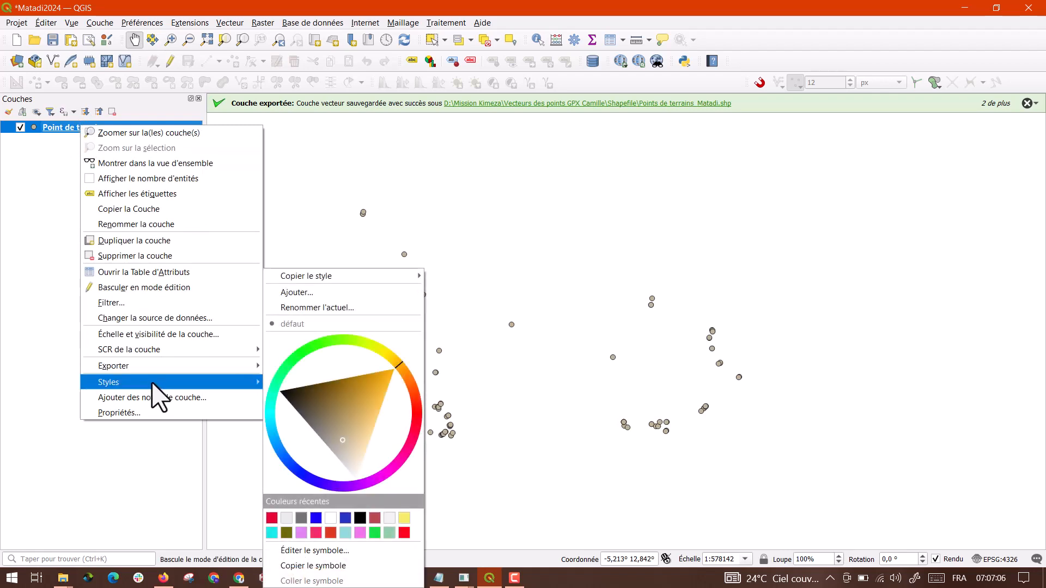
mouse_move(165, 365)
left_click(309, 365)
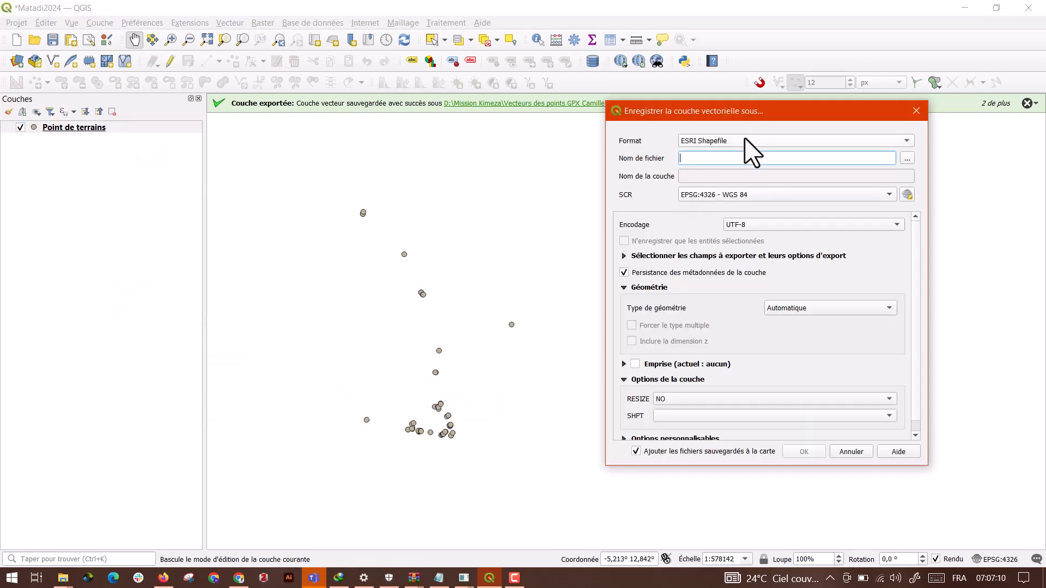
left_click(745, 139)
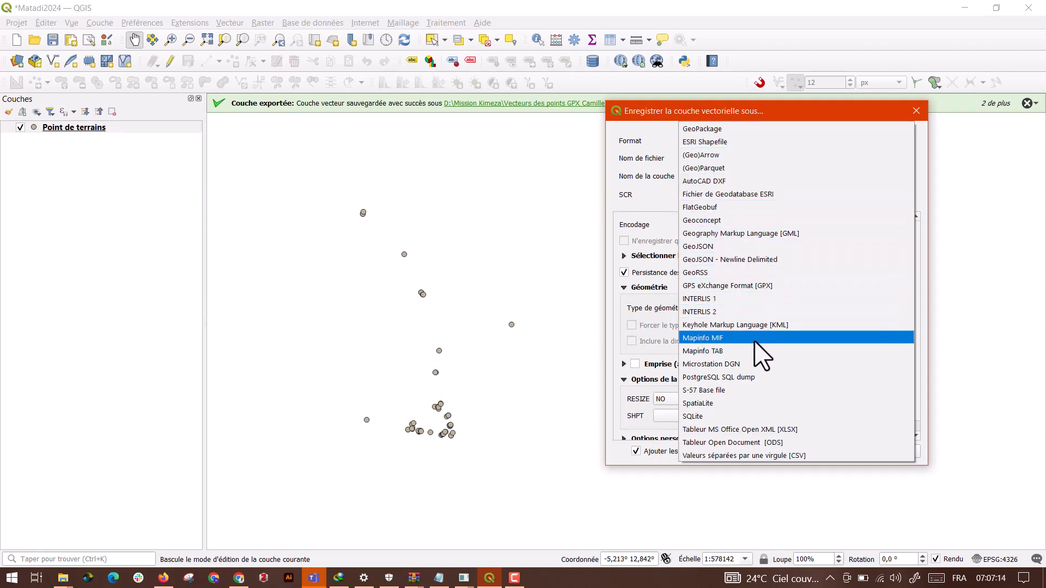
left_click(758, 431)
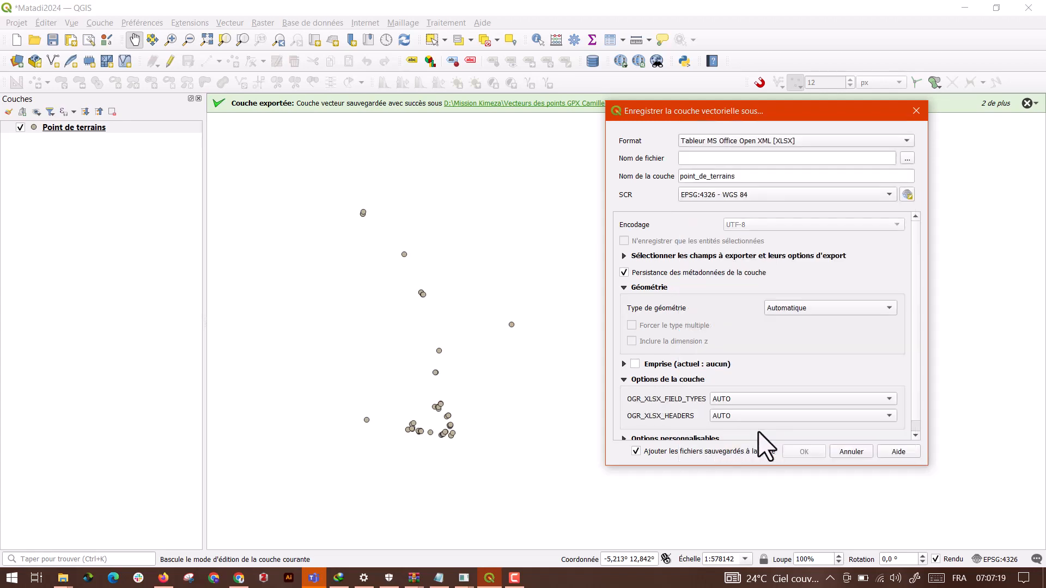
Set the export file to Points de terrains_Matadi in the XLX folder of Vecteurs des points GPX Camille
left_click(908, 159)
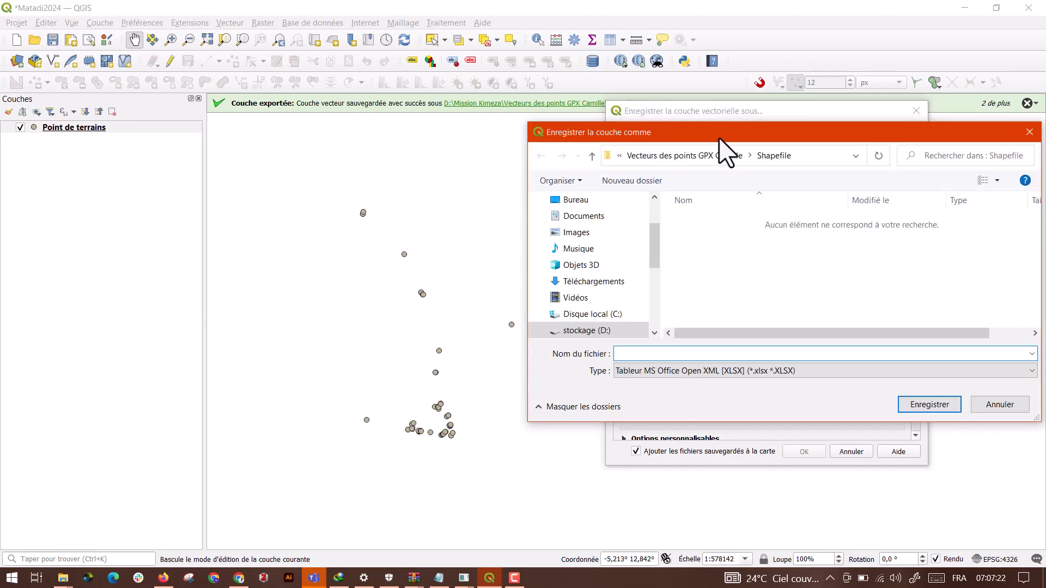
left_click(706, 155)
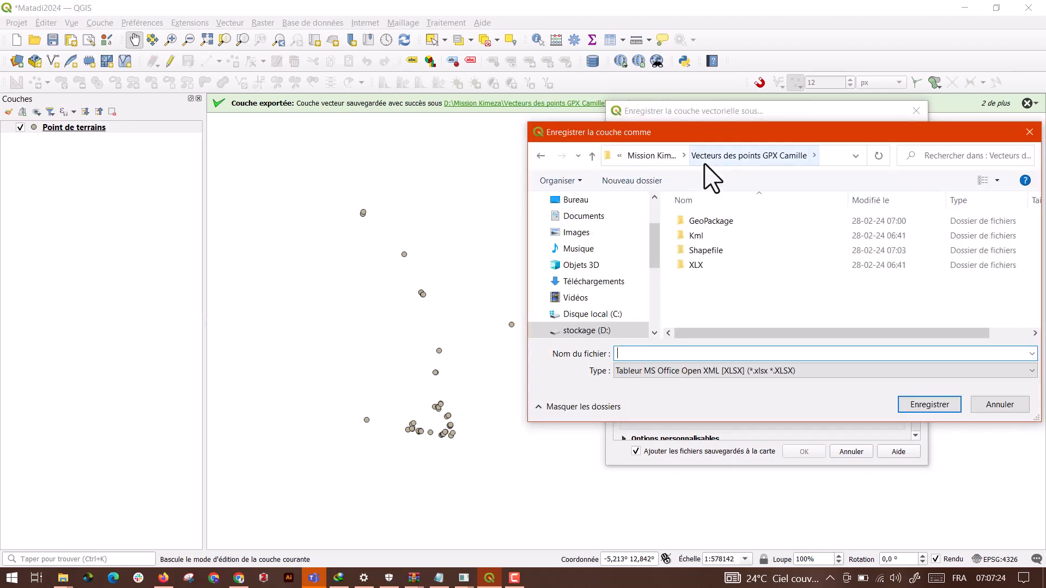
double_click(710, 264)
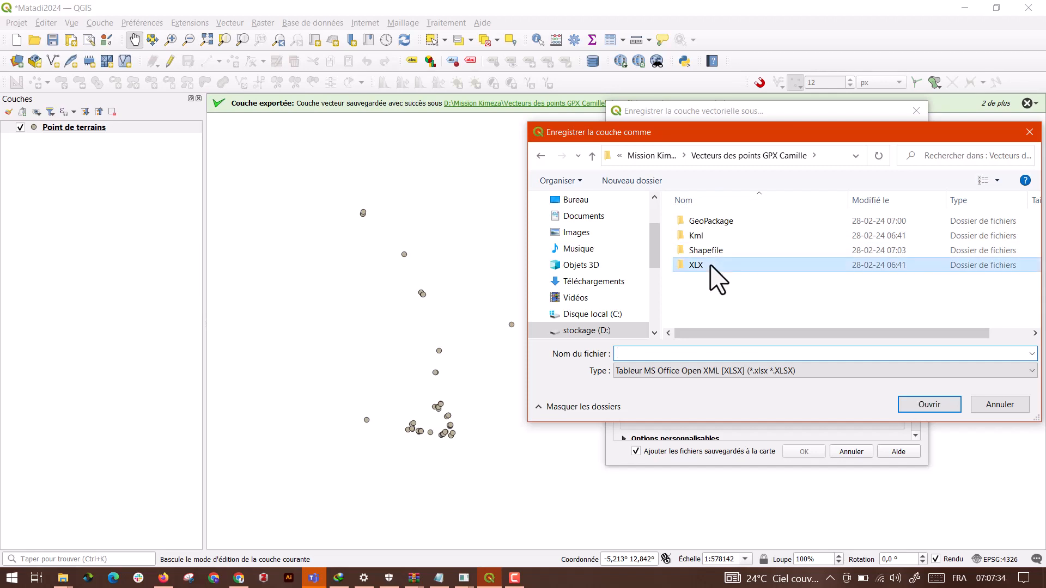
left_click(645, 355)
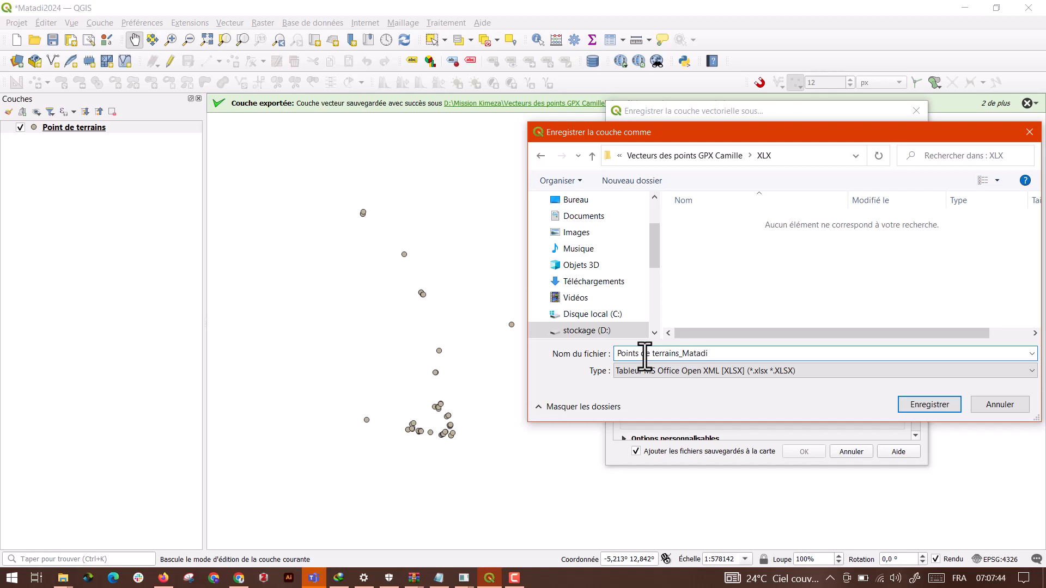
left_click(937, 403)
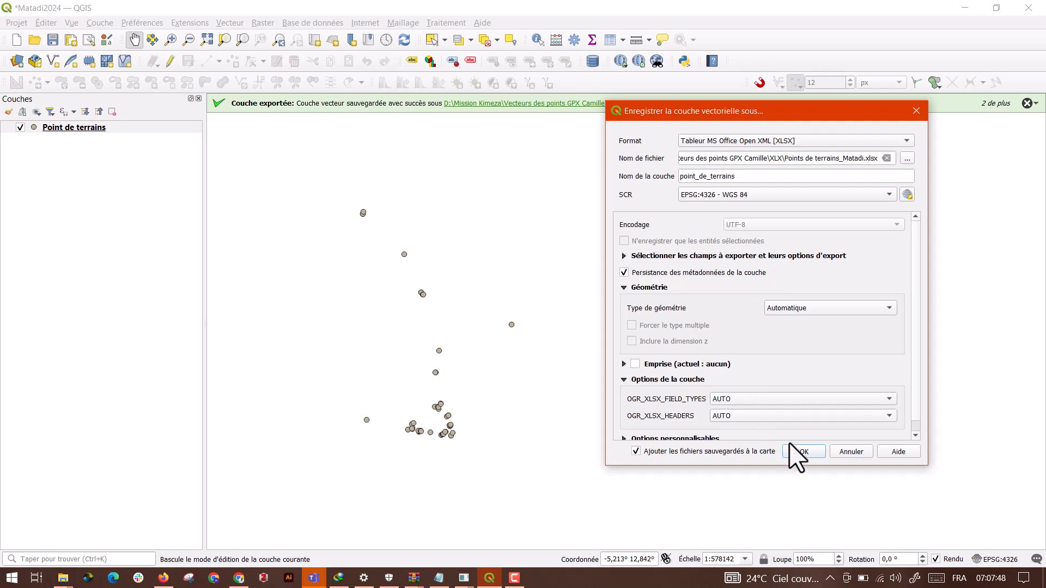
Run the XLSX export and remove the added Points de terrains_Matadi table from the project
left_click(792, 451)
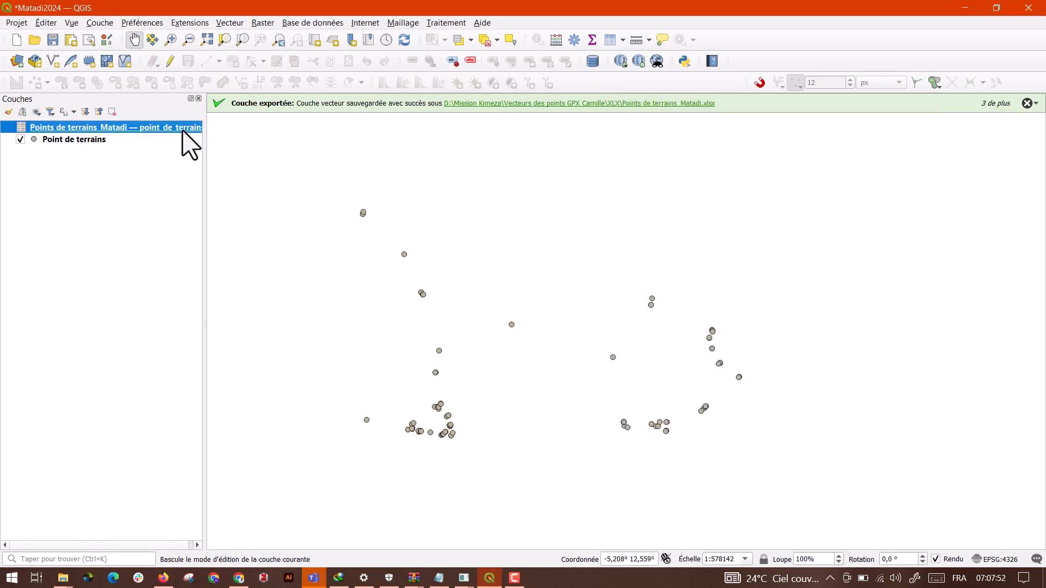
left_click(112, 112)
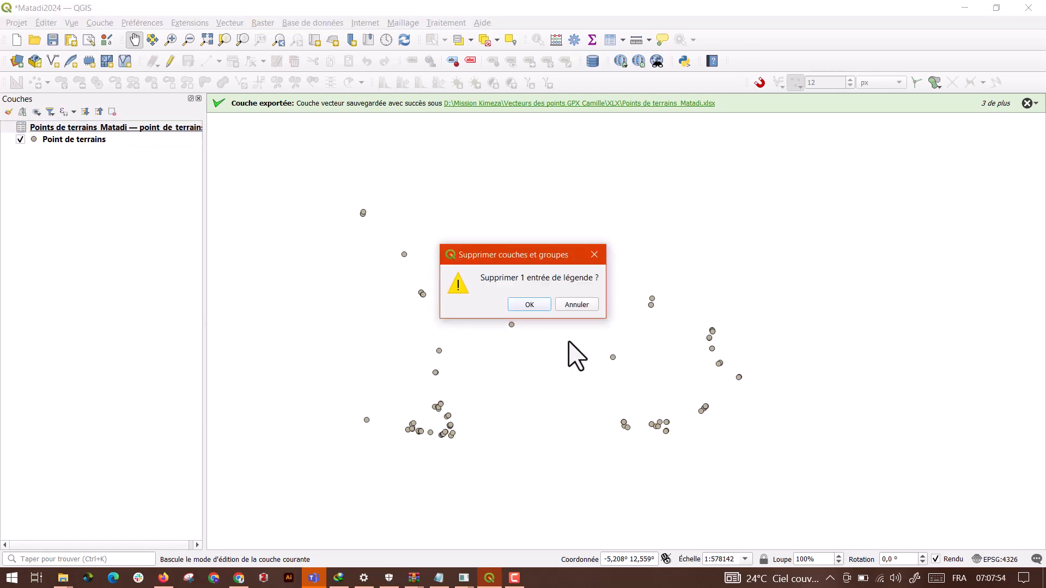
left_click(530, 305)
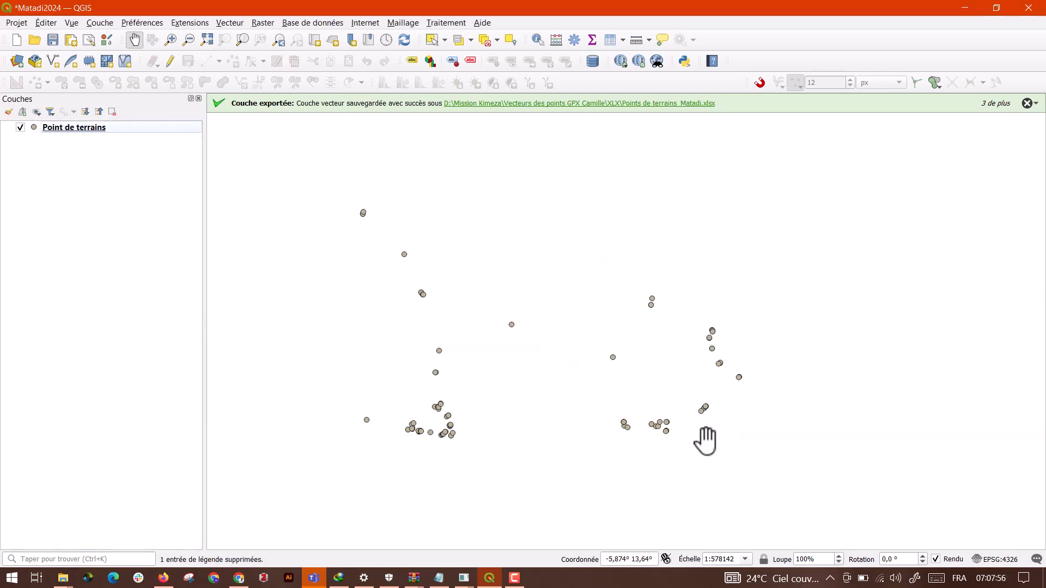
Switch to the File Explorer window GPX de camille and go up to the Mission Kimeza folder
left_click(63, 578)
left_click(66, 533)
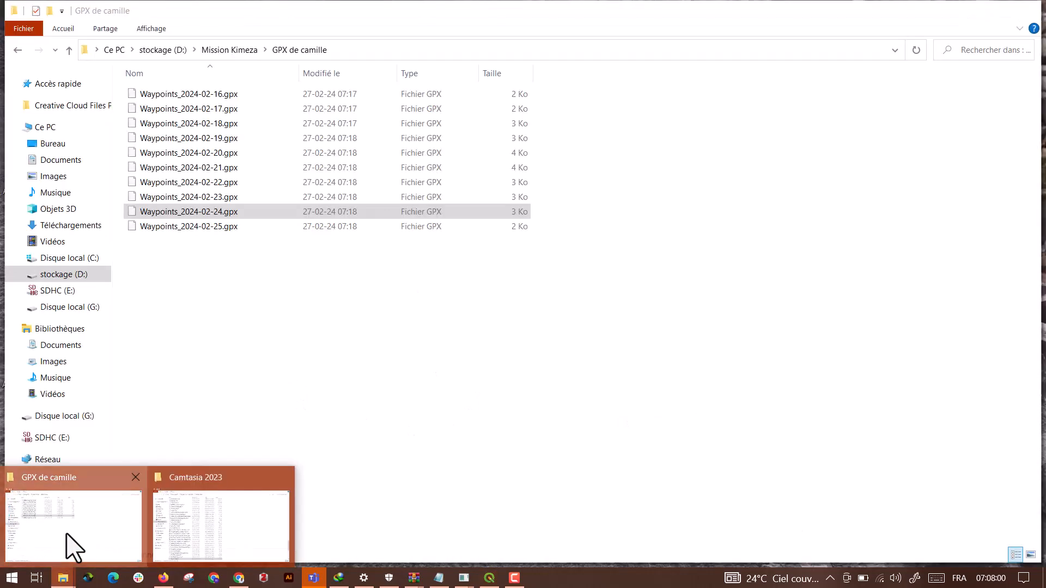
left_click(231, 49)
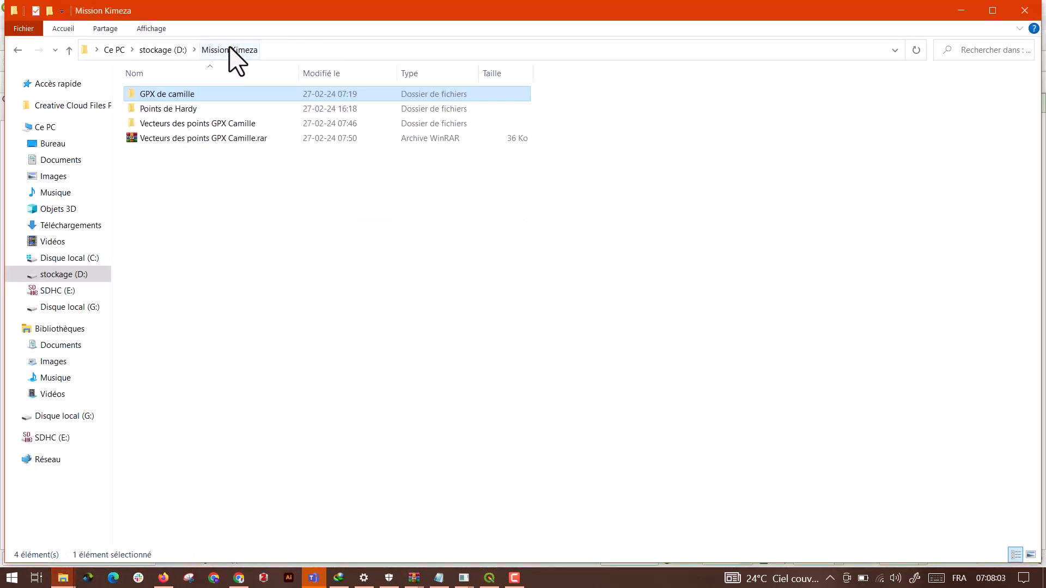
Open Points de terrains_Matadi.xlsx from the XLX folder of Vecteurs des points GPX Camille in Excel
double_click(177, 123)
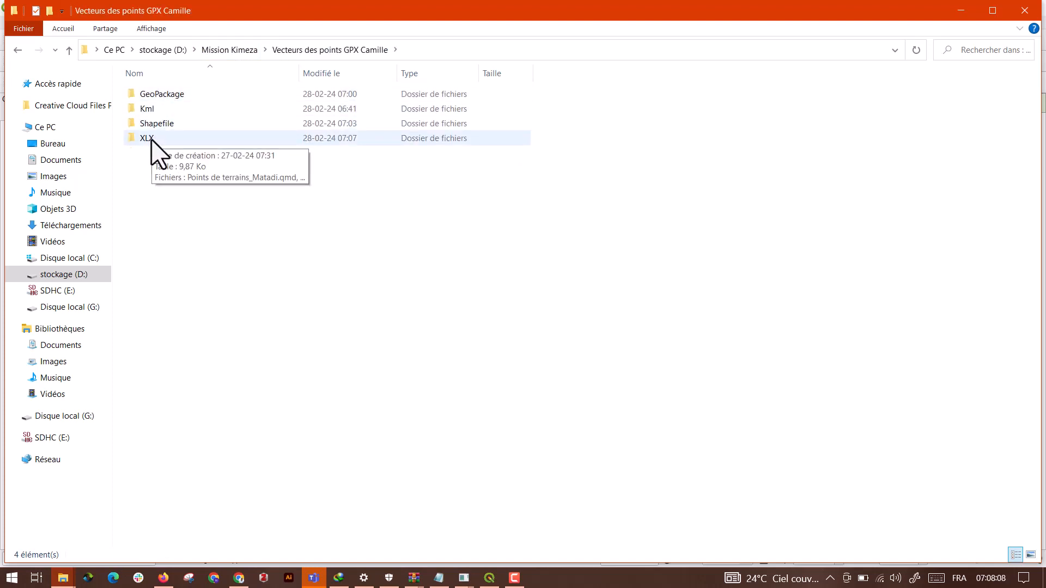
double_click(152, 139)
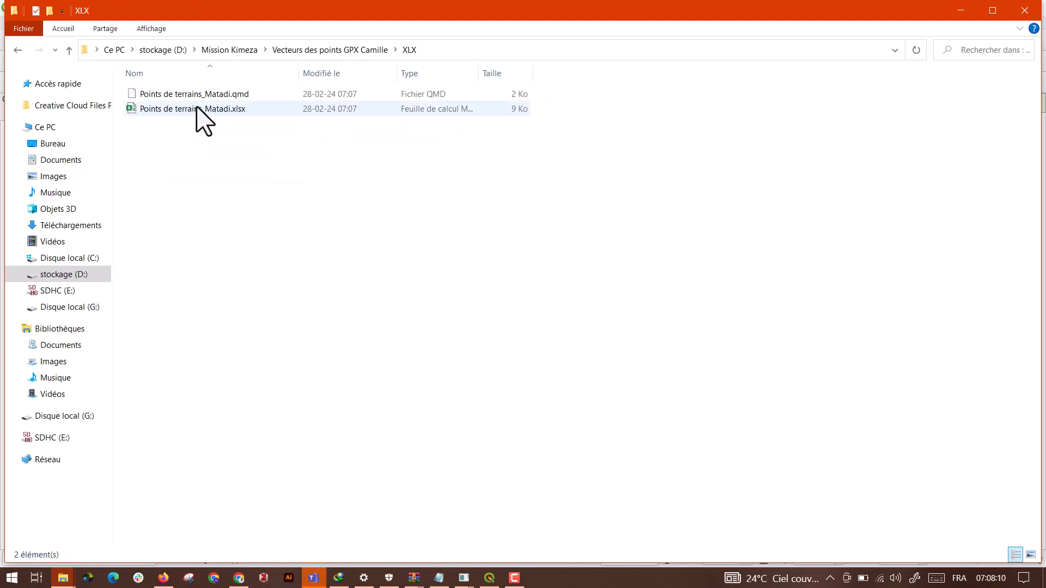
left_click(196, 109)
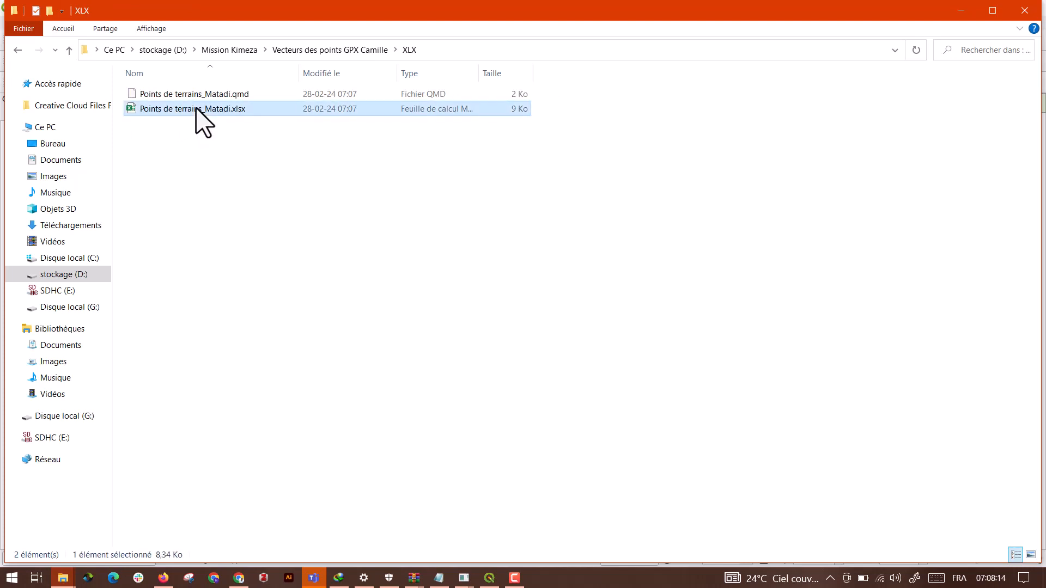
double_click(196, 109)
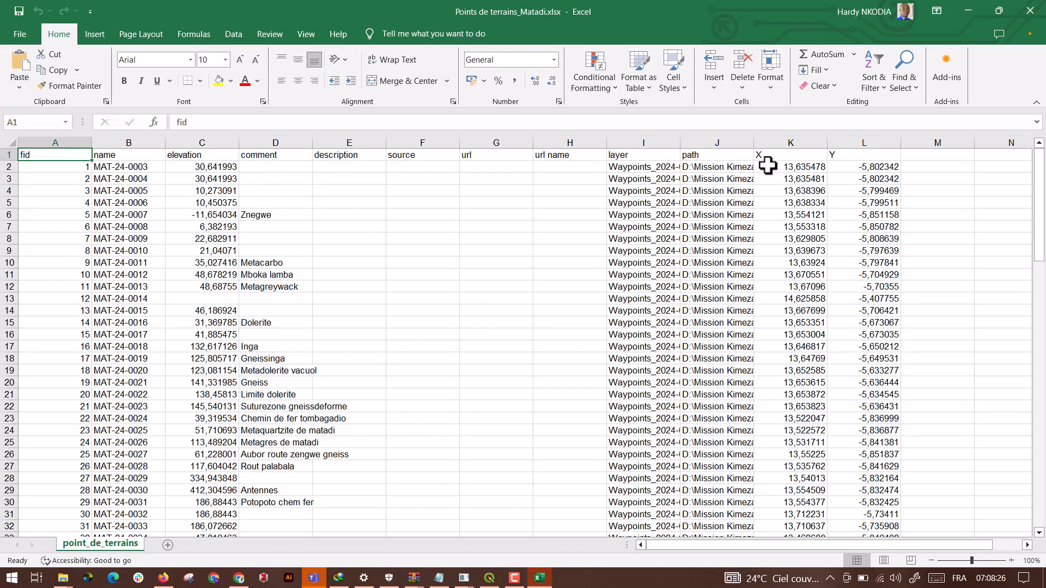
Move the X and Y columns to between the fid and name columns
left_click_drag(769, 134, 850, 142)
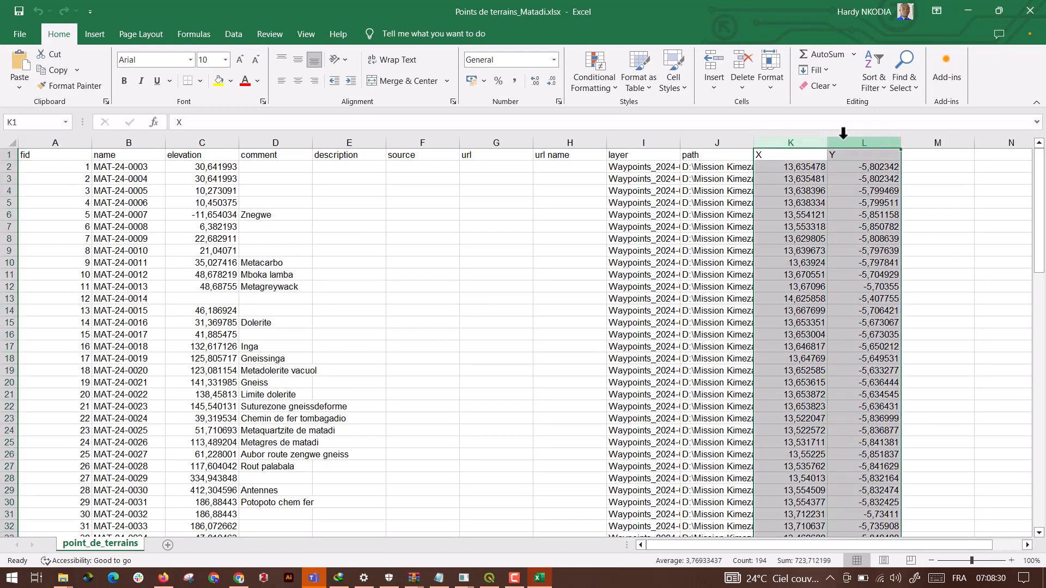
right_click(844, 140)
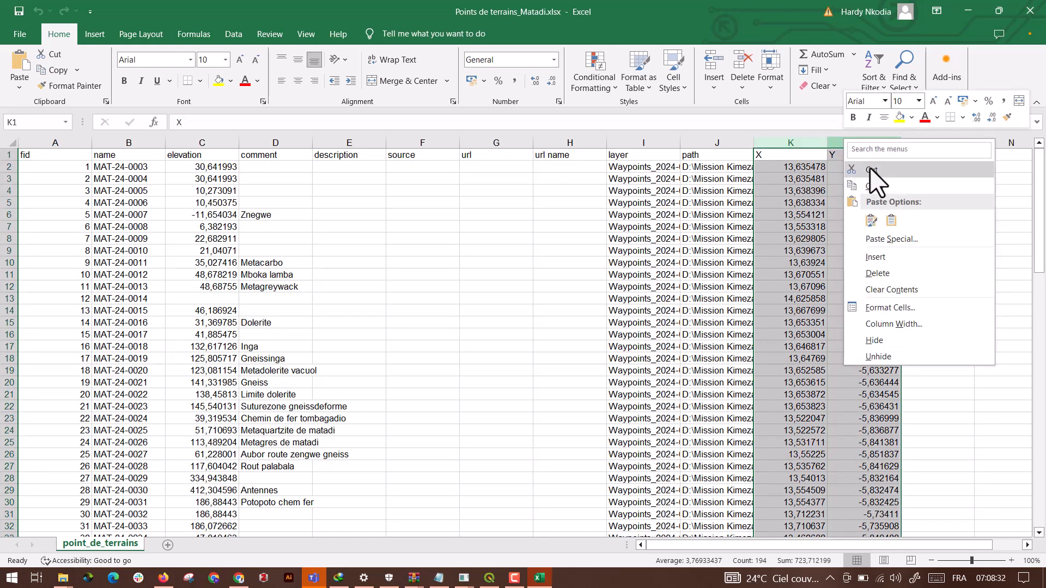
left_click(875, 185)
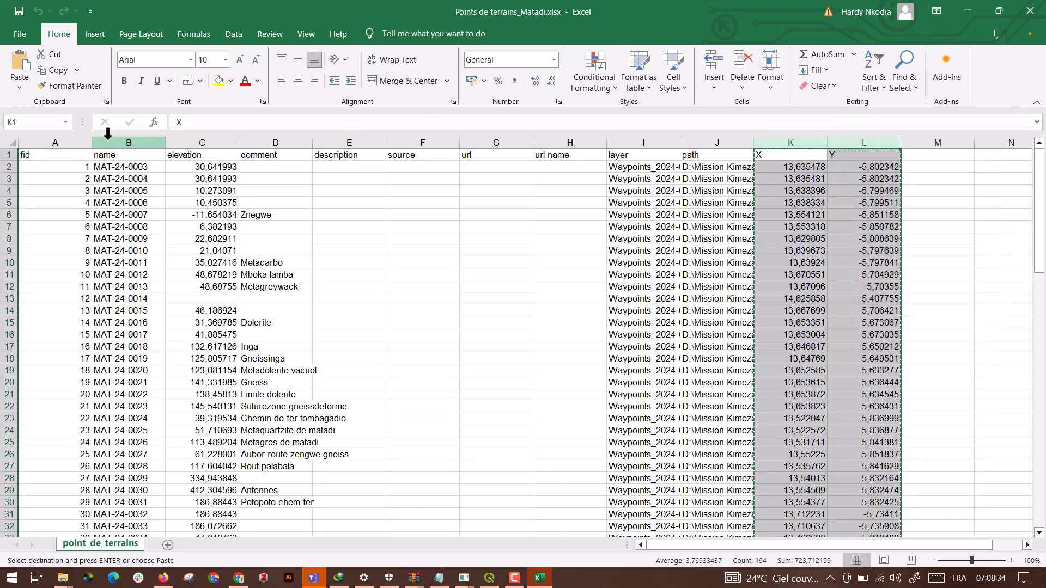
left_click(130, 141)
right_click(112, 143)
key("Escape")
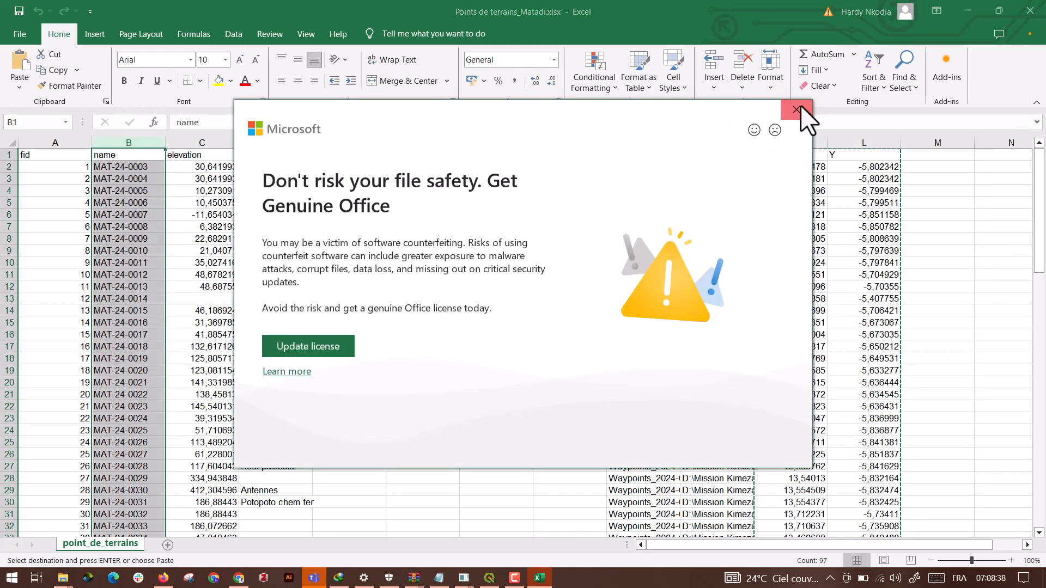
left_click(799, 108)
right_click(120, 159)
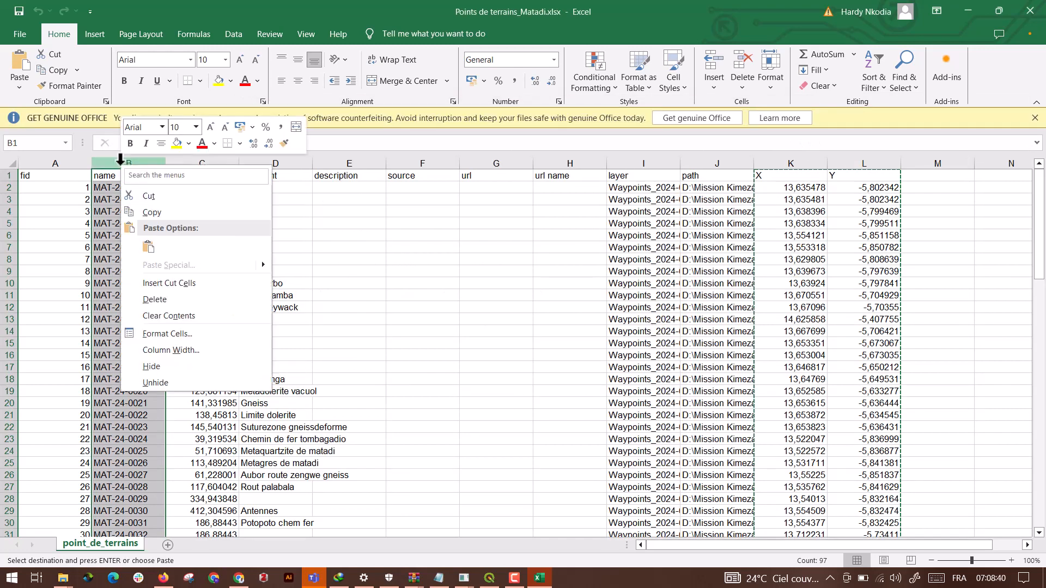
left_click(159, 283)
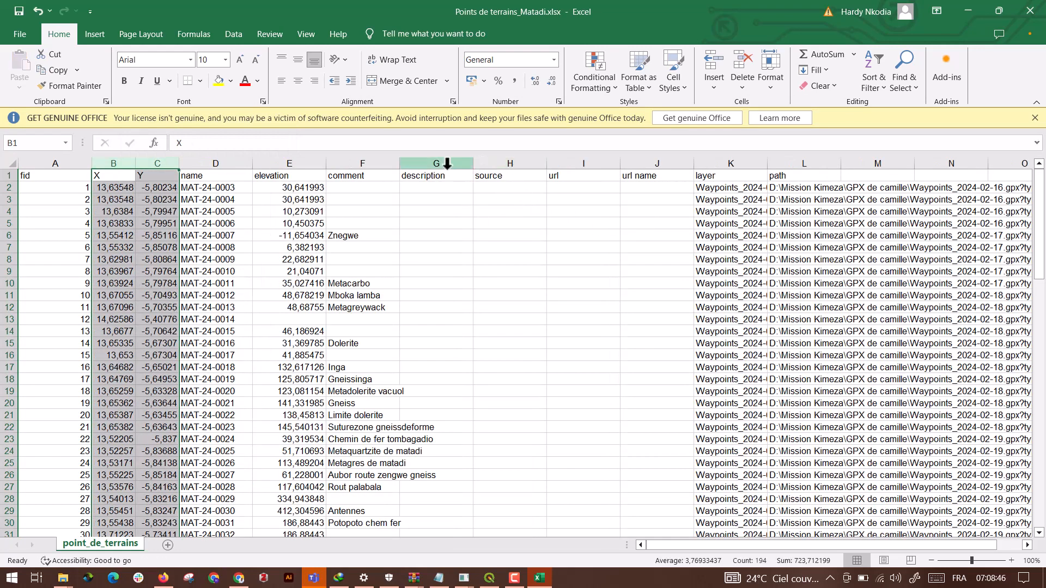
Delete the description, source, url, url name and path columns
left_click_drag(438, 162, 636, 155)
right_click(639, 160)
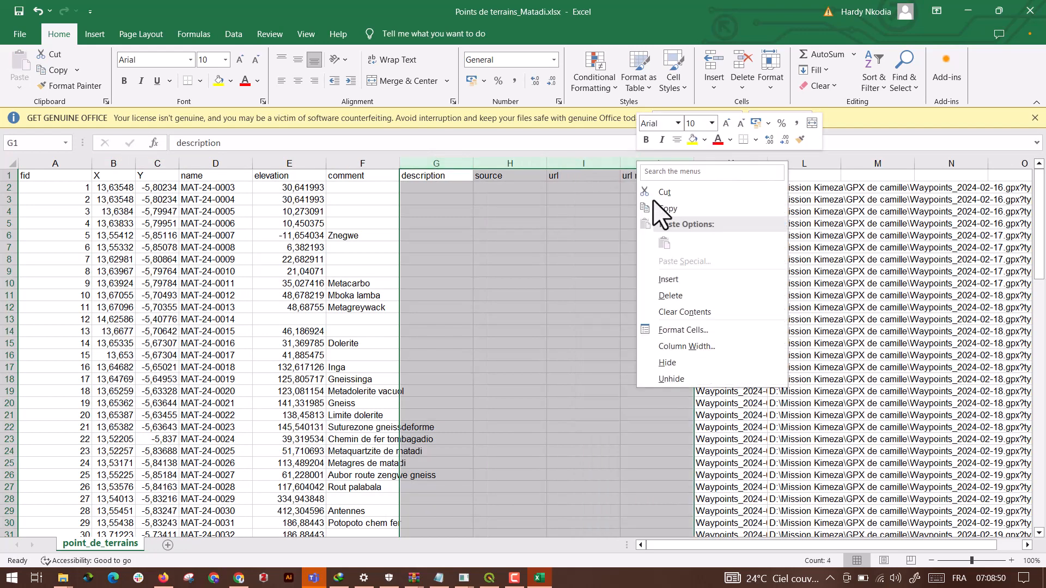
left_click(665, 301)
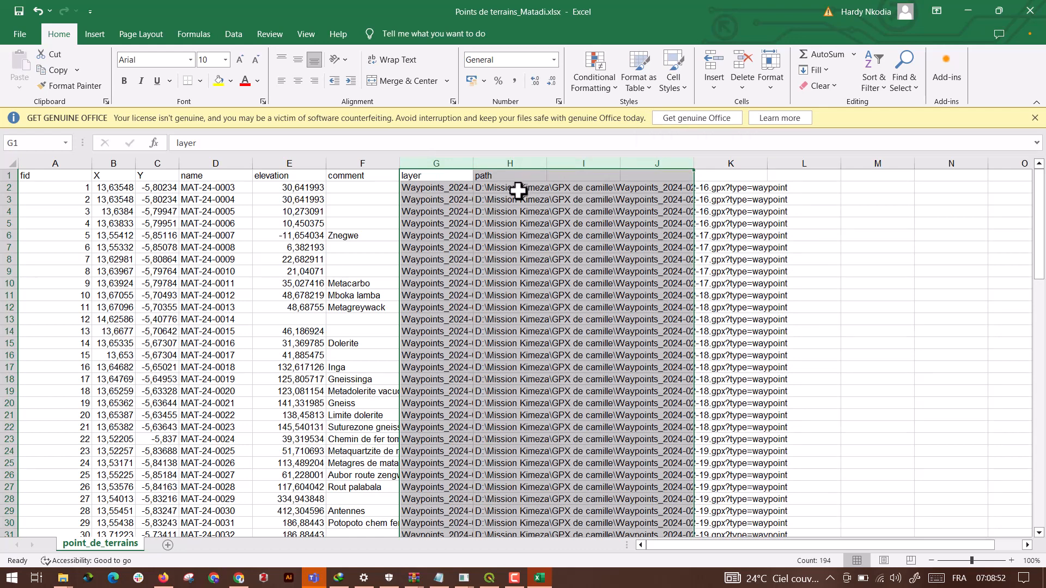
left_click(514, 163)
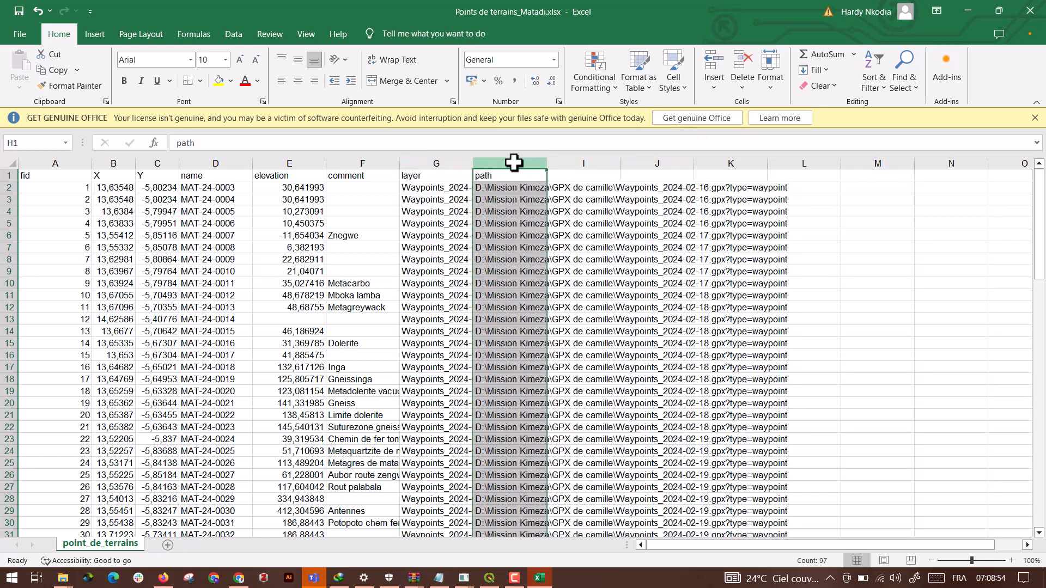
left_click_drag(513, 162, 753, 157)
right_click(526, 165)
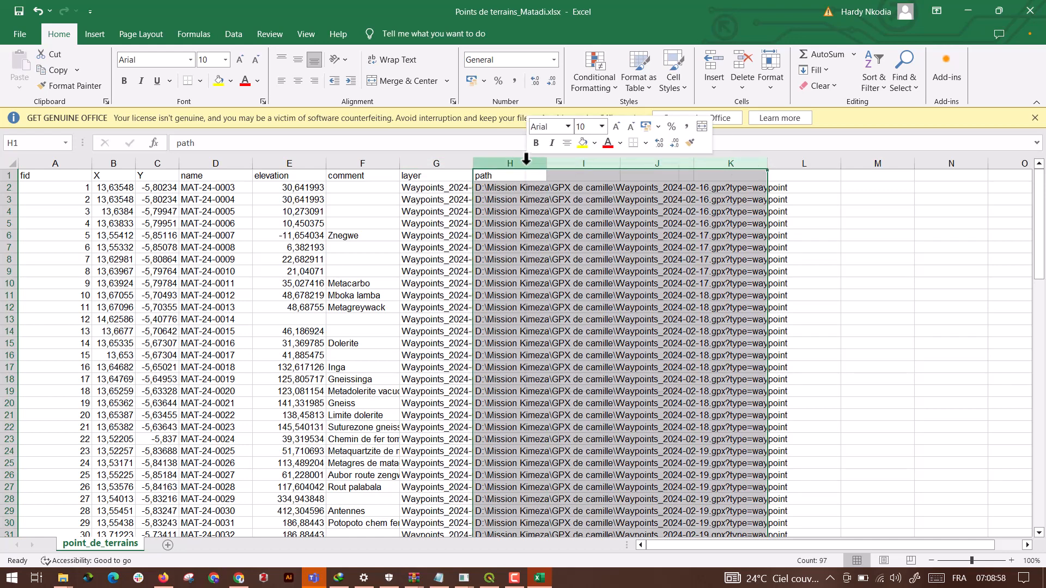
left_click(561, 299)
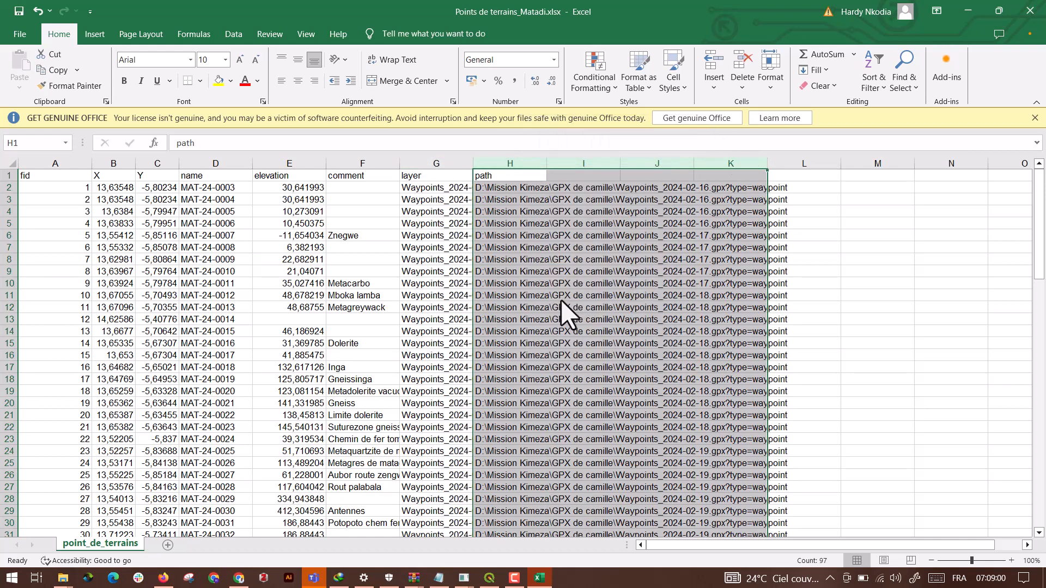
Review the waypoint rows down to the end of the table and return to the header row
left_click(436, 167)
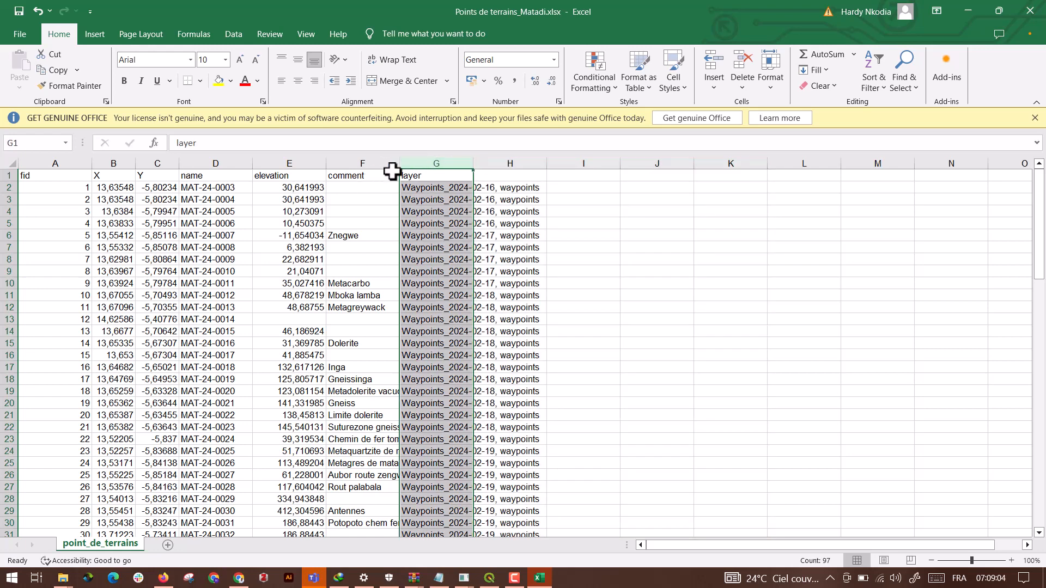
left_click(266, 210)
key("Down")
key("Down")
key("Down")
key("Down")
key("Down")
key("Down")
key("Down")
key("Down")
key("Down")
key("Down")
key("Down")
key("Down")
key("Down")
key("Down")
key("Down")
key("Down")
key("Down")
key("Down")
key("Down")
key("Down")
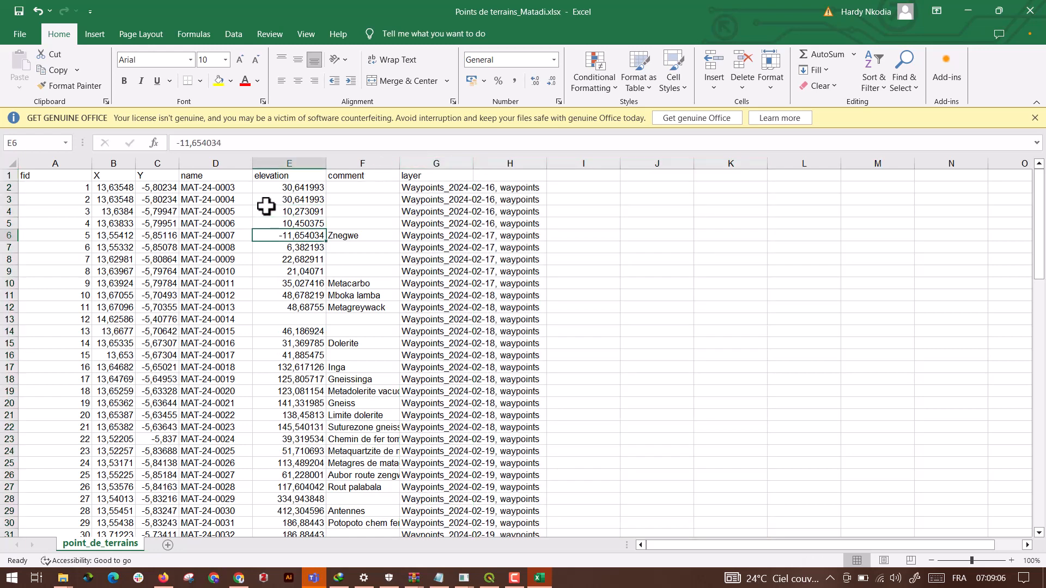
key("Down")
key("Down")
key("Down")
key("Down")
key("Down")
key("Down")
key("Down")
key("Down")
key("Down")
key("Down")
key("Down")
key("Down")
key("Down")
key("Down")
key("Down")
key("Down")
key("Down")
key("Down")
key("Down")
key("Down")
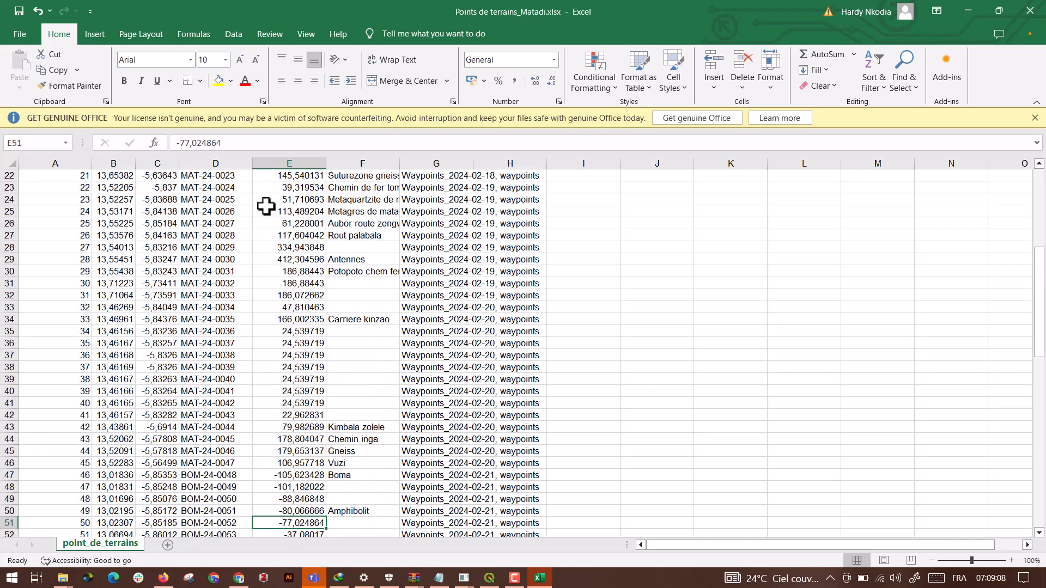
key("Down")
key("Down")
key("Down")
key("Down")
key("Down")
key("Down")
key("Down")
key("Down")
key("Down")
key("Down")
key("Down")
key("Down")
key("Down")
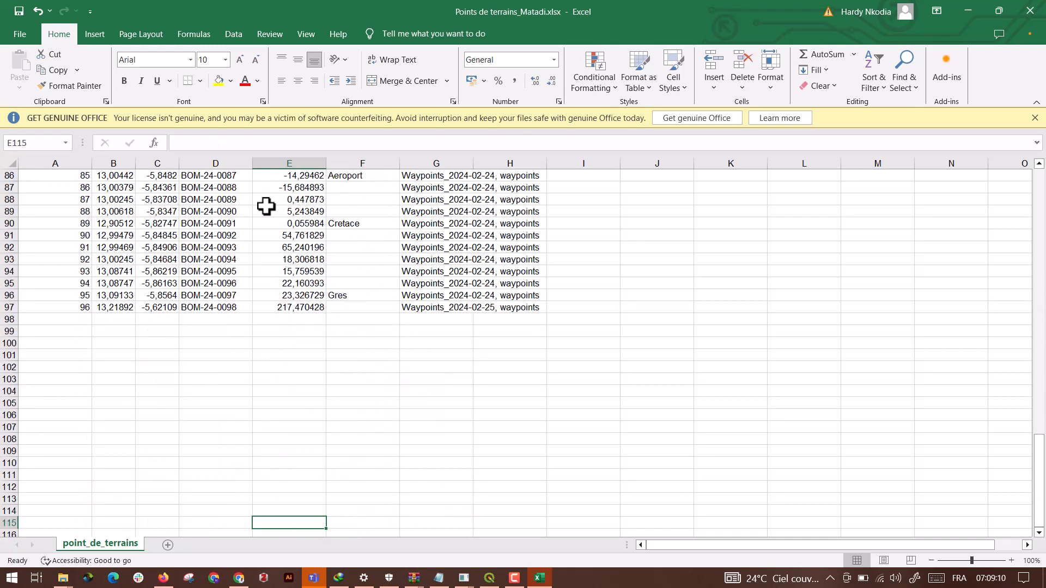
key("Up")
key("Up")
key("Up")
key("Up")
key("Up")
key("Up")
key("Up")
key("Up")
key("Up")
key("Up")
key("Up")
key("Up")
key("Up")
key("Up")
key("Up")
key("Up")
key("Up")
key("Up")
key("Up")
key("Up")
key("Up")
key("Up")
key("Up")
key("Up")
key("Up")
key("Up")
key("Up")
key("Up")
key("Up")
key("Up")
key("Up")
key("Up")
key("Up")
key("Up")
key("Up")
key("Up")
key("Up")
key("Up")
key("Up")
key("Up")
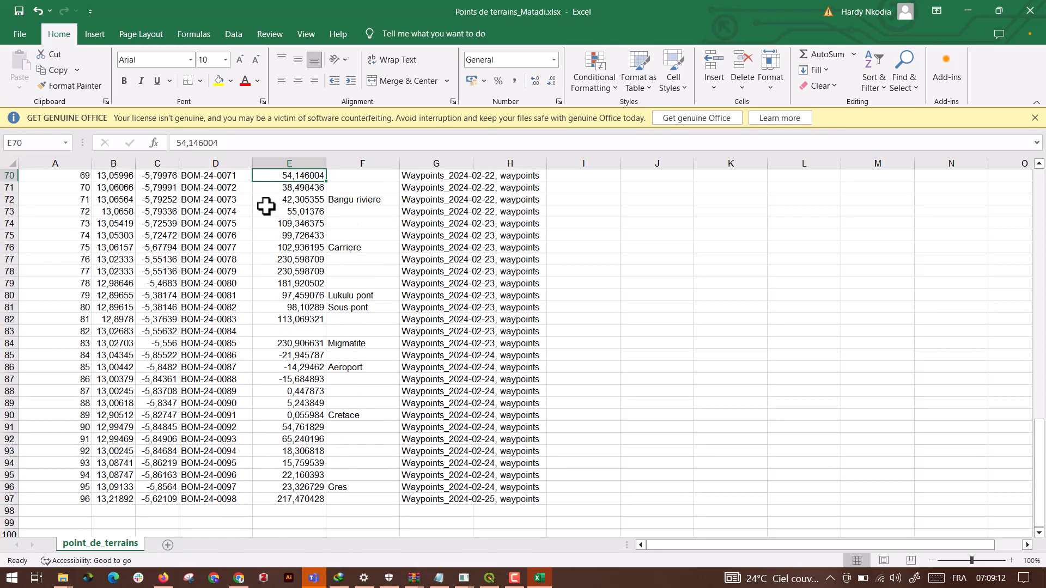
key("Up")
key("Up")
key("Up")
key("Up")
key("Up")
key("Up")
key("Up")
key("Up")
key("Up")
key("Up")
key("Up")
key("Up")
key("Up")
key("Up")
key("Up")
key("Up")
key("Up")
key("Up")
key("Up")
key("Up")
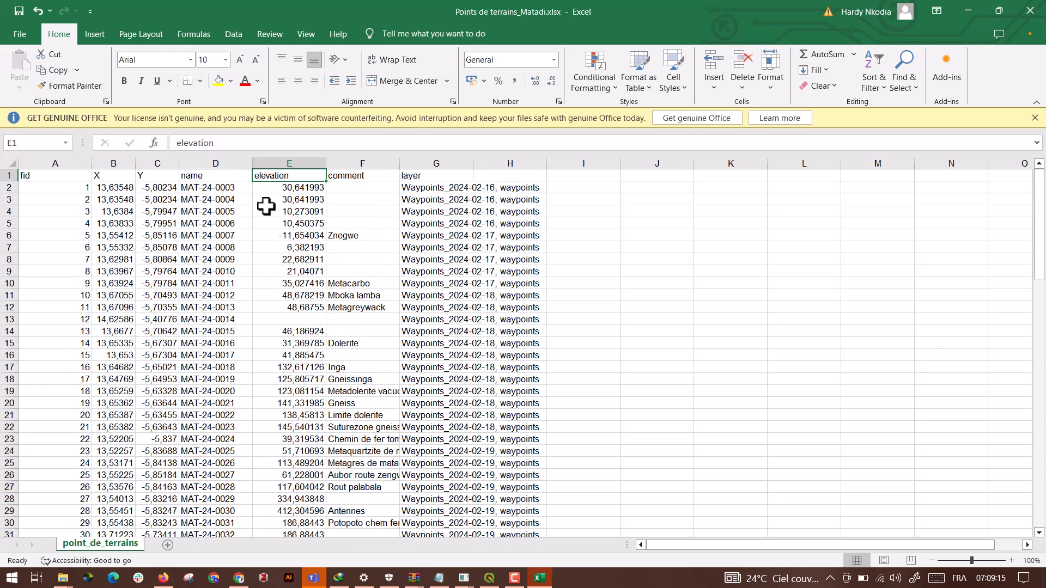
Fit the layer column's width to its contents and enter the header echantillon in H1
left_click(489, 175)
double_click(474, 163)
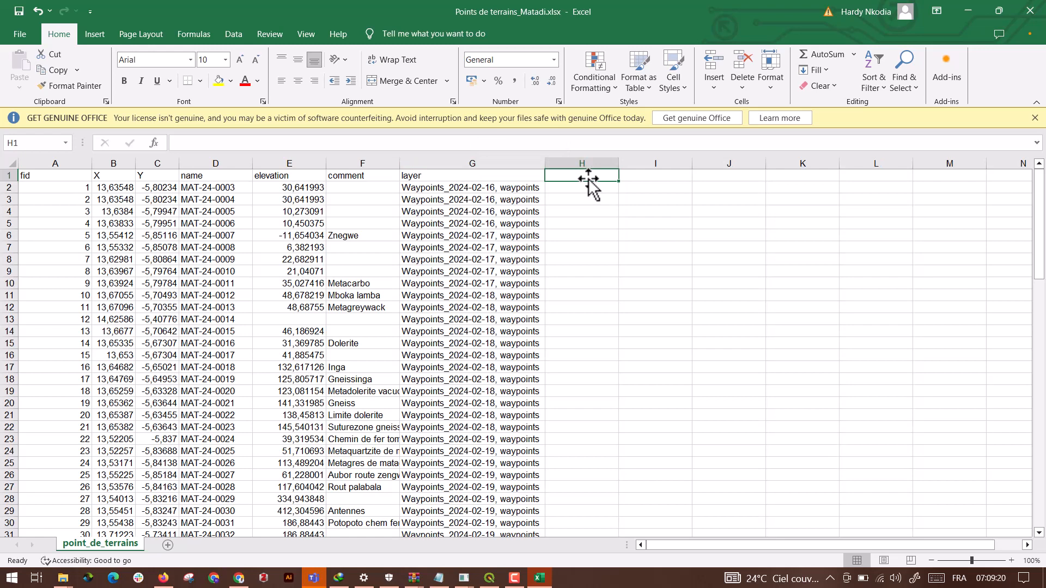
type("echantillon")
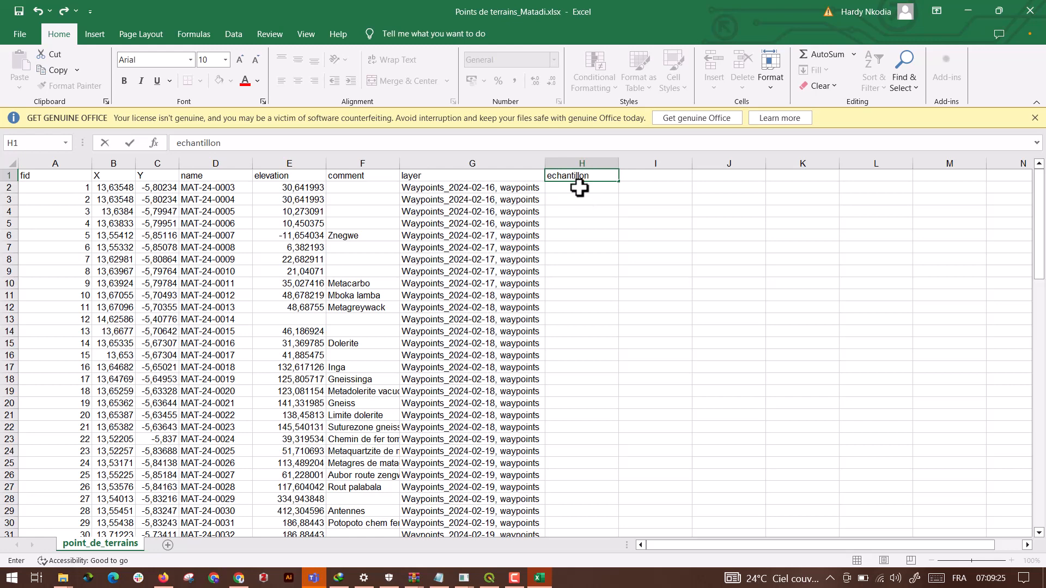
key("Return")
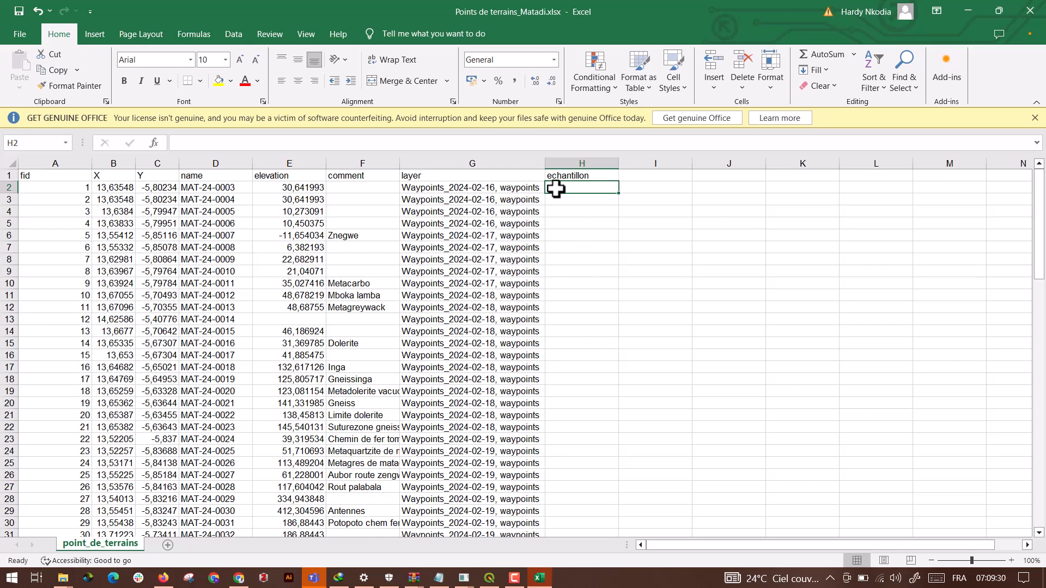
Move the echantillon column to between the elevation and comment columns
mouse_move(573, 161)
left_mouse_down()
mouse_move(551, 164)
mouse_move(568, 162)
left_mouse_up()
right_click(567, 161)
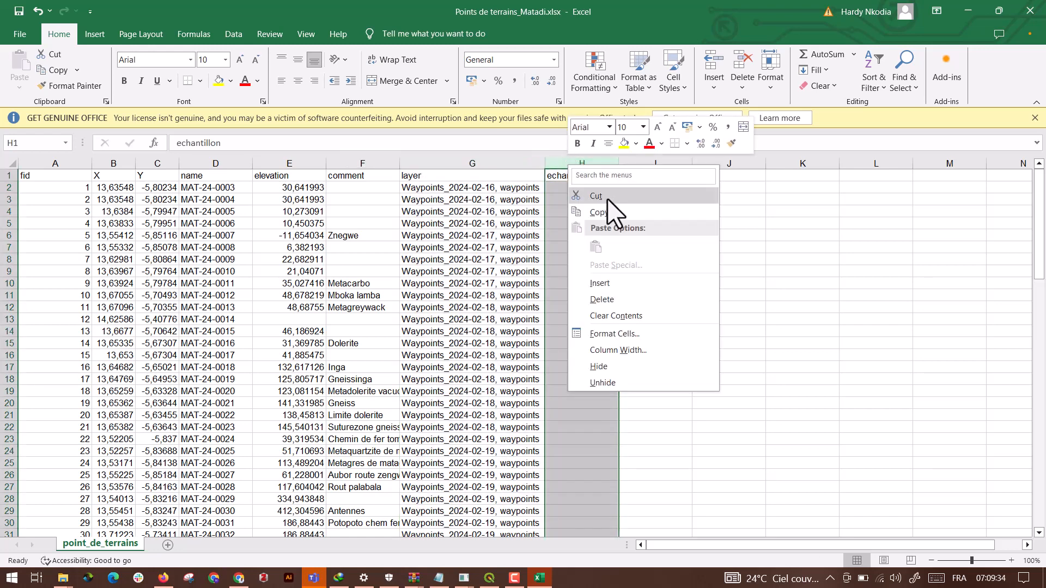
left_click(610, 201)
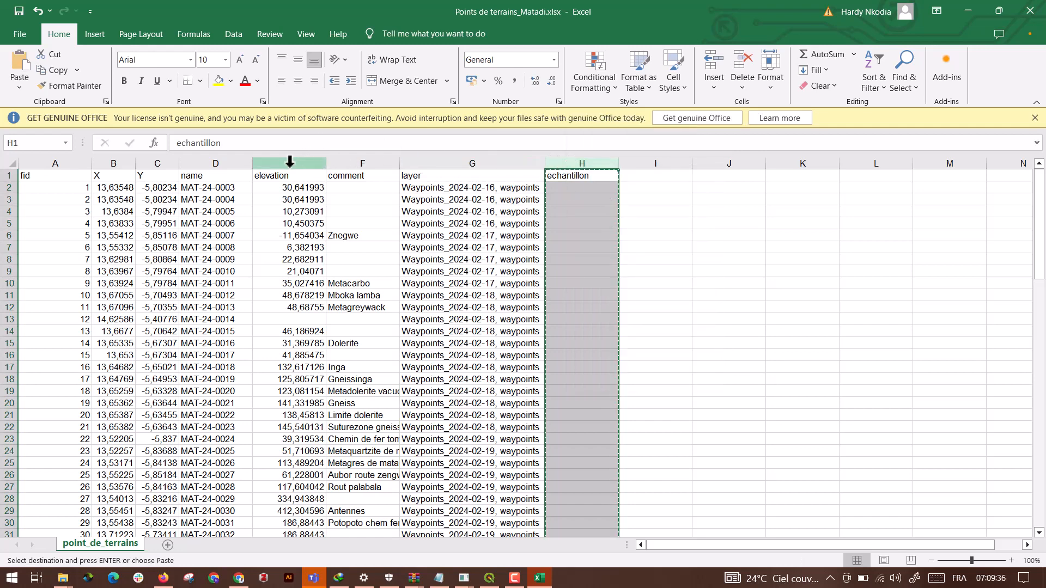
left_click(386, 158)
right_click(386, 158)
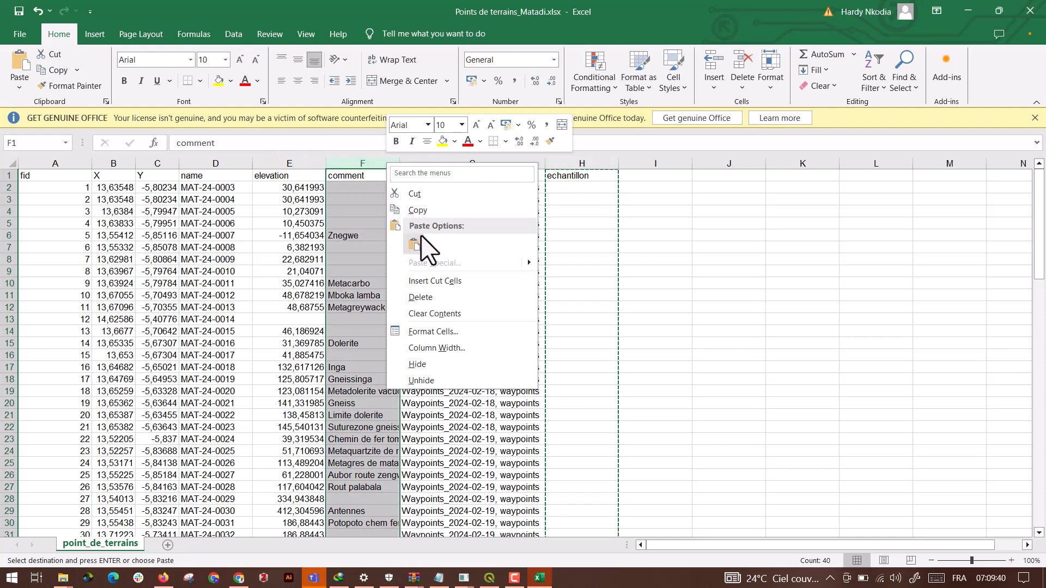
left_click(420, 281)
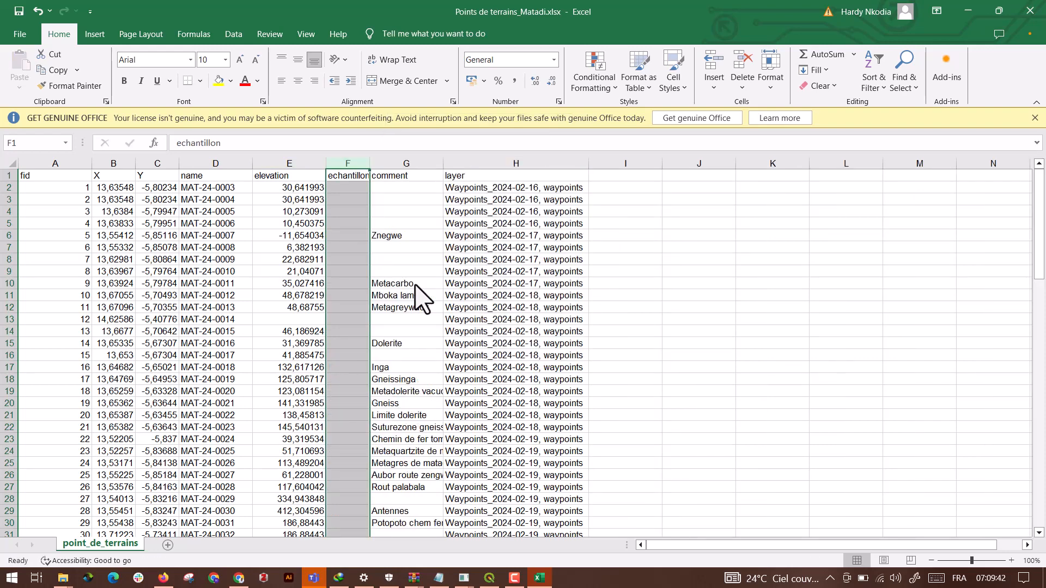
left_click(470, 297)
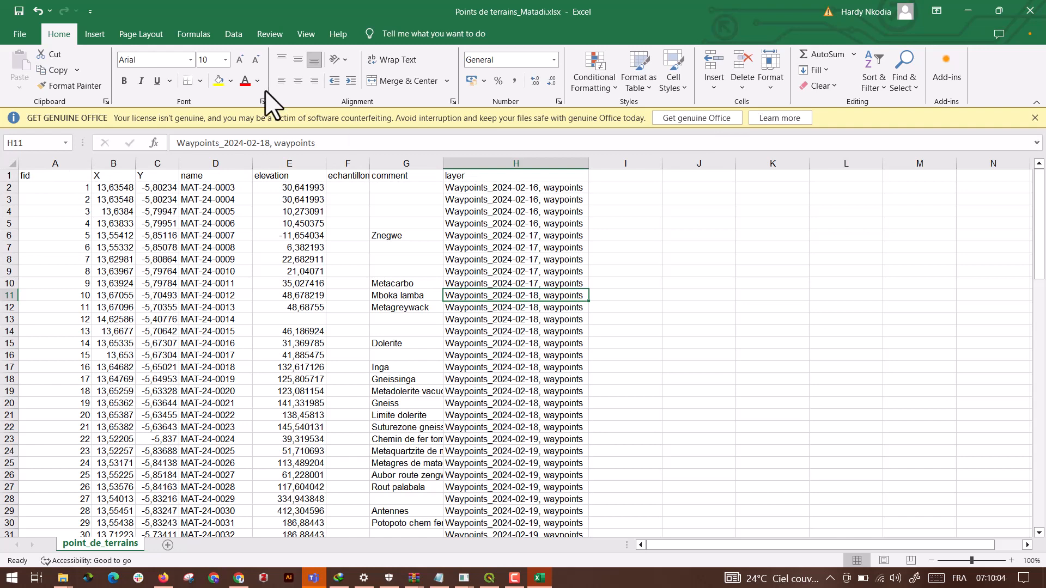
Start saving a copy of the workbook, create a folder named CSV beside the XLX folder, and open it as the destination
left_click(19, 35)
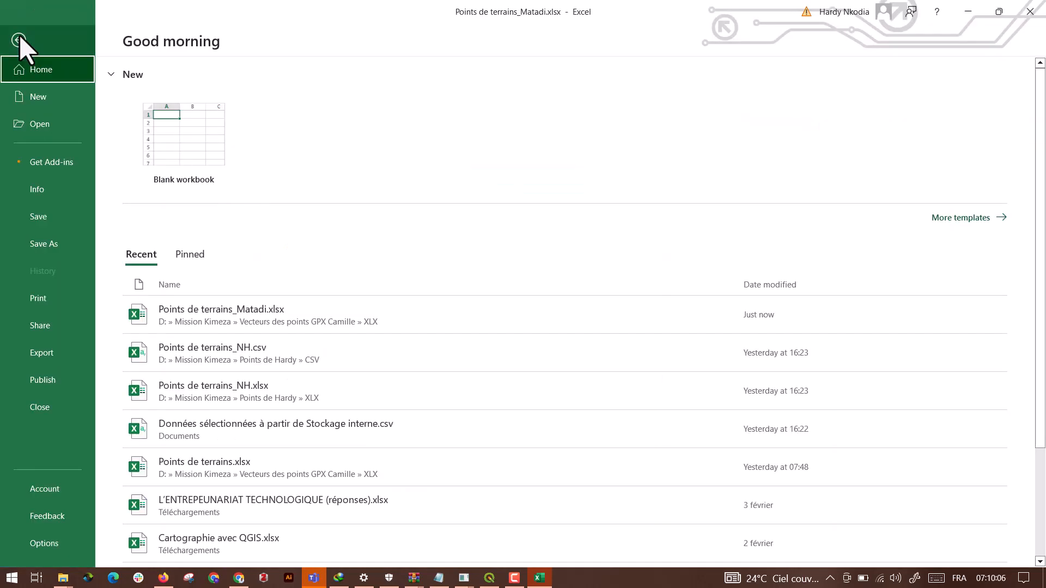
left_click(50, 240)
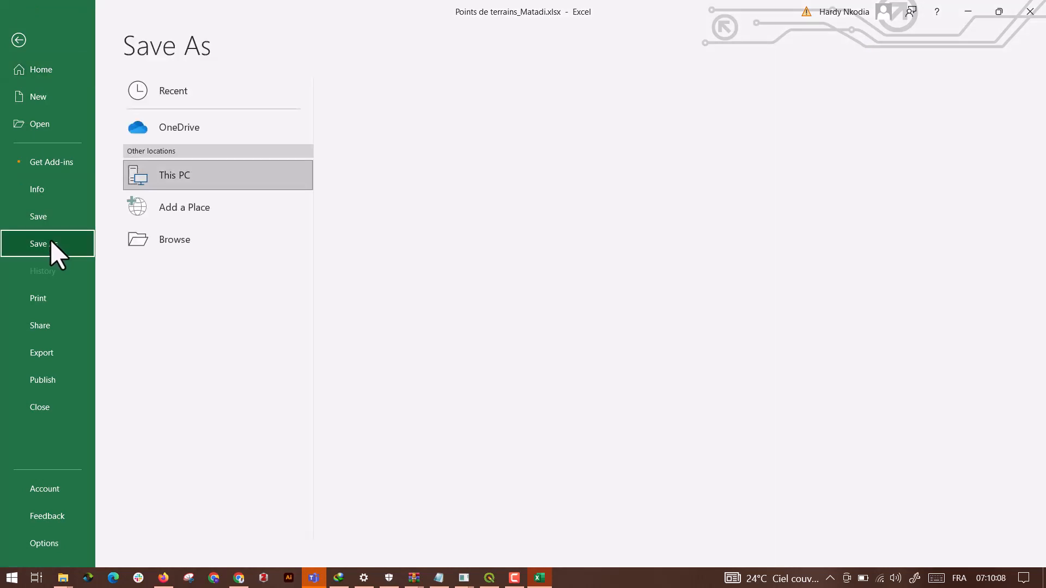
left_click(175, 244)
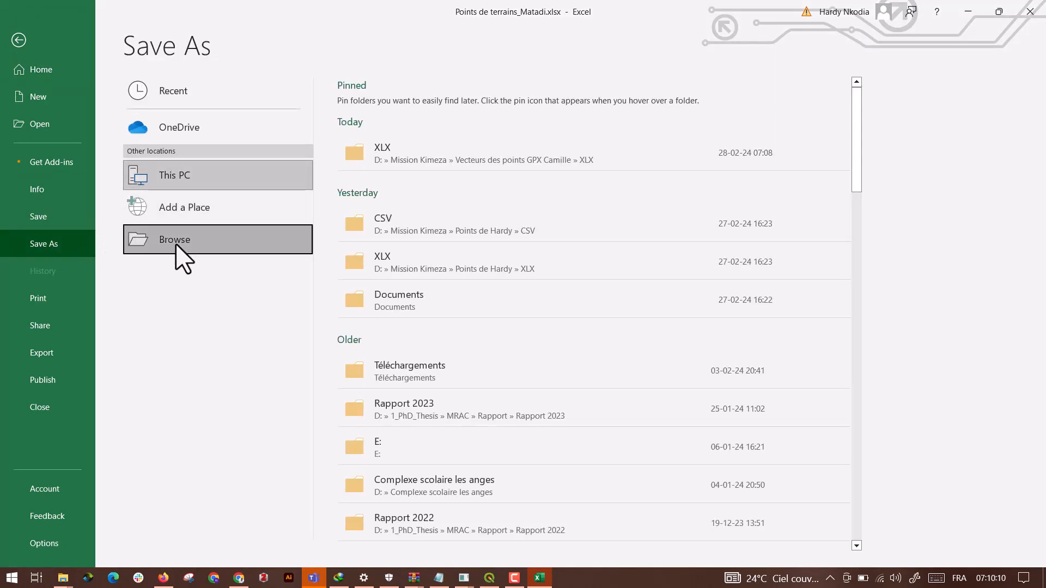
left_click(388, 158)
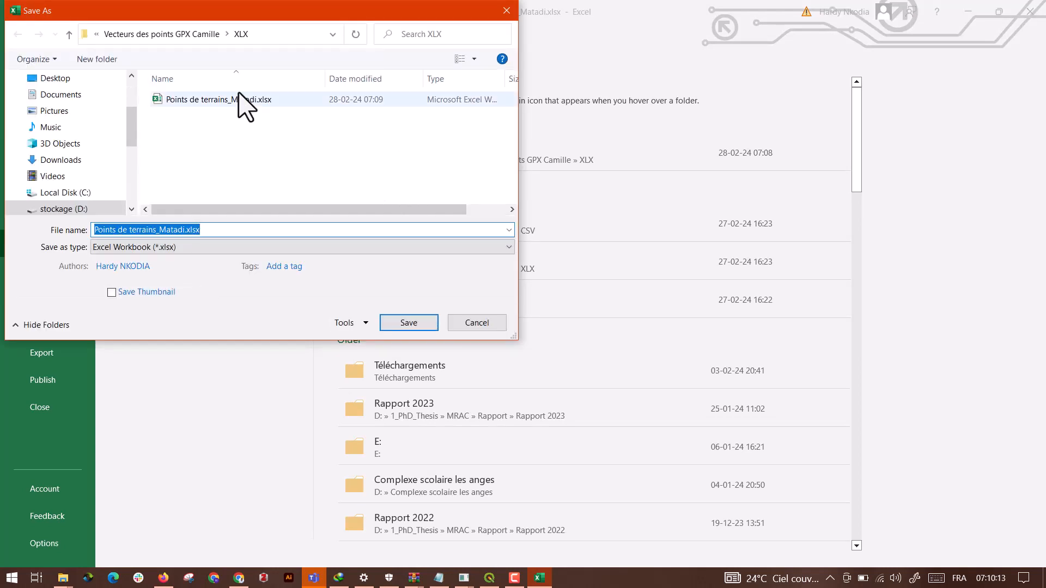
left_click(157, 36)
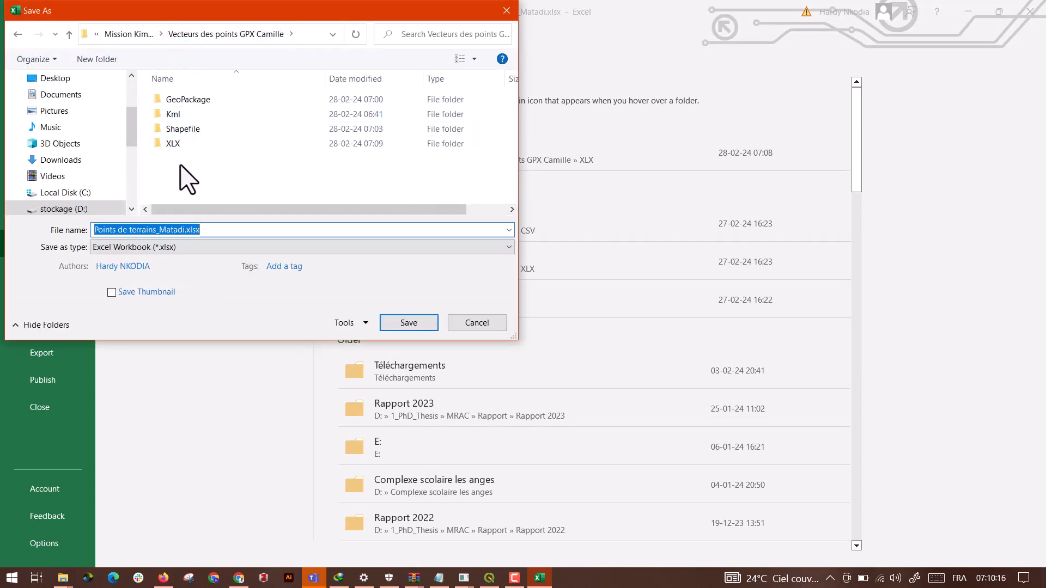
left_click(108, 59)
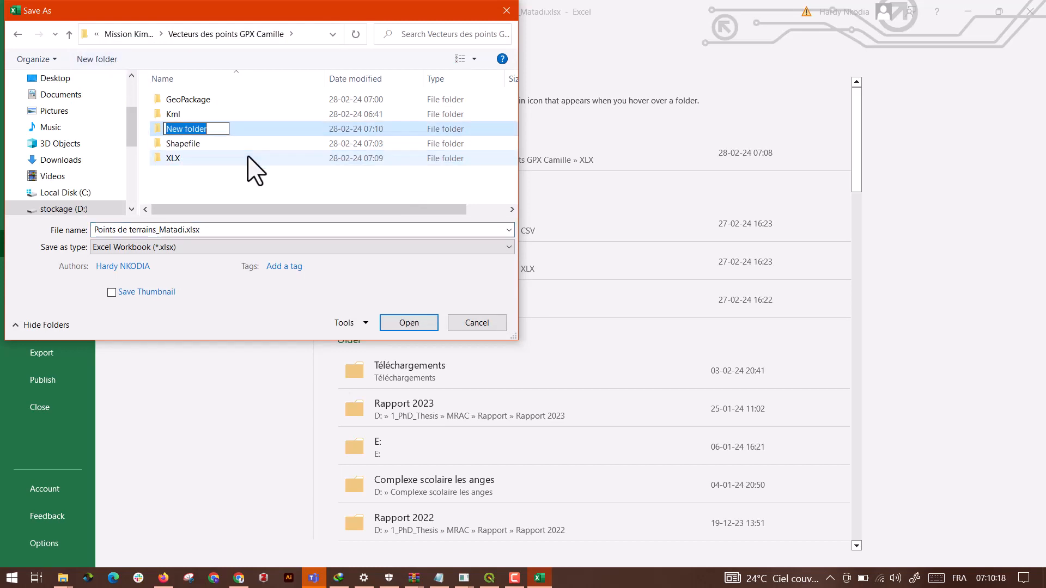
type("CSV")
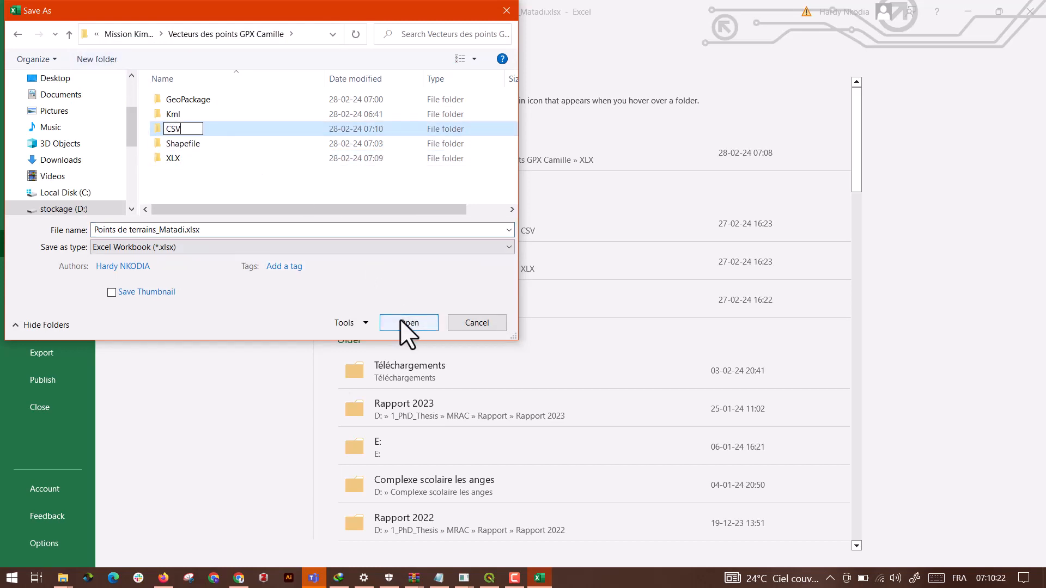
left_click(273, 187)
double_click(204, 100)
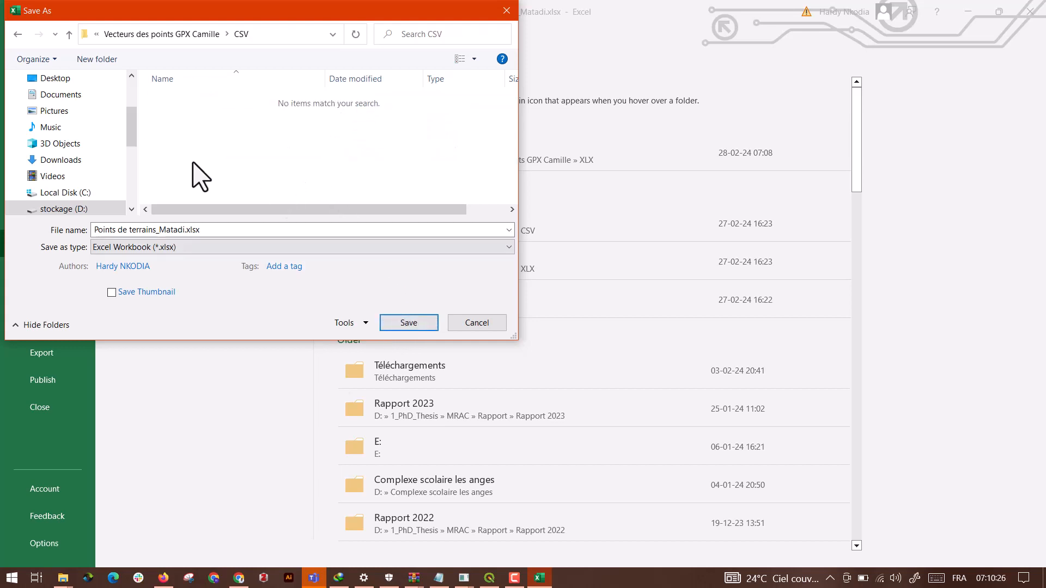
Save the table as Points de terrains_Matadi in CSV UTF-8 (Comma delimited) format, keeping that format
double_click(203, 231)
left_click(204, 231)
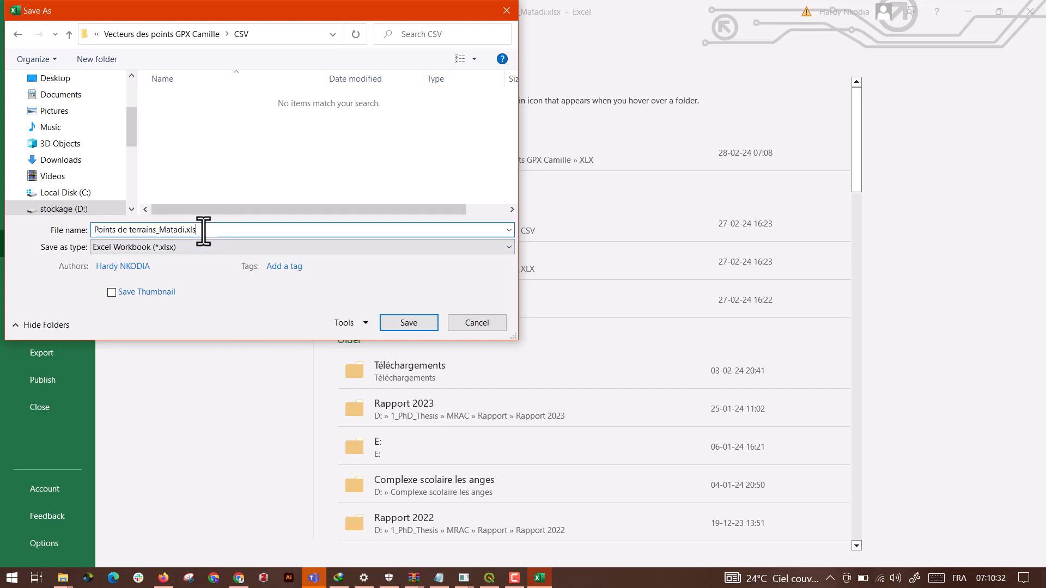
key("BackSpace")
key("BackSpace")
key("BackSpace")
key("BackSpace")
key("BackSpace")
left_click(204, 246)
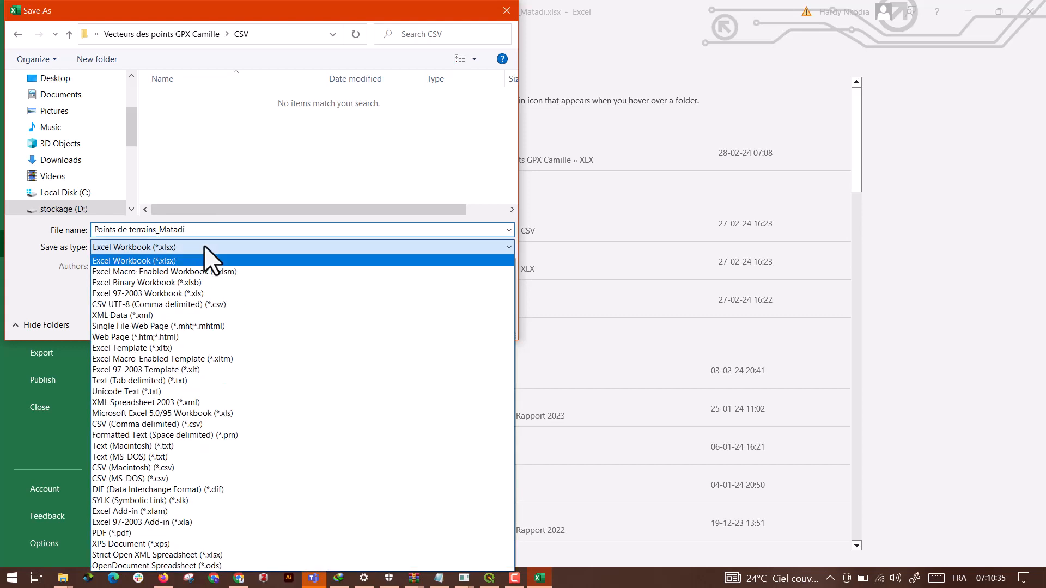
left_click(147, 303)
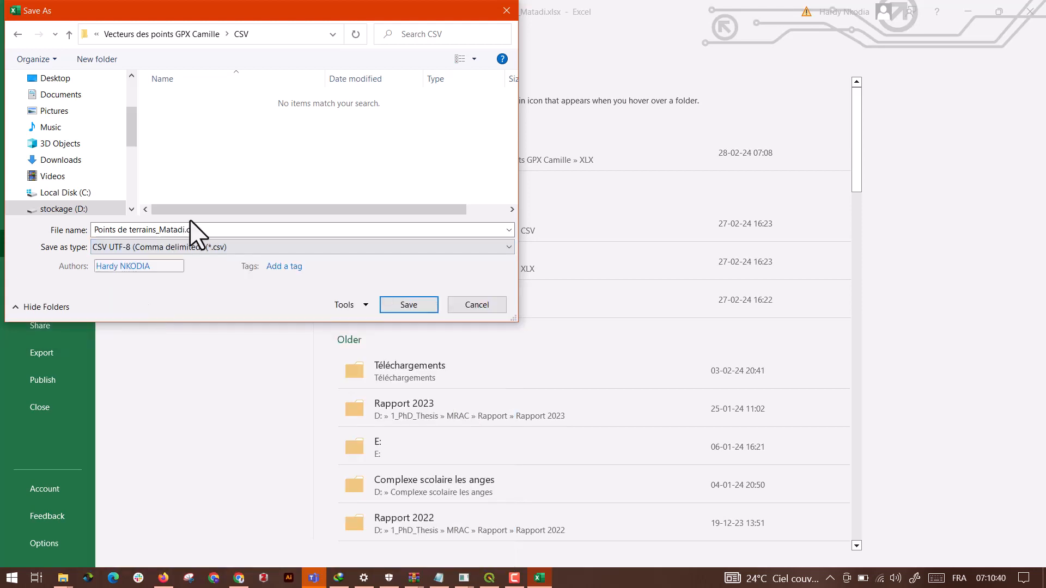
left_click(403, 305)
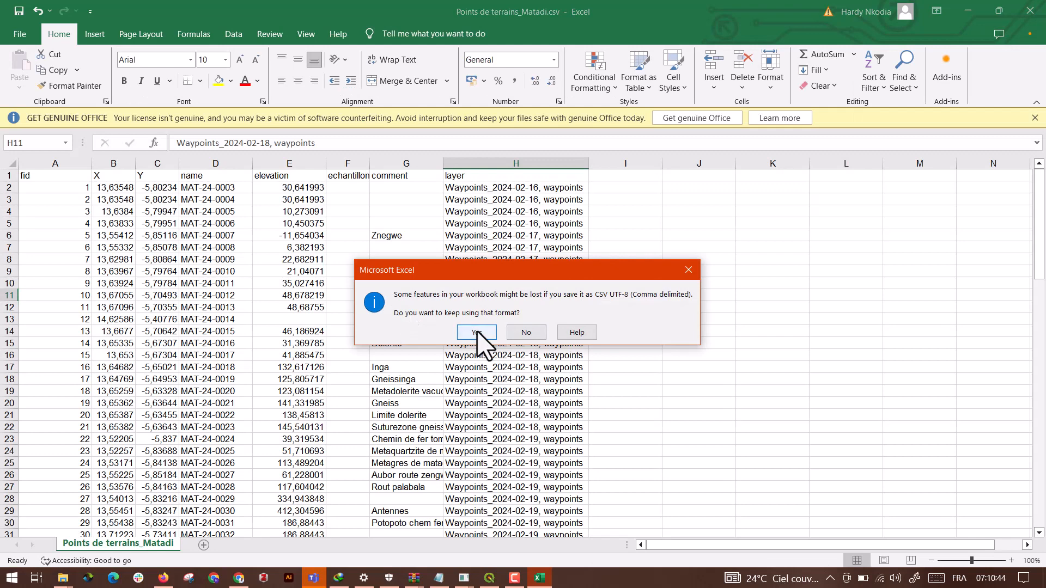
left_click(477, 333)
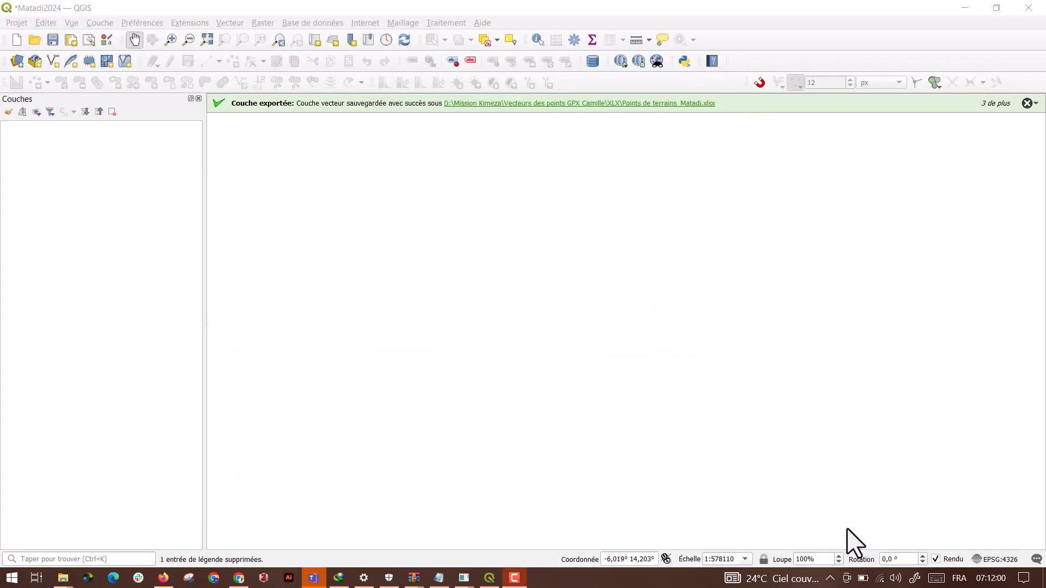
In QGIS, start adding a delimited text layer and load Points de terrains_Matadi.csv from the CSV folder as its source
left_click(18, 24)
mouse_move(142, 22)
mouse_move(104, 27)
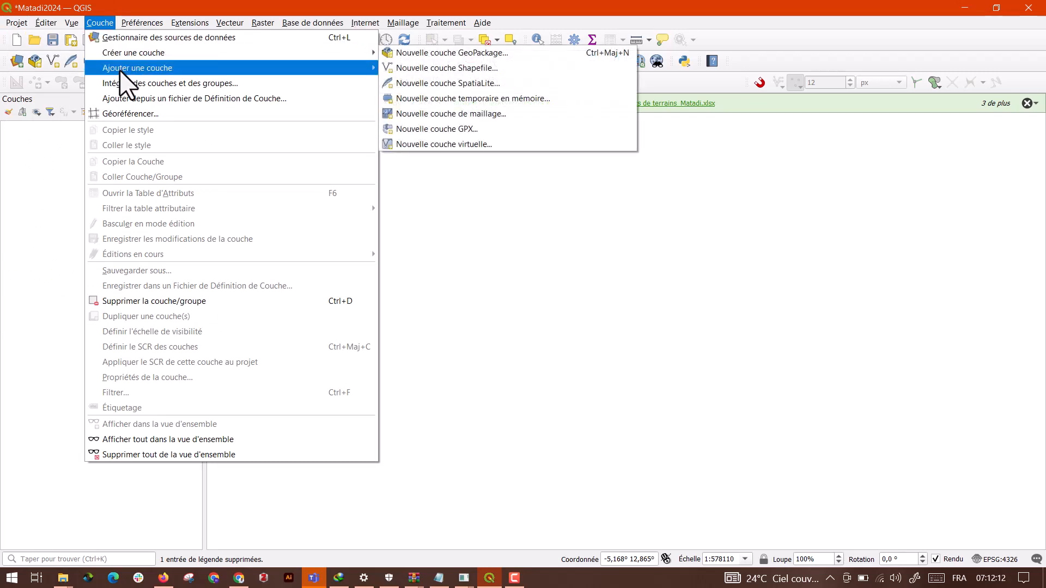
mouse_move(270, 70)
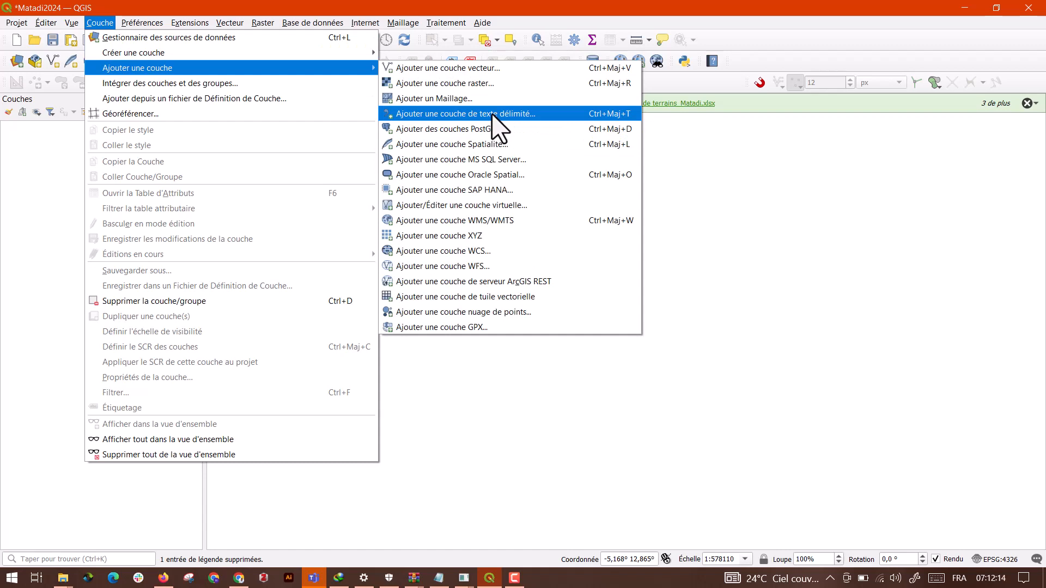
left_click(402, 112)
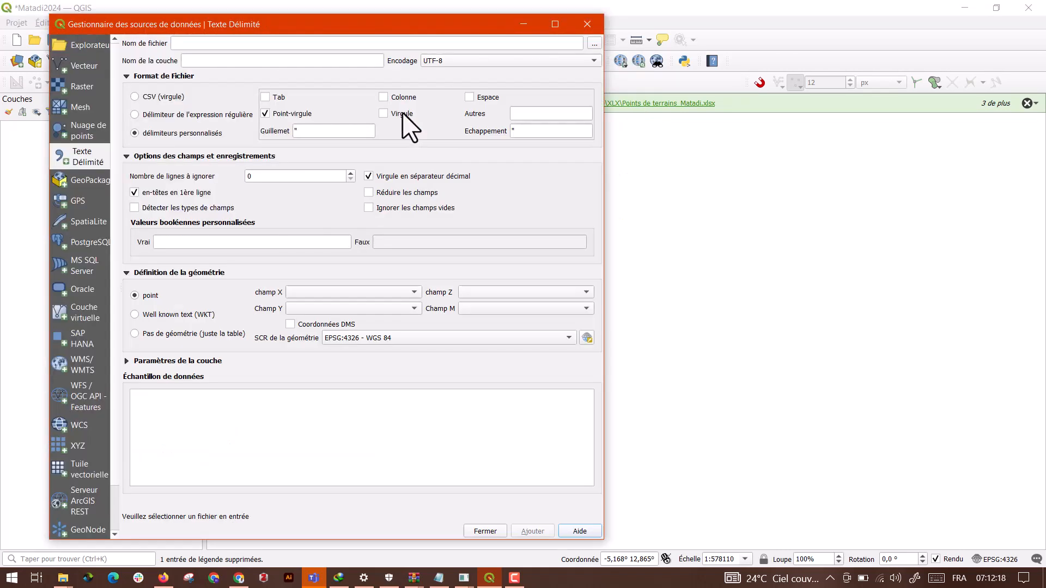
left_click(594, 43)
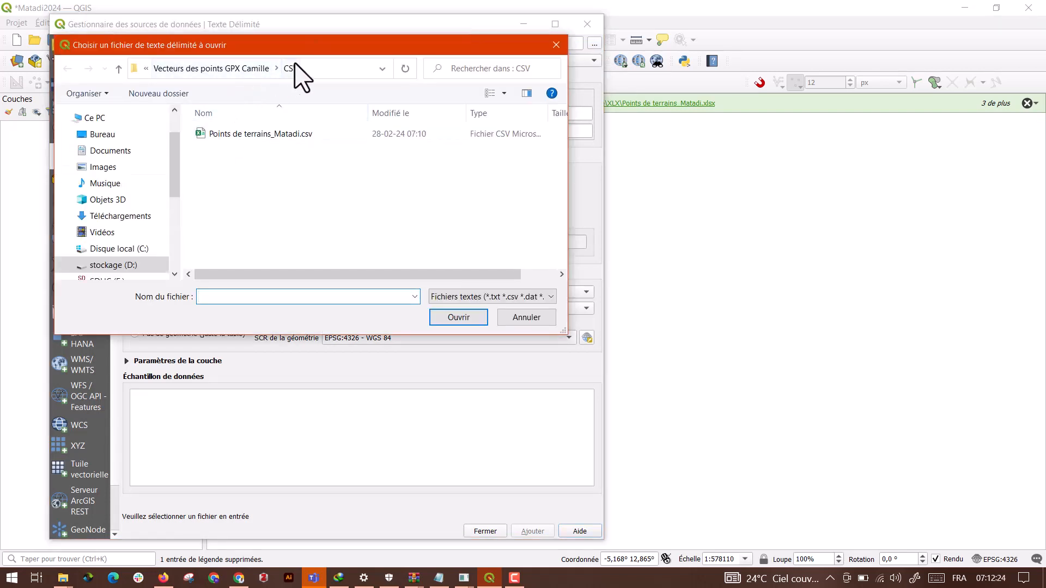
left_click(260, 133)
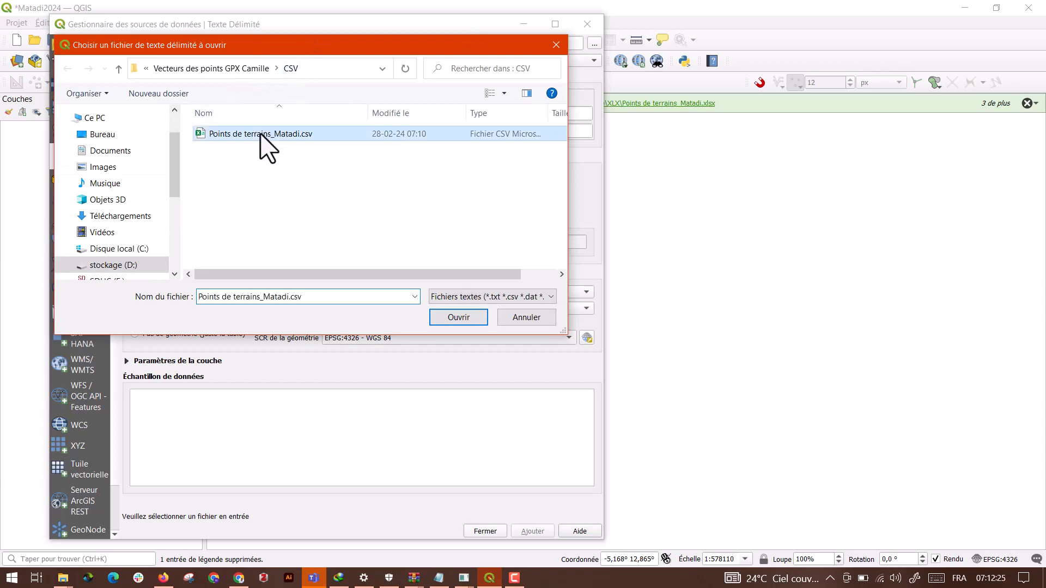
left_click(449, 319)
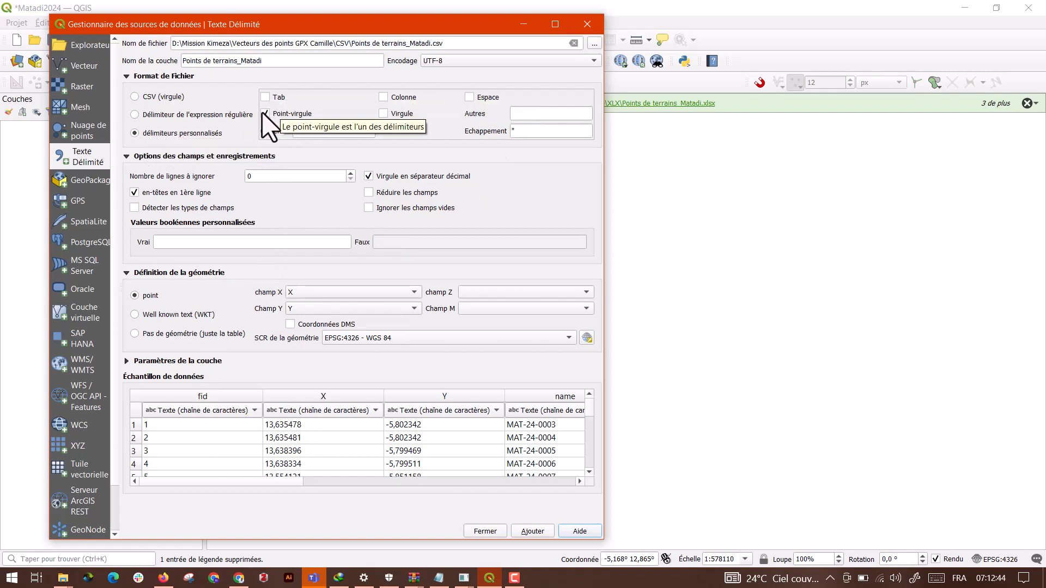
Choose X and Y as the point coordinate fields, check the sample data, add the layer and close the data source manager
left_click(129, 156)
left_click(129, 156)
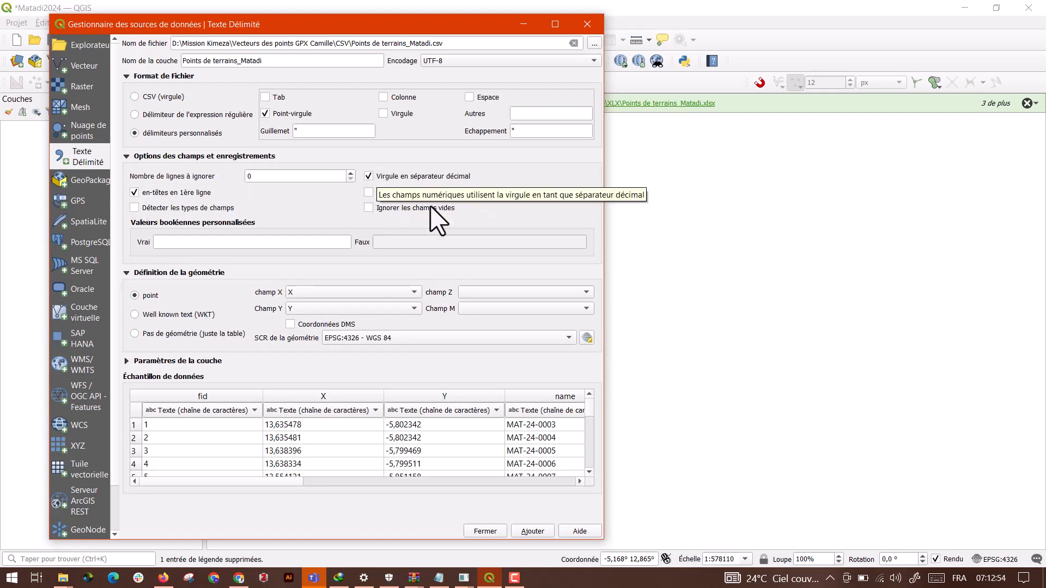
left_click(322, 295)
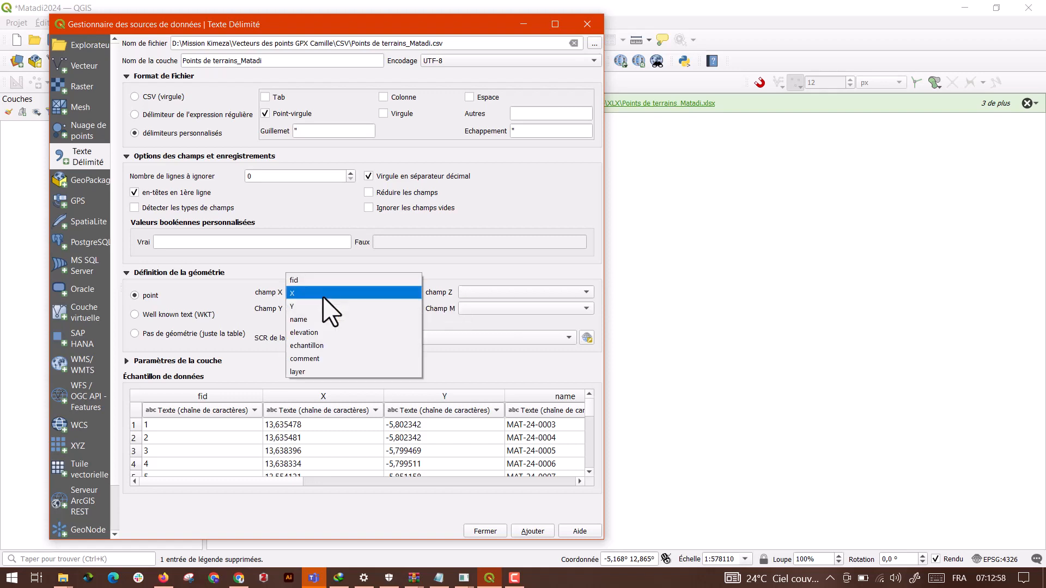
left_click(323, 296)
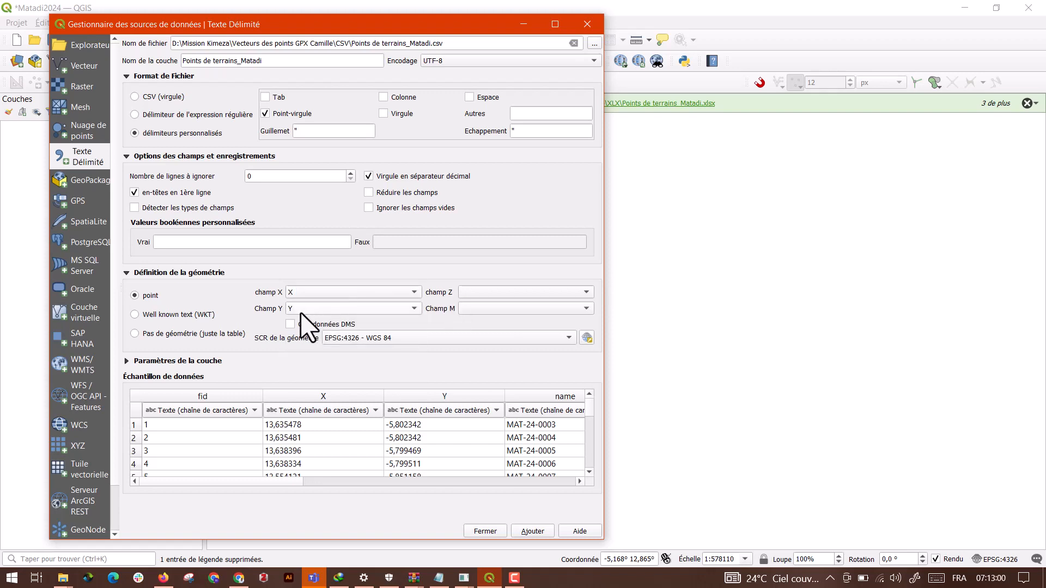
left_click(300, 312)
left_click(299, 310)
scroll(589, 419, "down", 5)
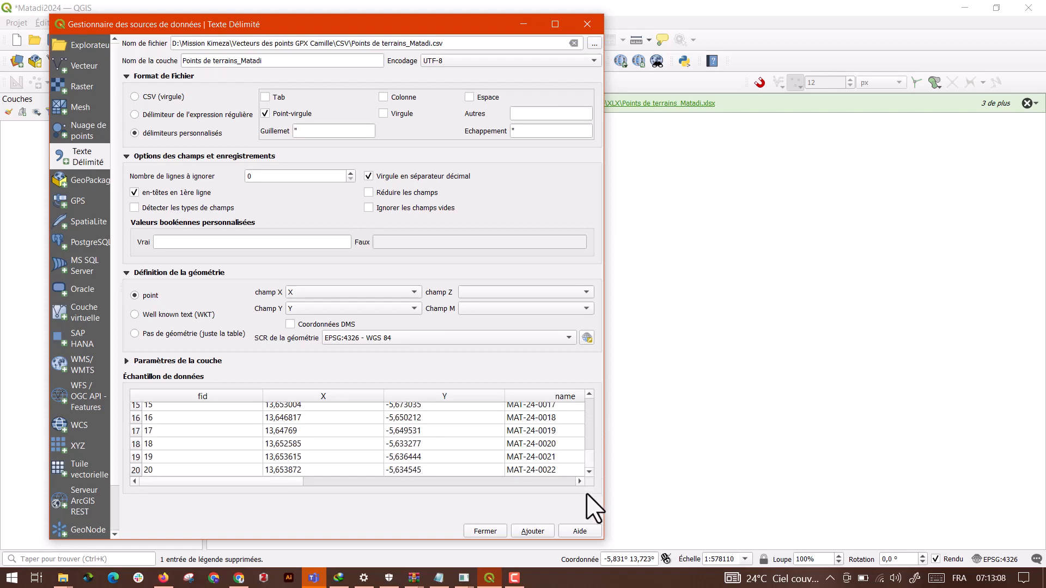
left_click(531, 531)
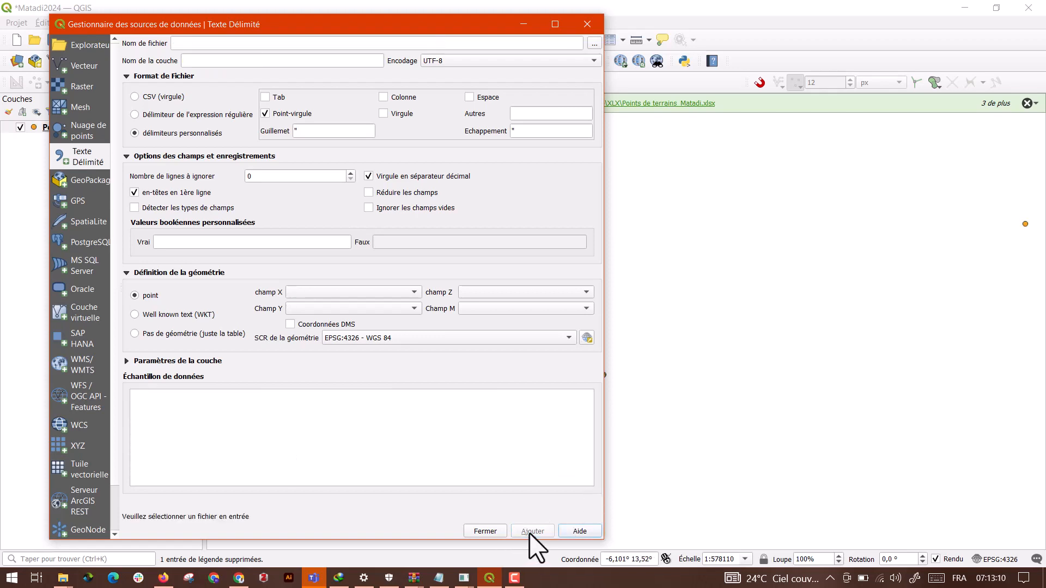
left_click(587, 22)
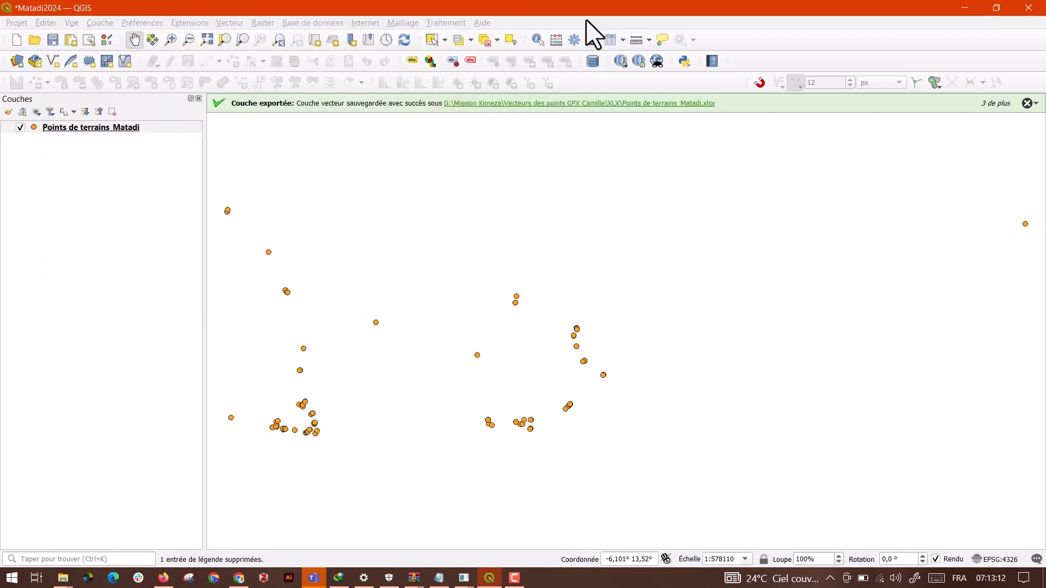
Zoom to the Points de terrains_Matadi layer and shift the map to view its points
right_click(125, 129)
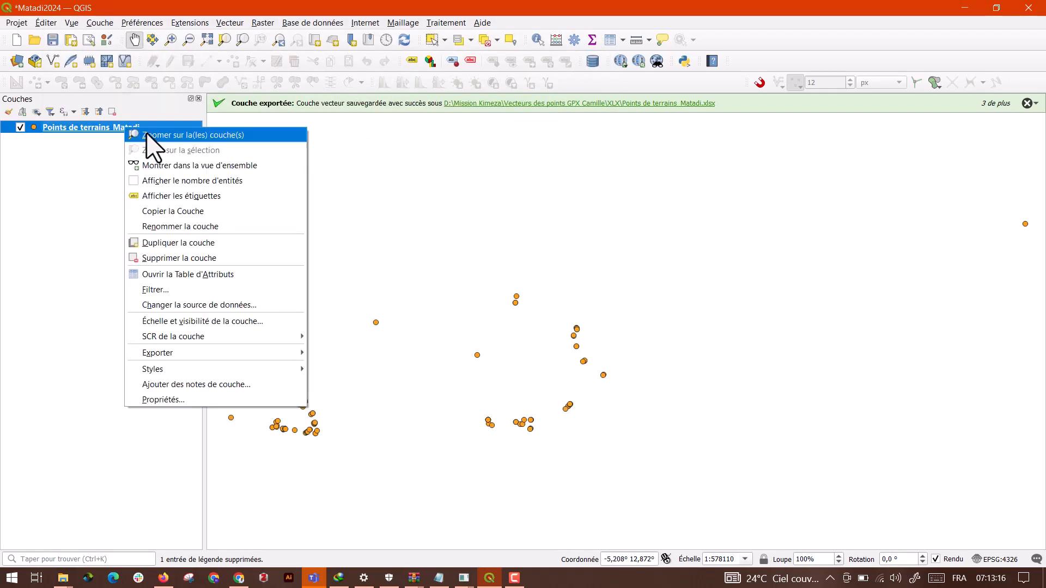
left_click(146, 135)
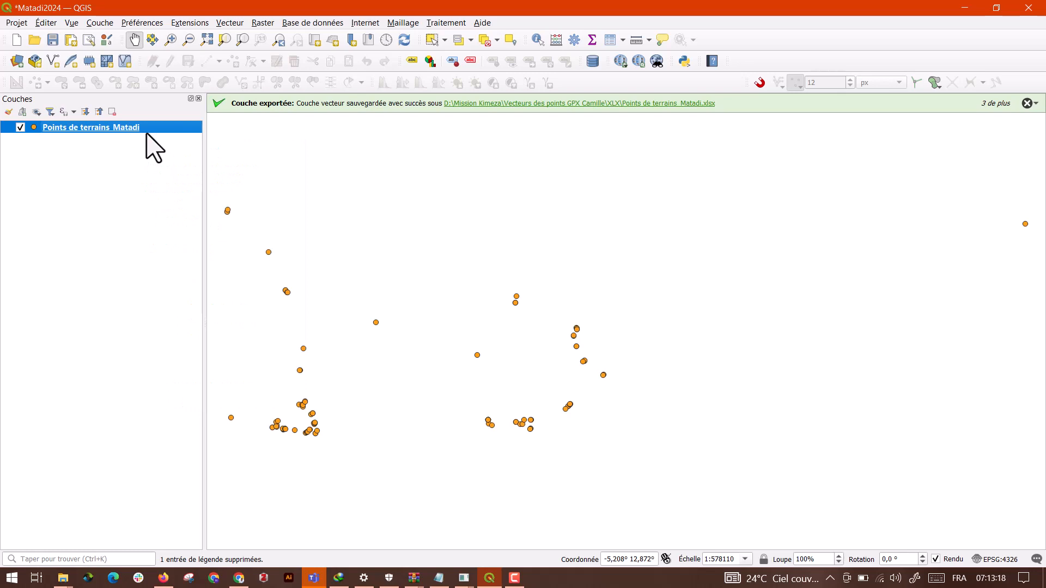
left_click_drag(436, 388, 544, 395)
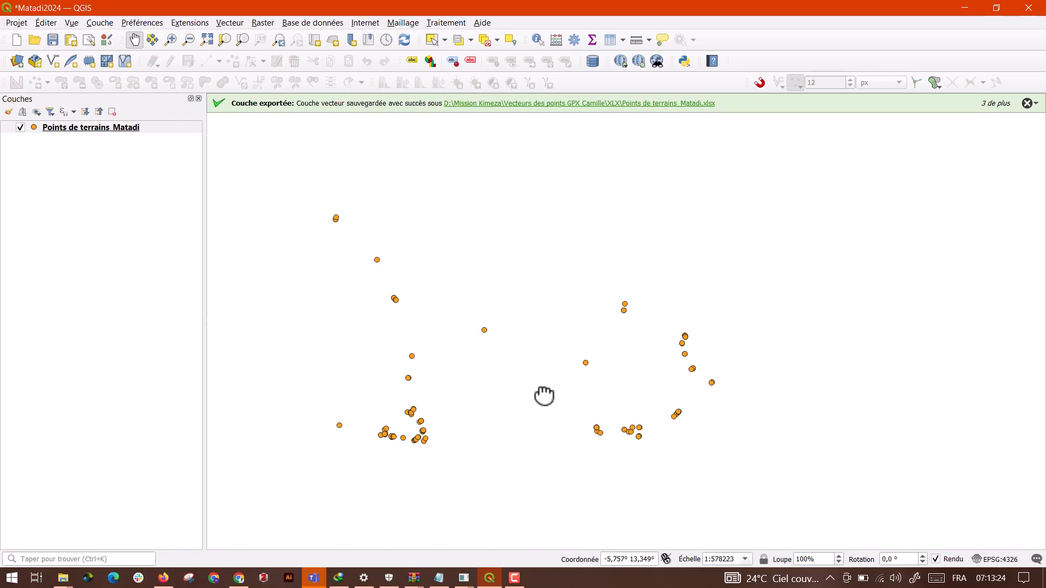
Remove the Points de terrains_Matadi layer from the project
left_click(121, 127)
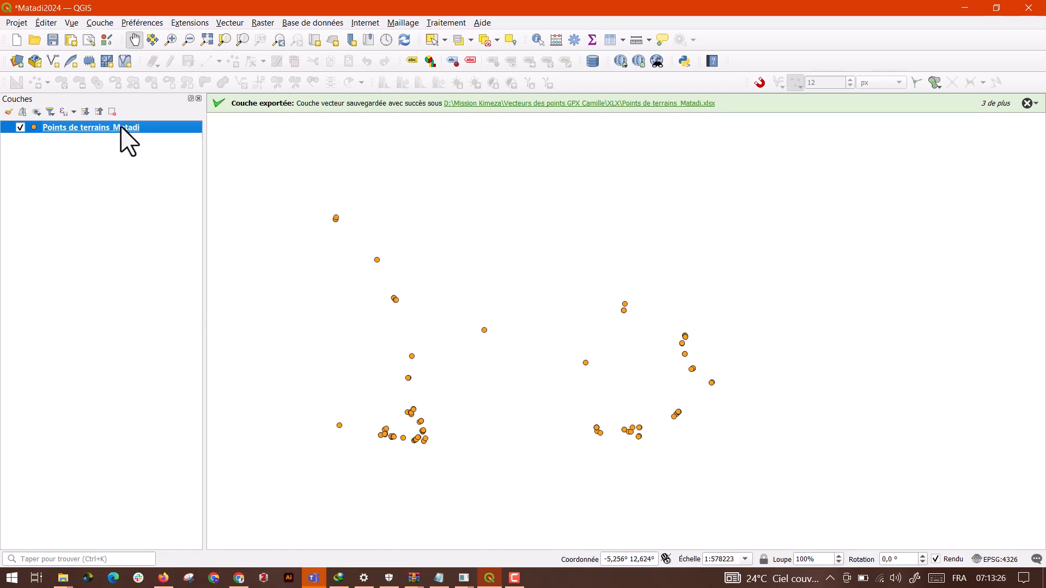
right_click(108, 129)
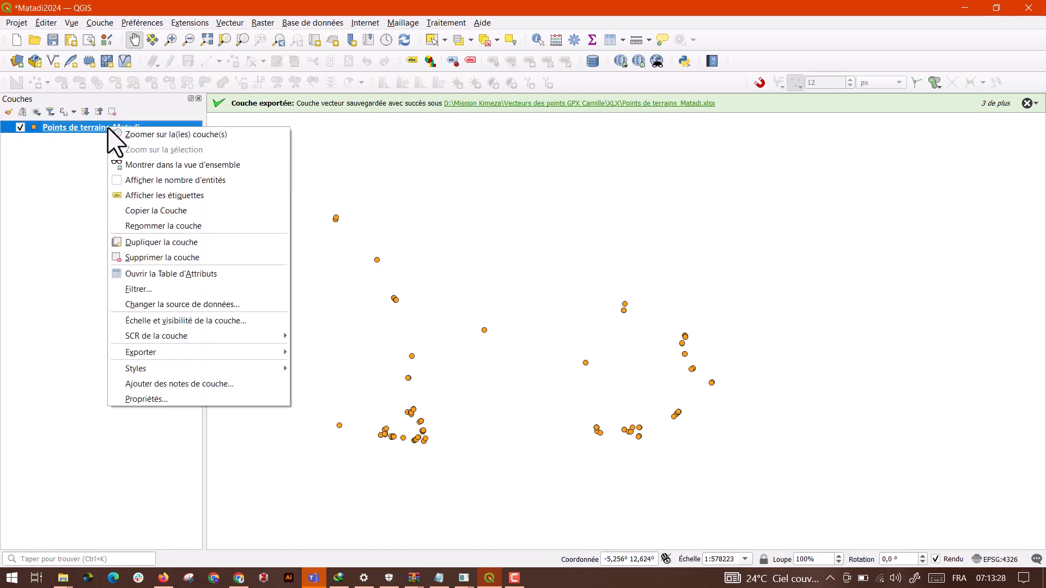
left_click(148, 257)
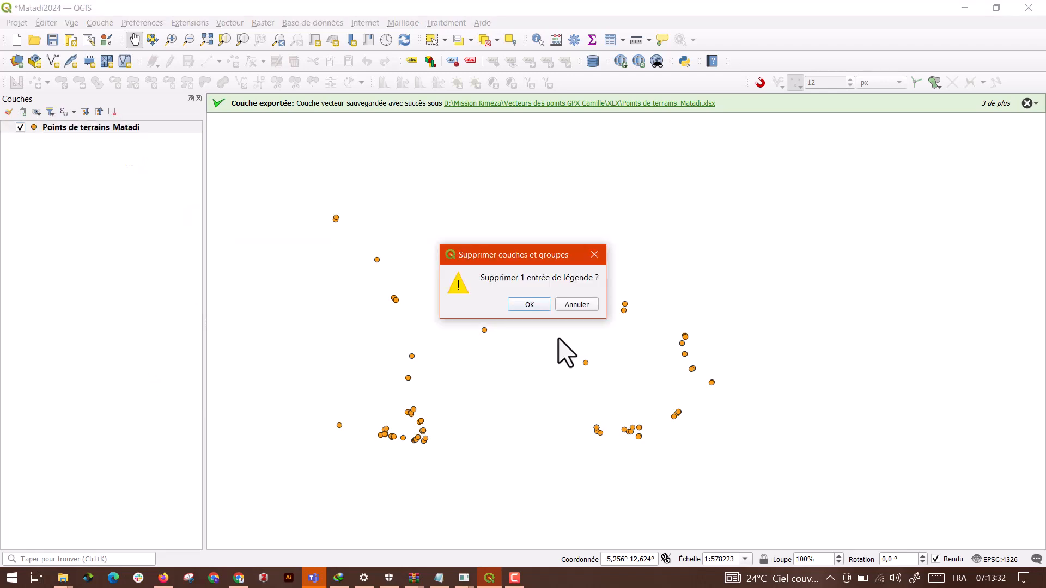
left_click(530, 305)
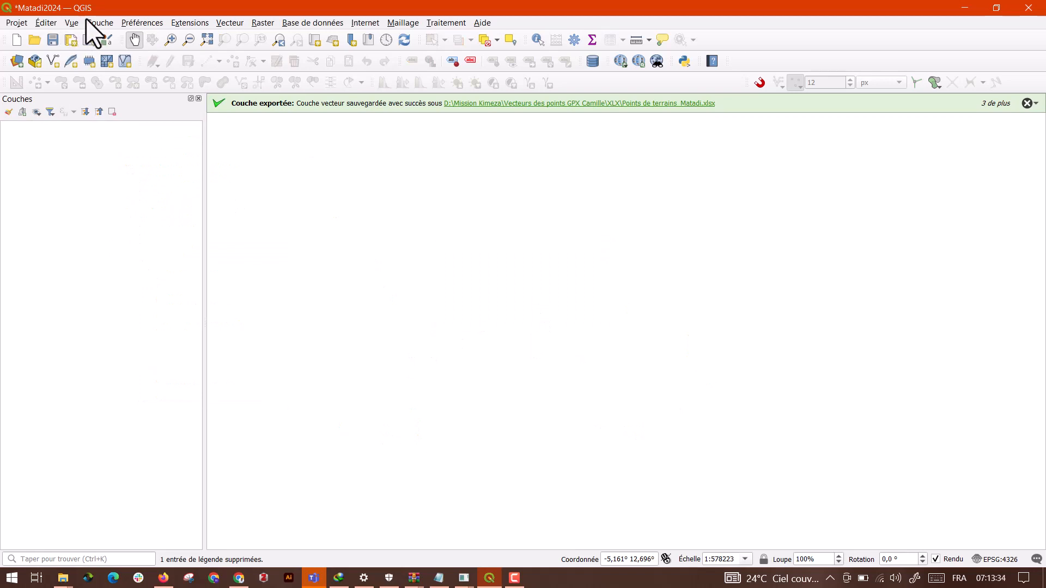
Add Points de terrains_Matadi.shp from the Shapefile folder as a vector layer and close the data source manager
left_click(100, 23)
mouse_move(119, 70)
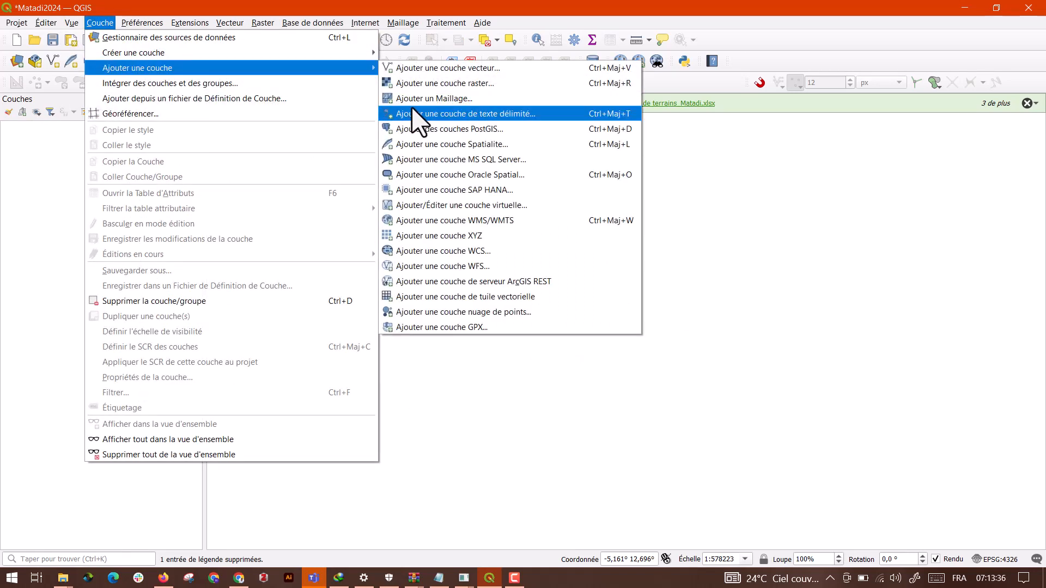
left_click(483, 69)
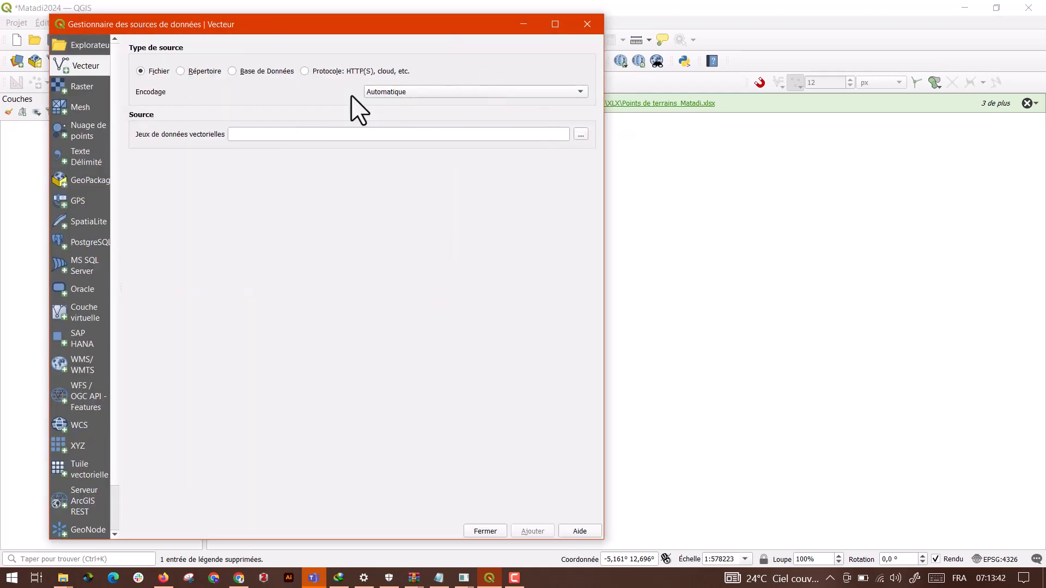
left_click(581, 134)
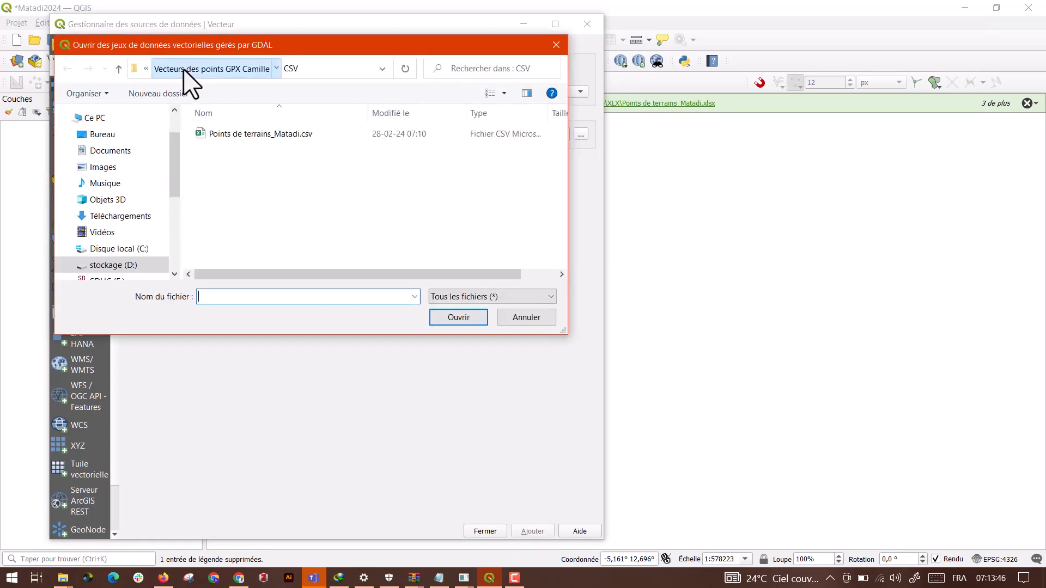
left_click(185, 69)
double_click(233, 176)
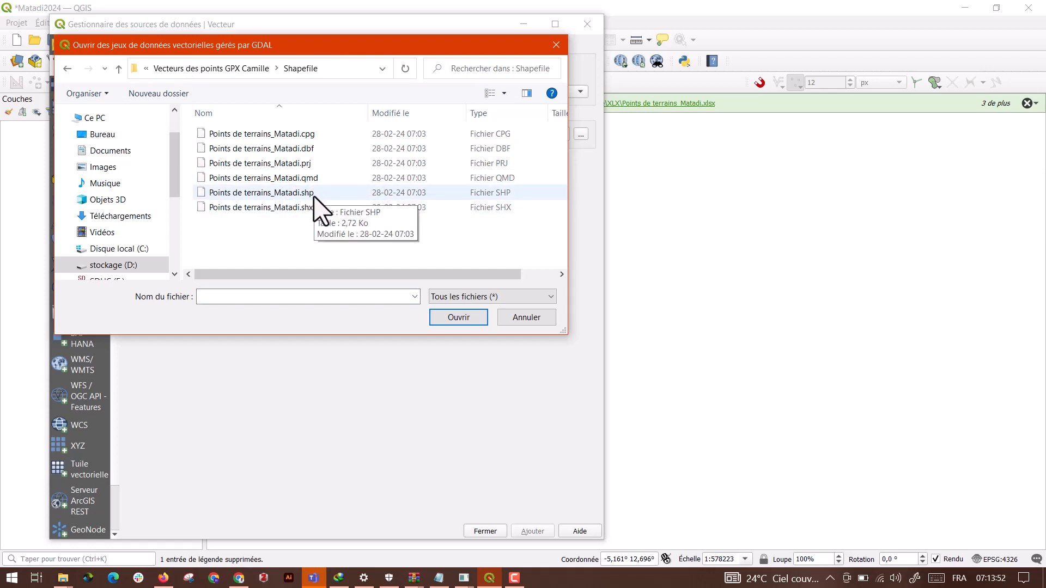
left_click(313, 195)
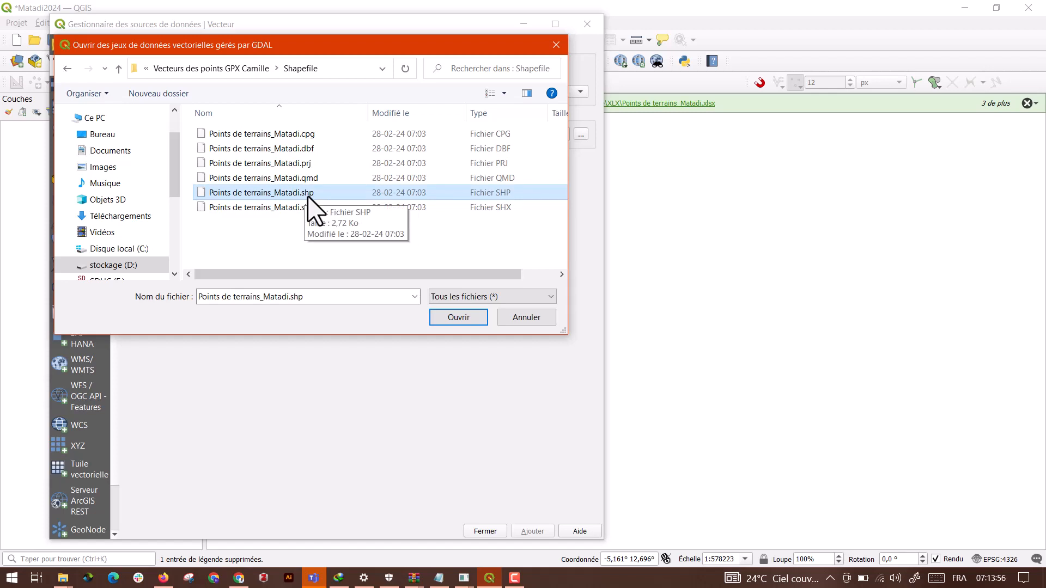
left_click(463, 316)
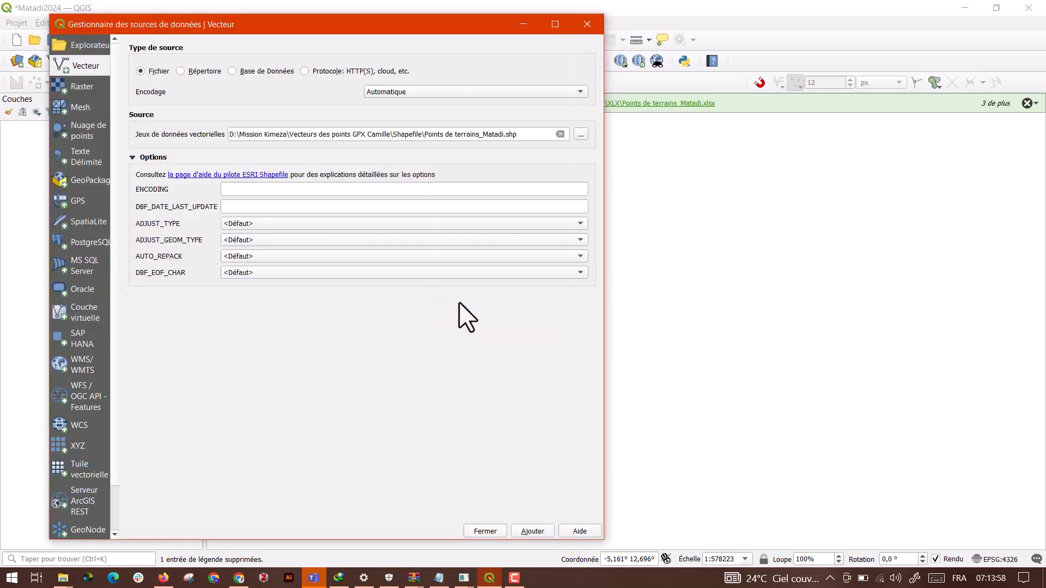
left_click(534, 533)
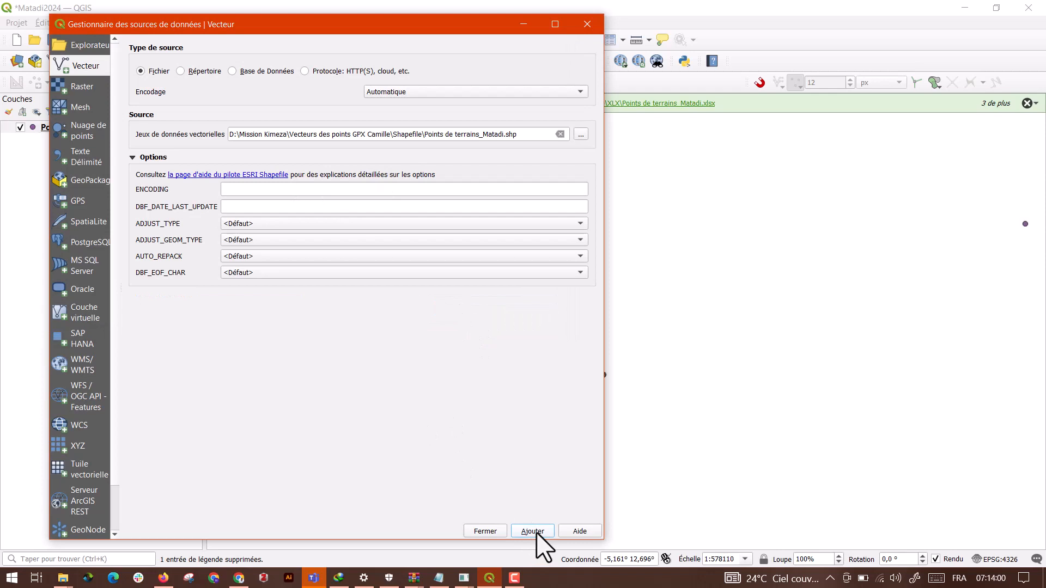
left_click(588, 23)
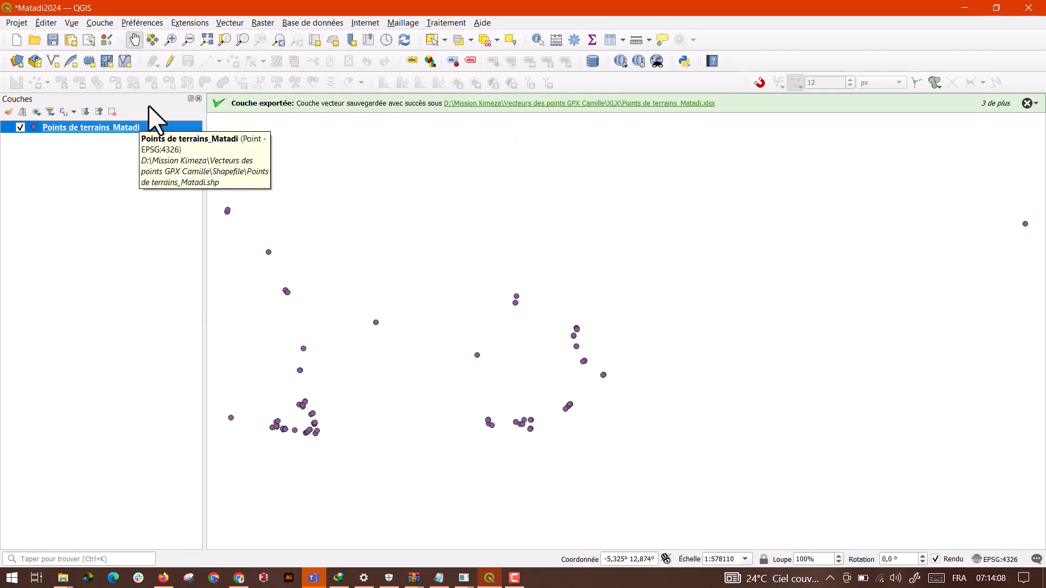
Open the attribute table of the Points de terrains_Matadi layer and end its edit session, saving the modifications
left_click(170, 58)
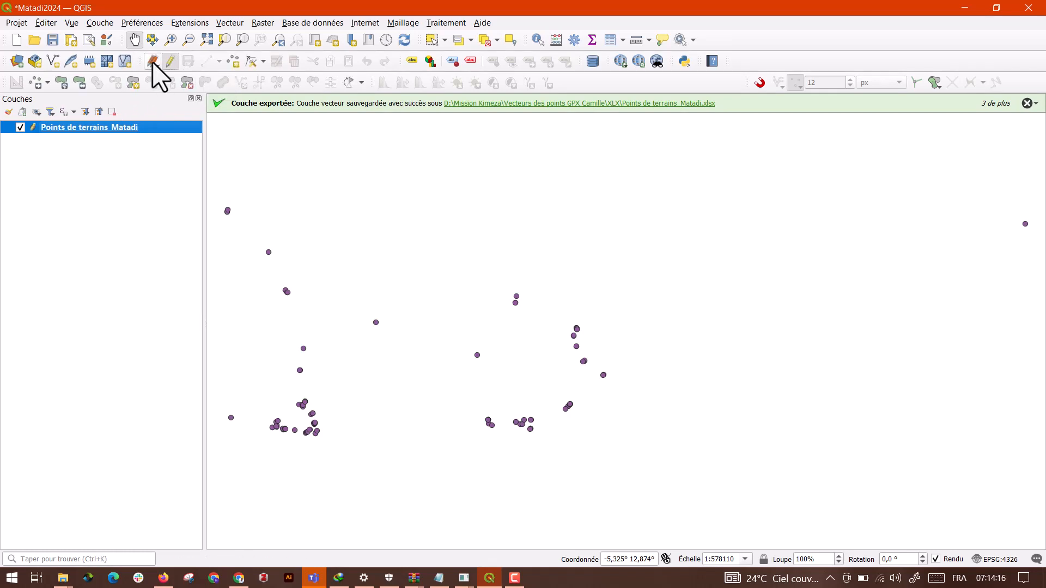
left_click(172, 60)
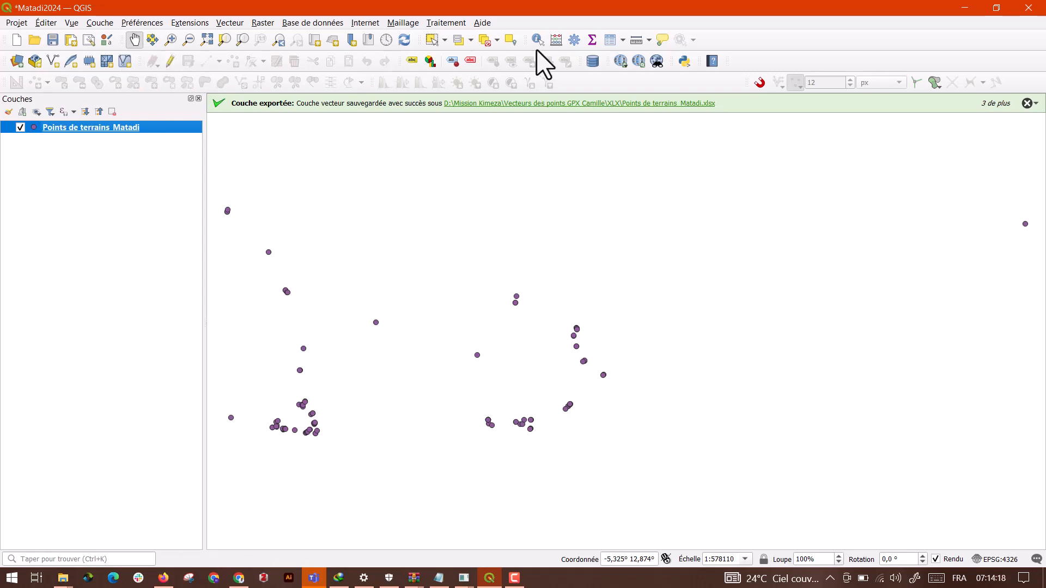
left_click(609, 39)
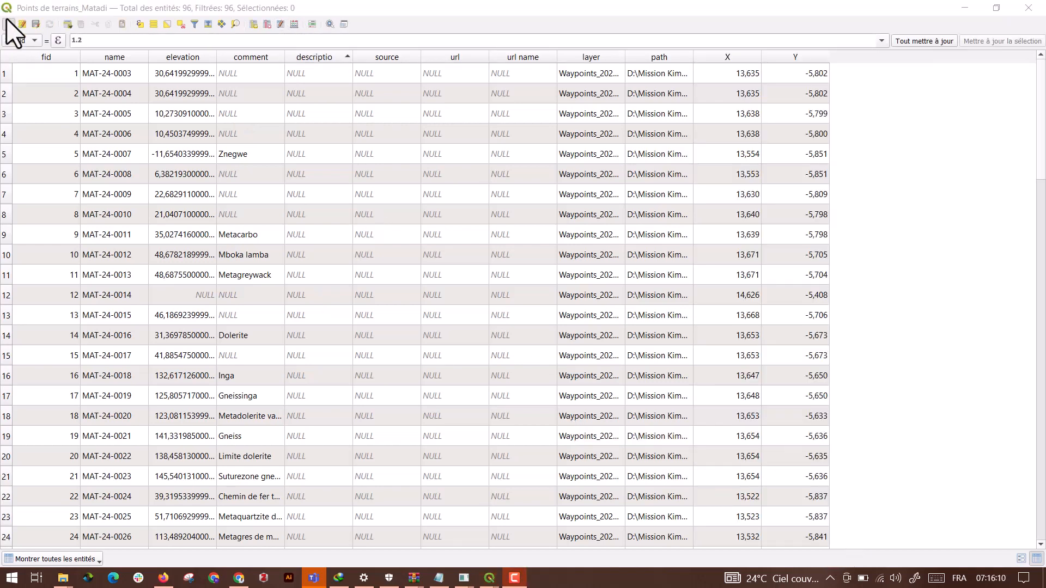
left_click(7, 23)
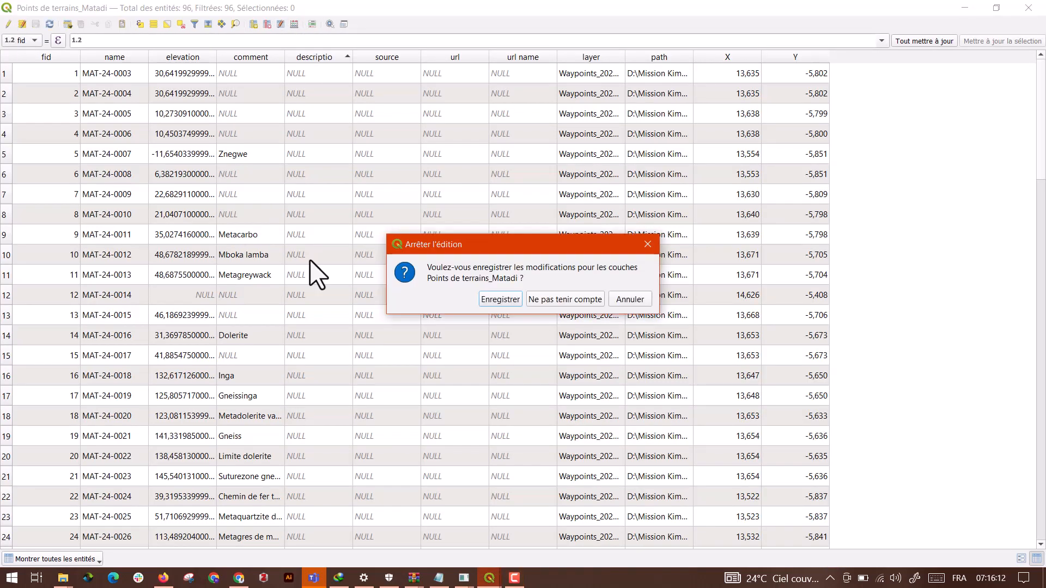
left_click(501, 299)
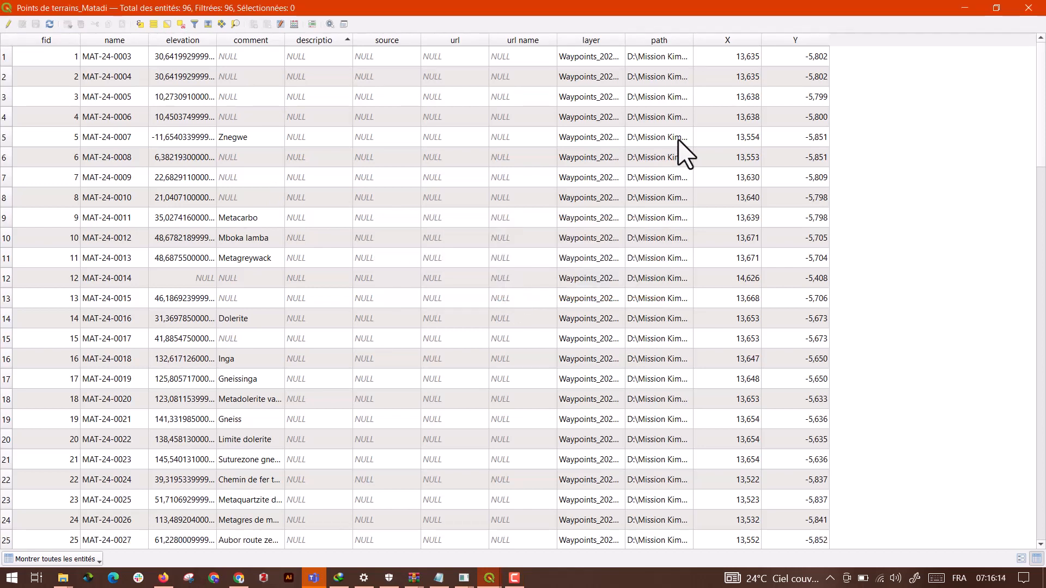
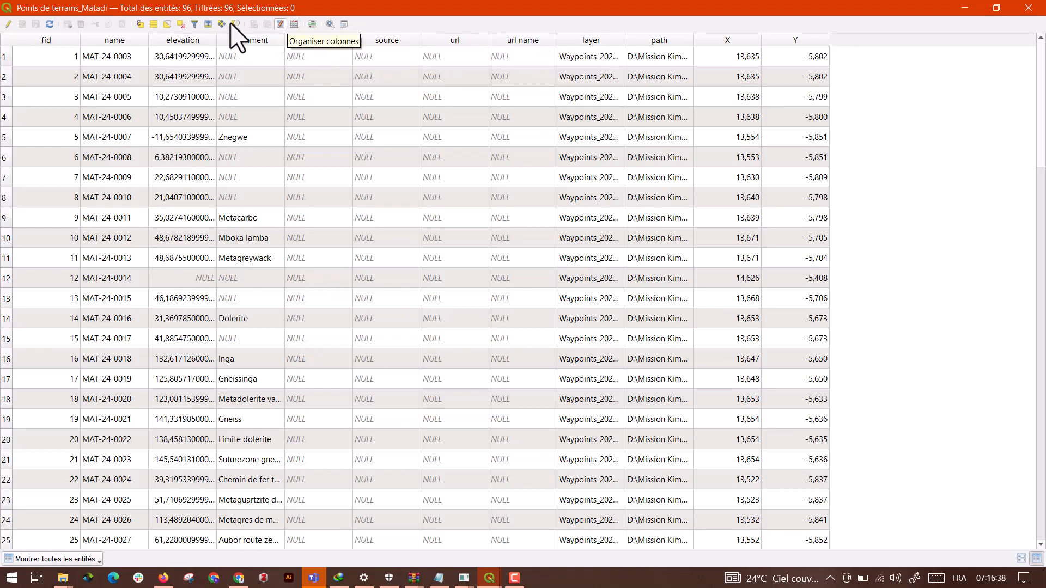
Switch the attribute table to editing and delete the url field
left_click(9, 24)
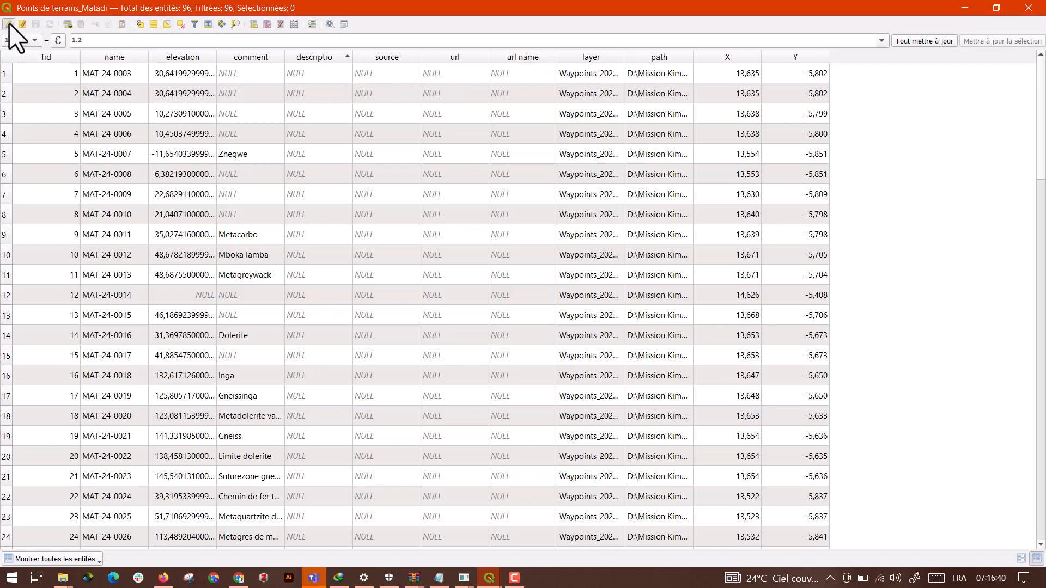
left_click(266, 24)
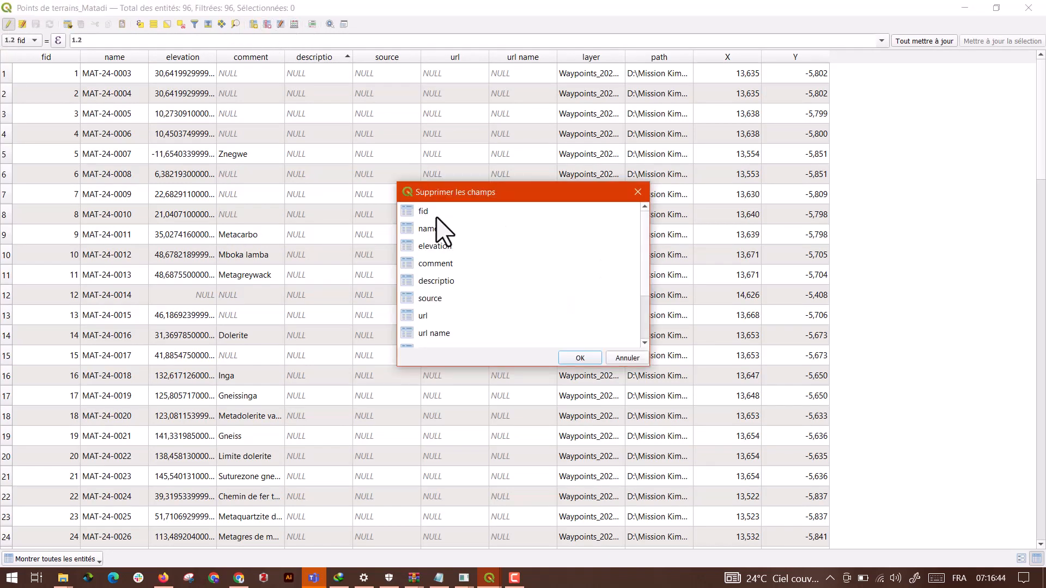
left_click(427, 316)
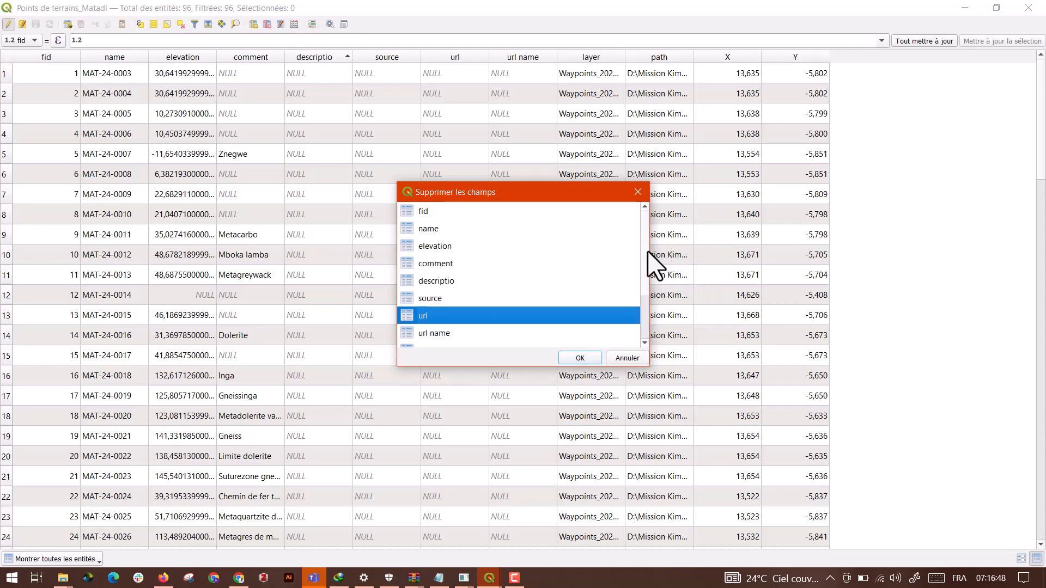
left_click_drag(646, 251, 655, 272)
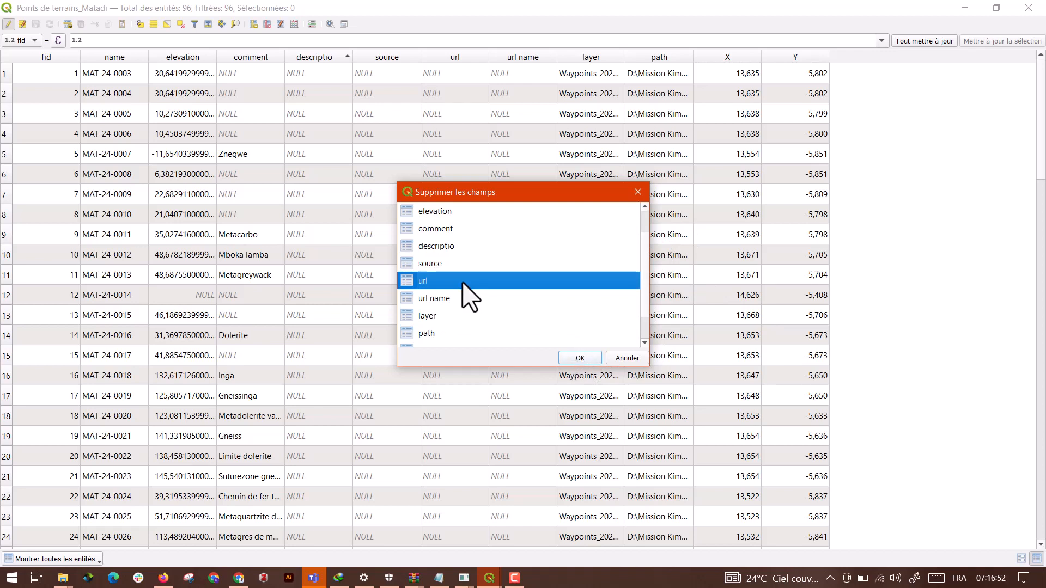
left_click(585, 358)
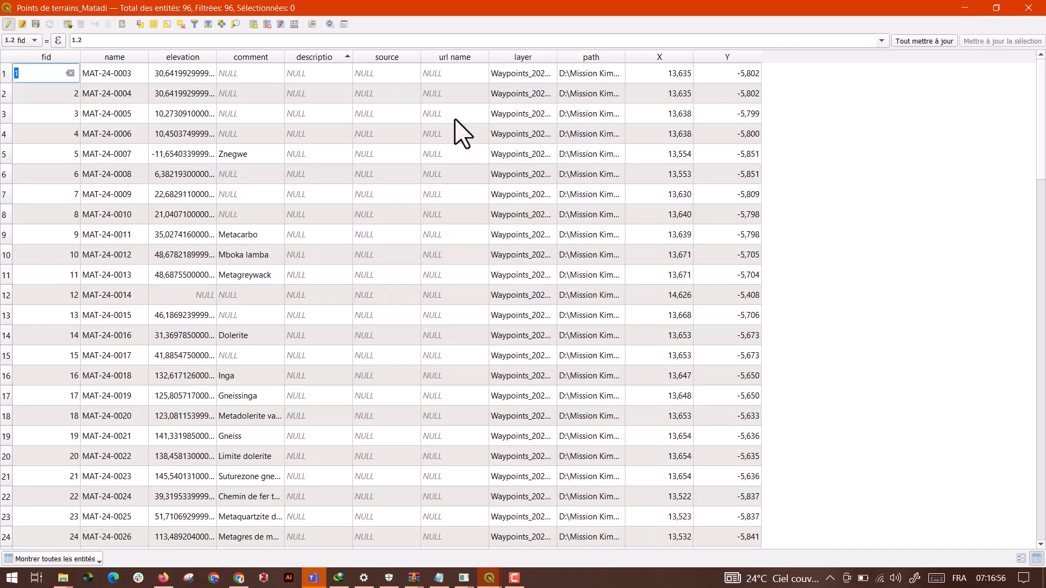
Delete the url name and source fields together from the attribute table
left_click(267, 24)
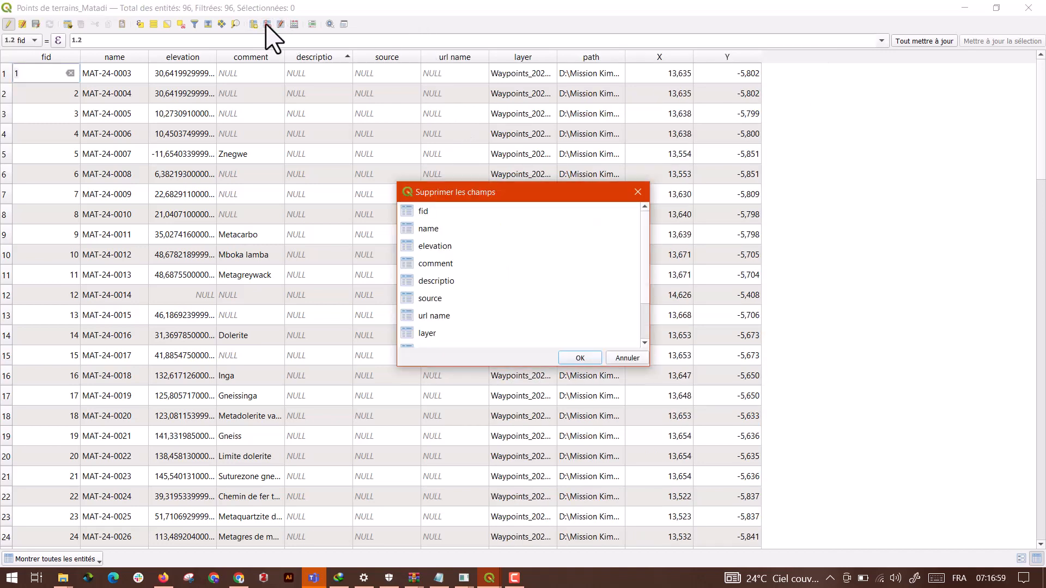
left_click(446, 317)
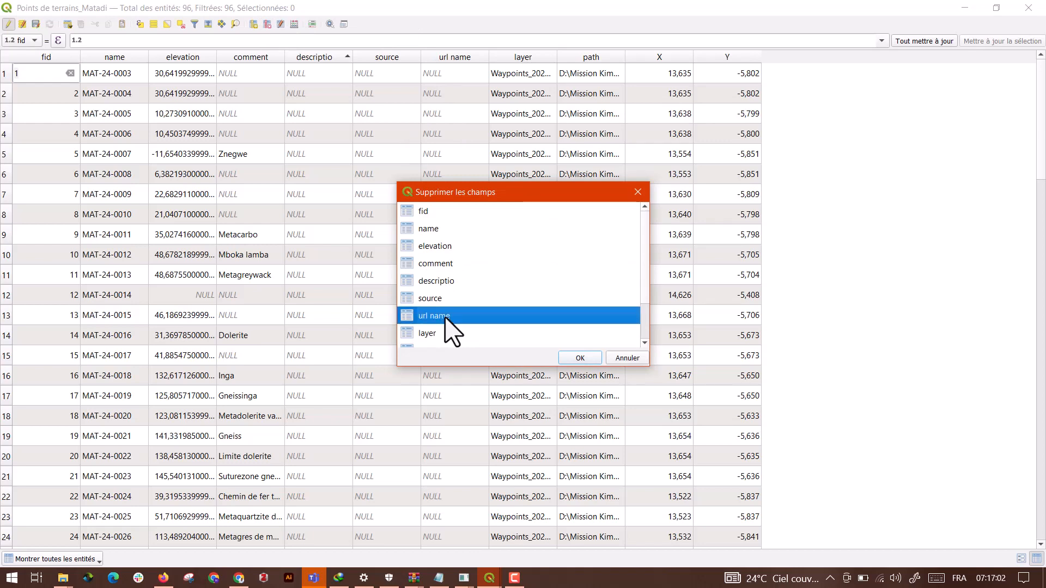
left_click_drag(643, 247, 661, 260)
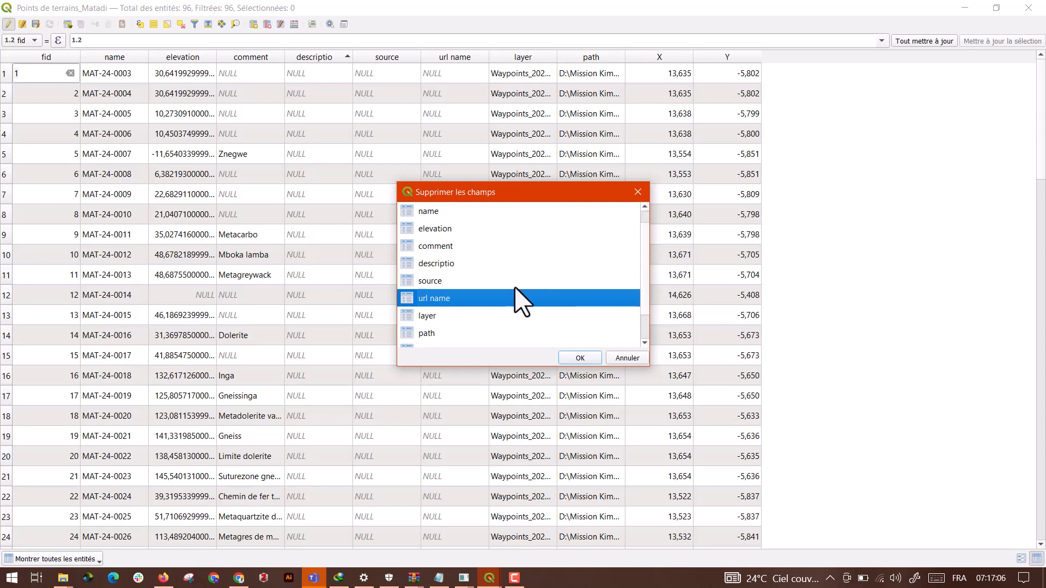
left_click(446, 280, "ctrl")
left_click(580, 358)
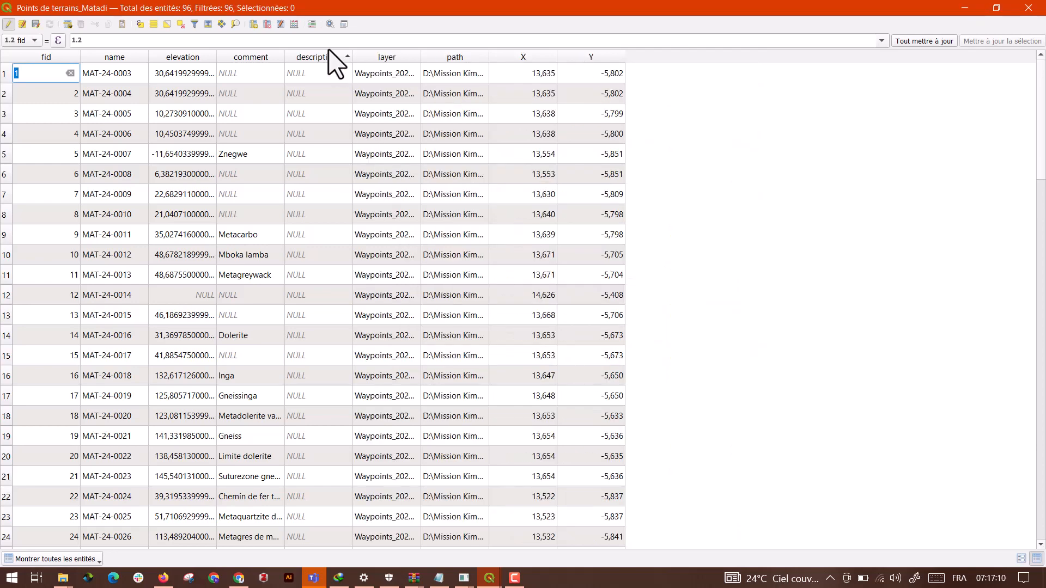
Sort the table by the descriptio column in both directions to check its content, and delete that field
left_click(319, 57)
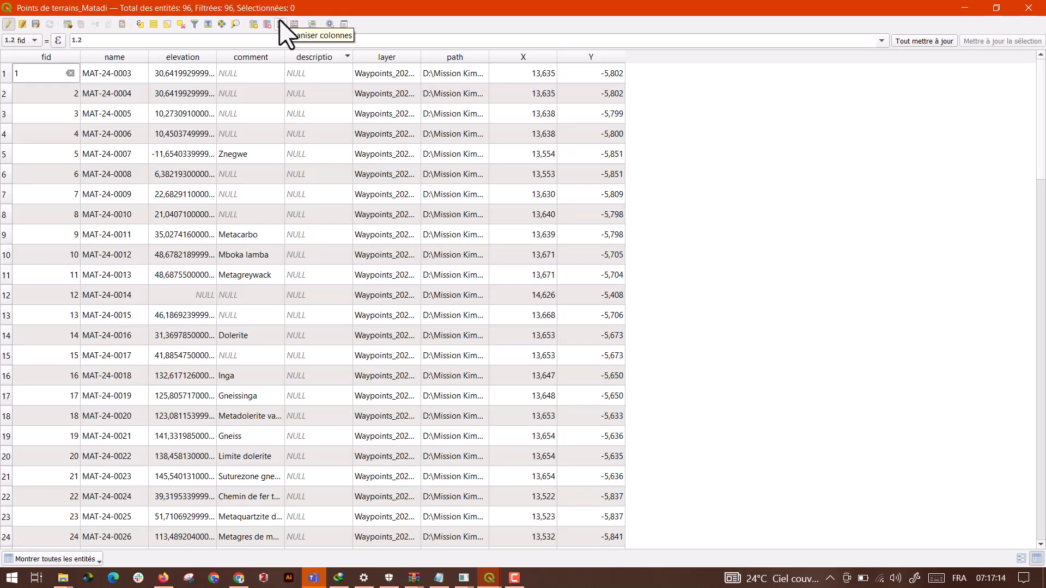
left_click(313, 57)
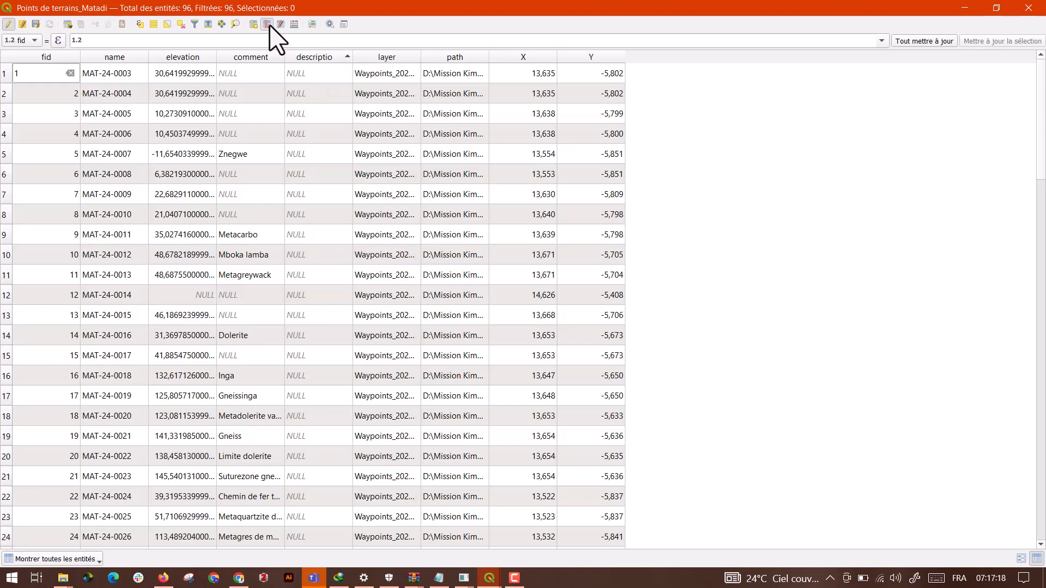
left_click(269, 25)
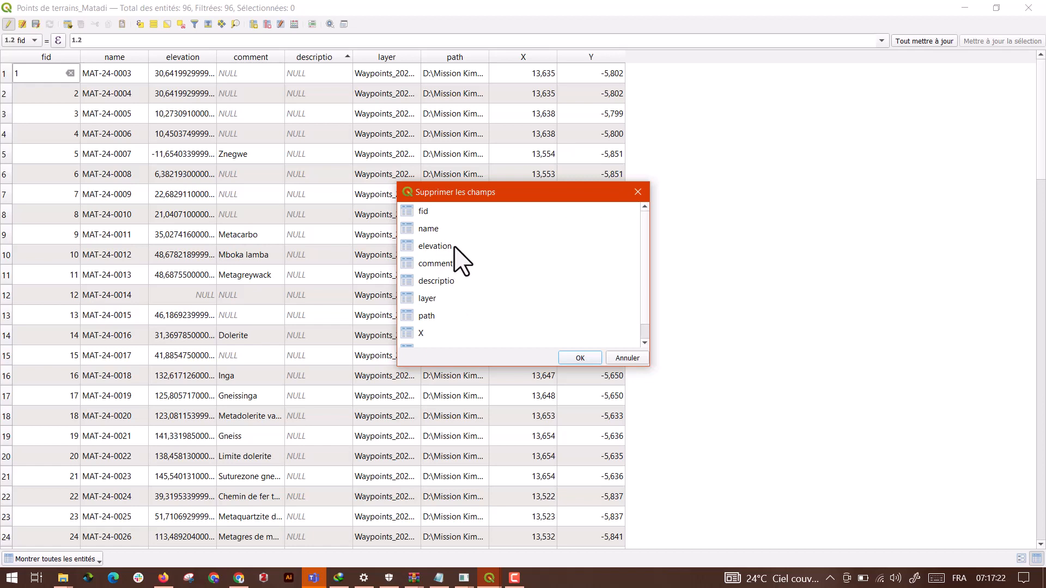
left_click(441, 281)
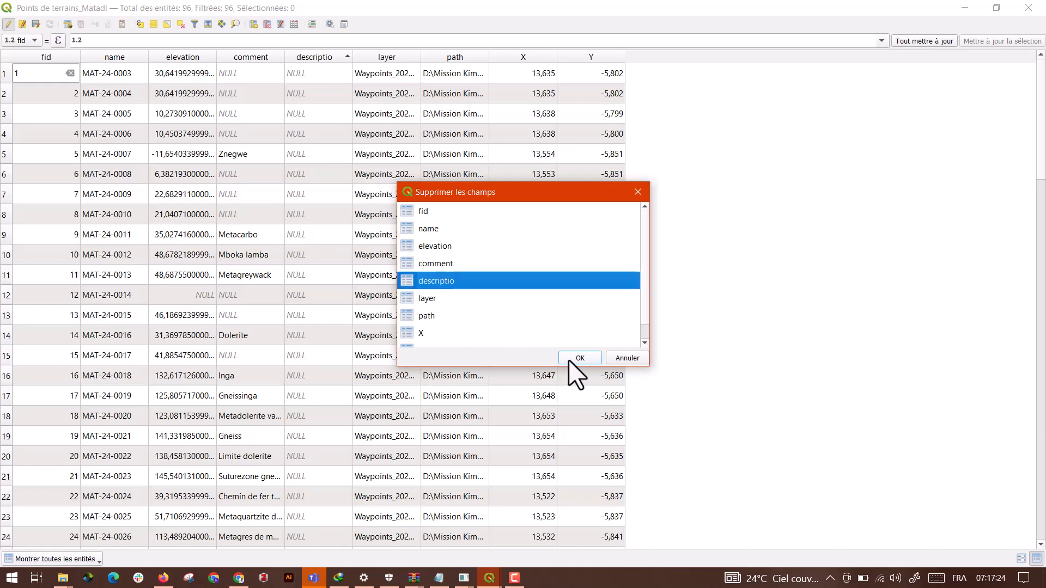
left_click(571, 358)
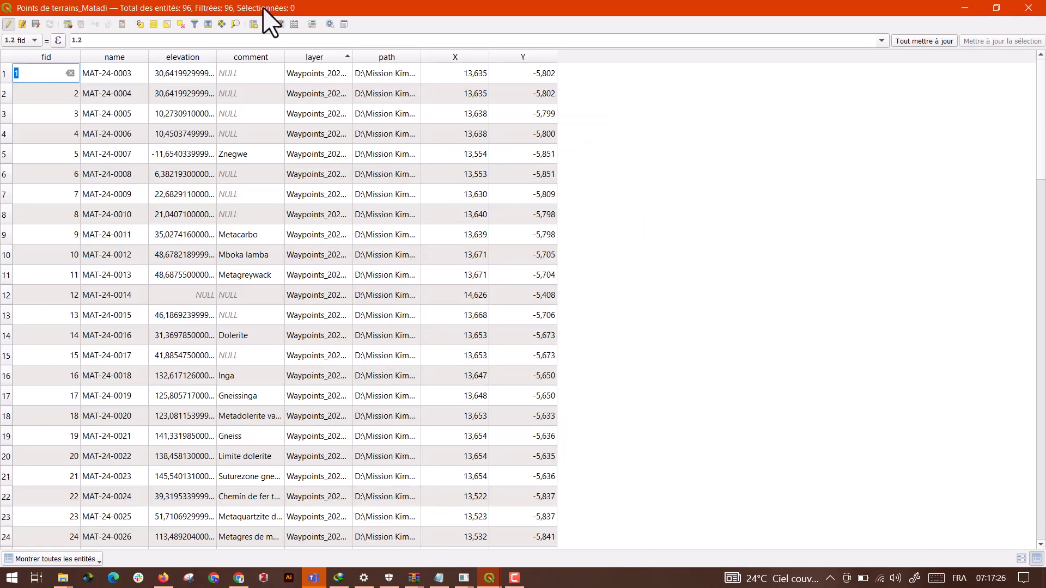
Delete the path field from the attribute table
left_click(268, 25)
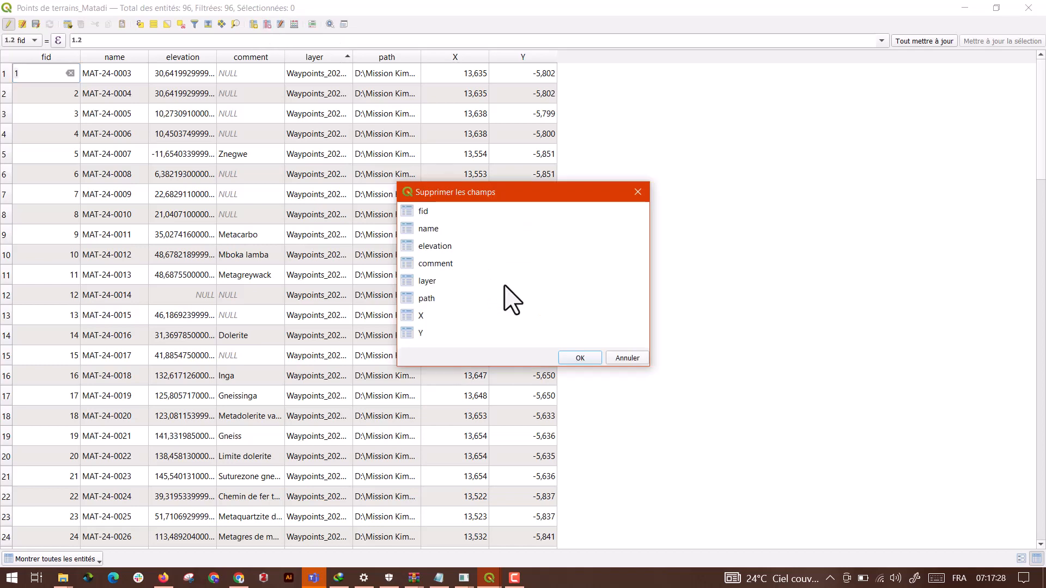
left_click(426, 299)
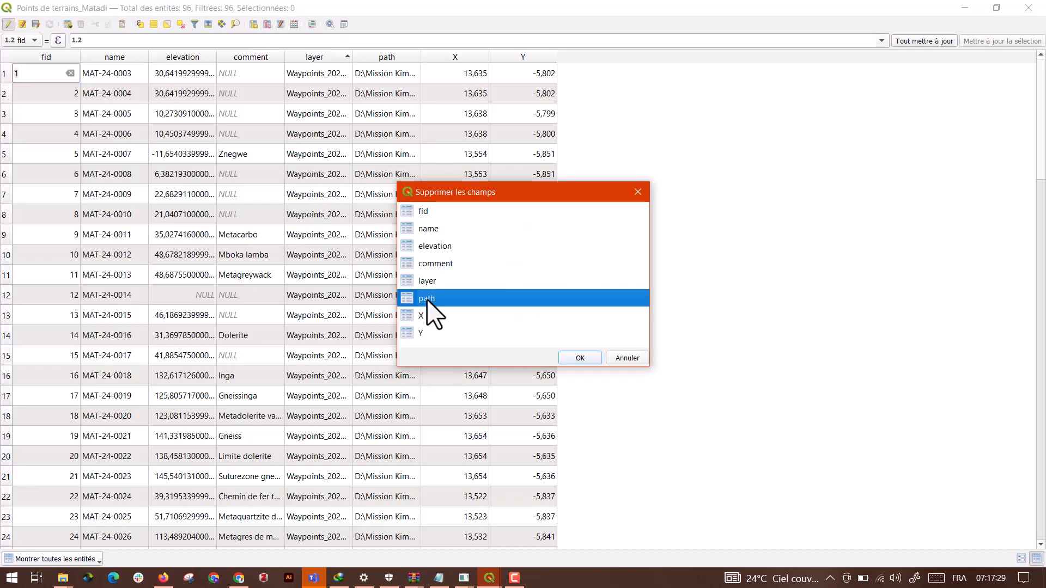
left_click(578, 359)
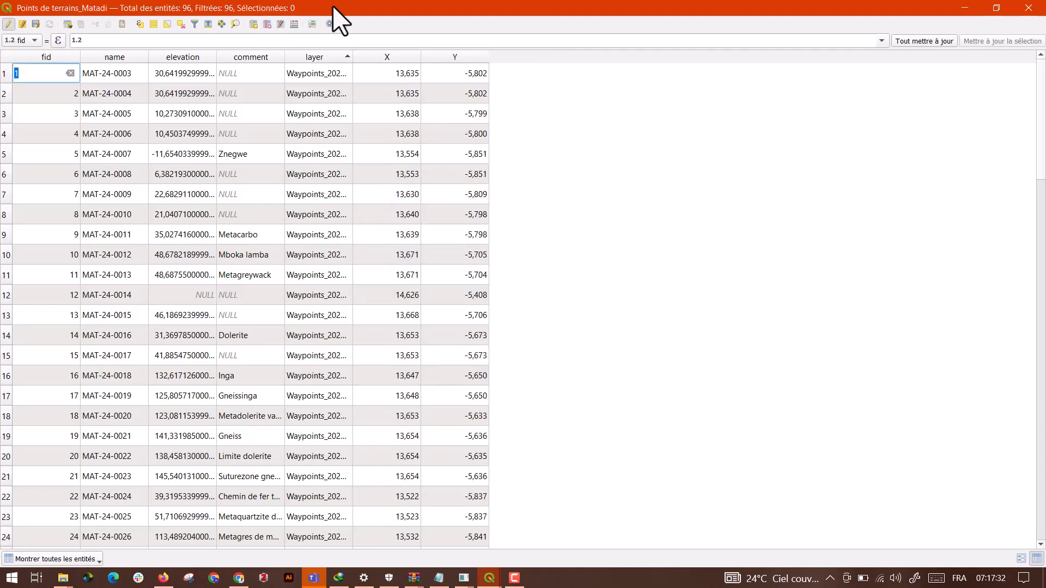
Add a new text field named Lame Mince with a length of 1000 to the attribute table
left_click(253, 24)
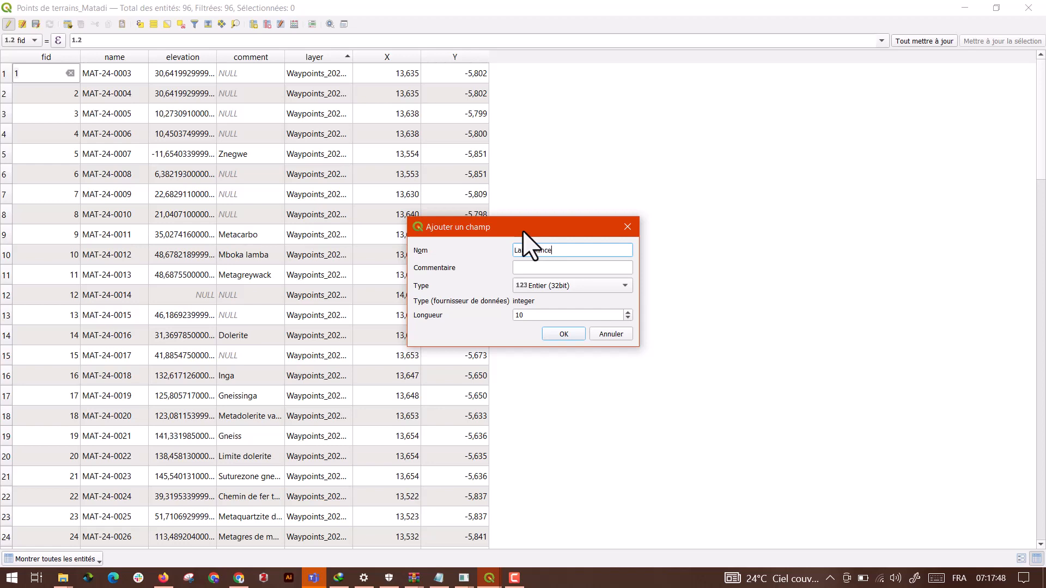
left_click(534, 290)
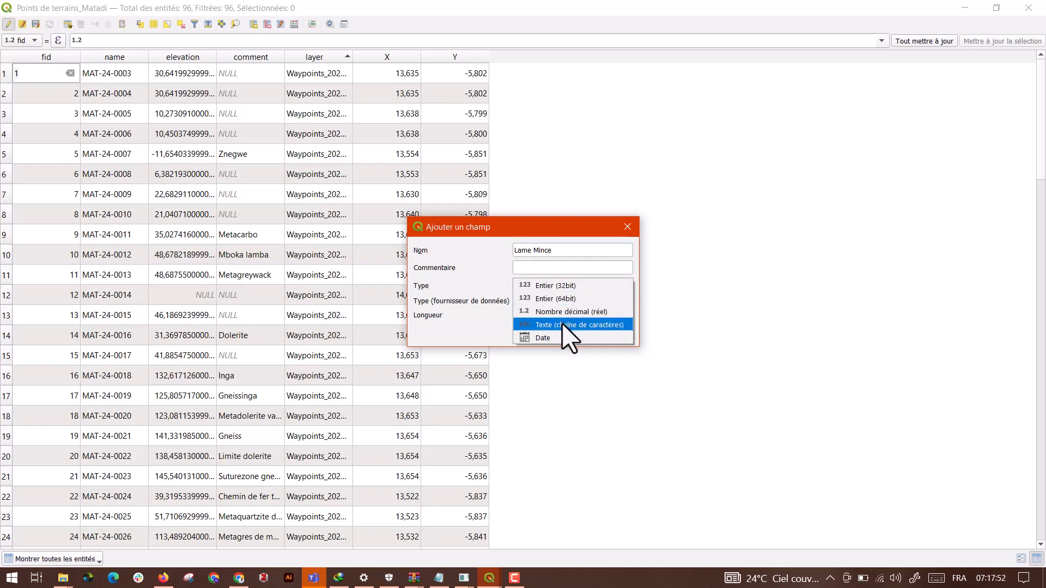
left_click(562, 324)
left_click(538, 264)
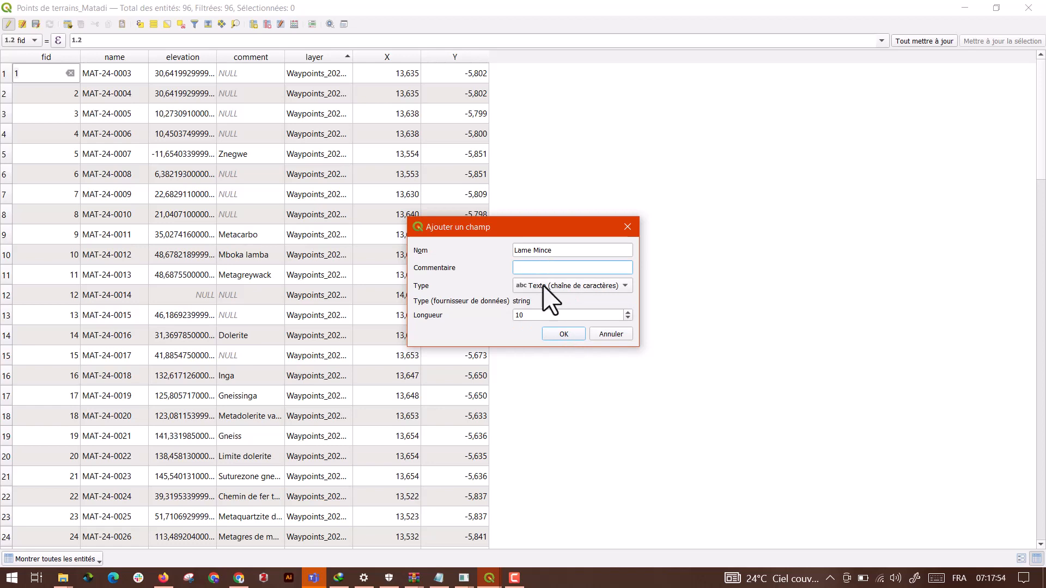
left_click(575, 315)
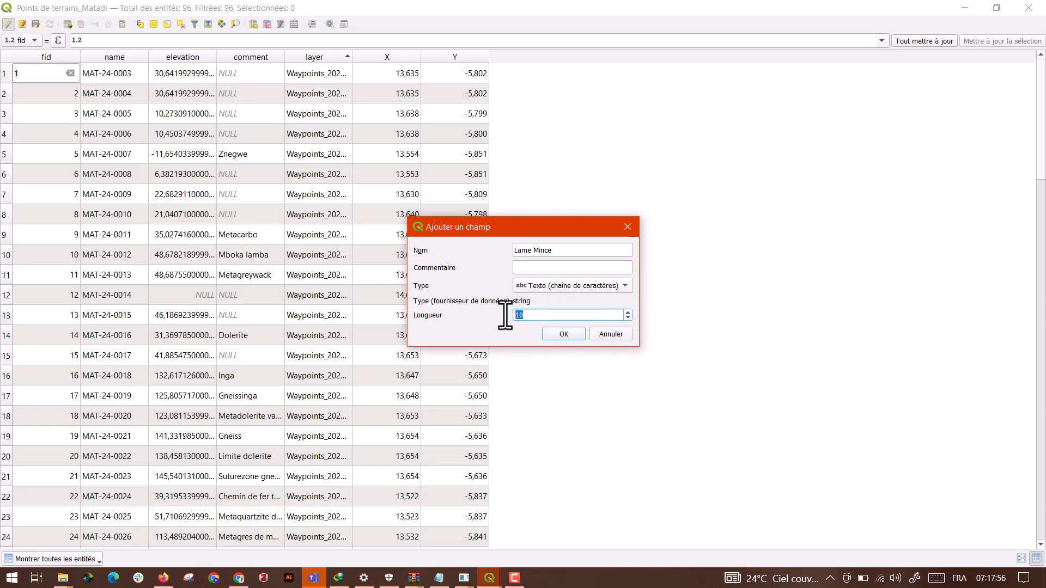
key("BackSpace")
key("BackSpace")
type("1000")
left_click(551, 337)
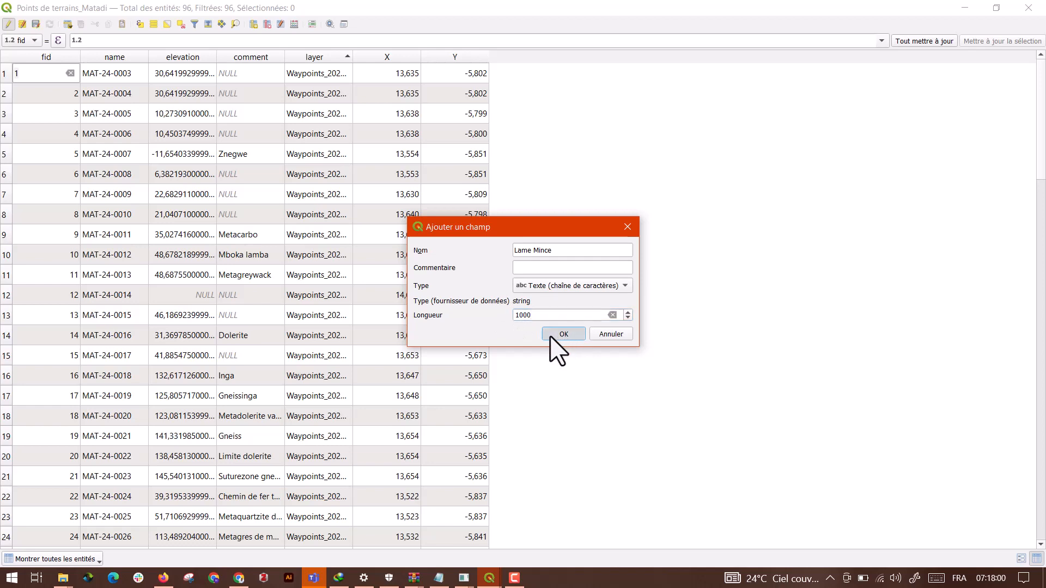
Fill the first three rows of the Lame Mince field with lam00, Lam 12 and Lam 145
double_click(516, 73)
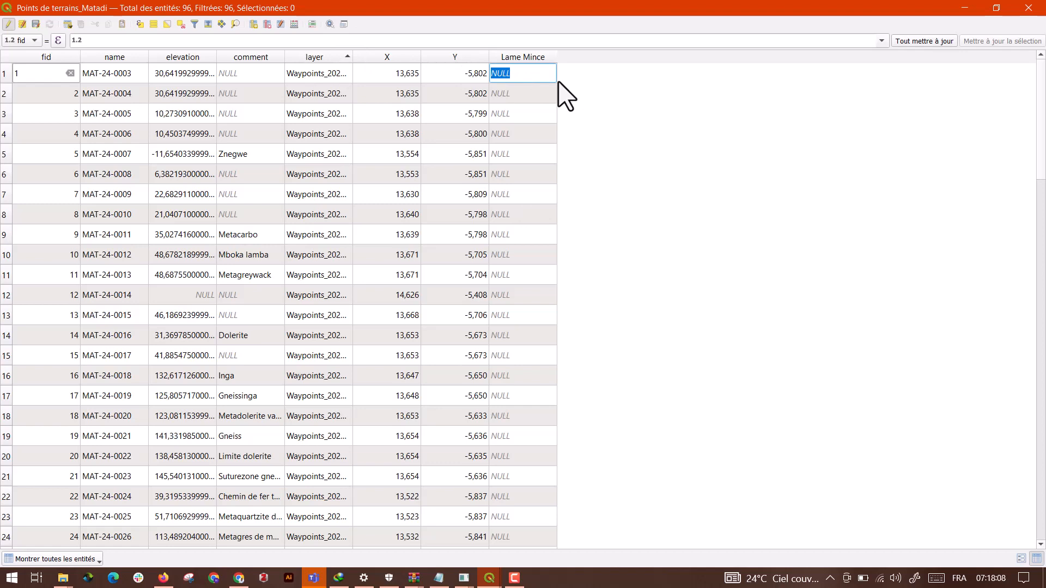
type("lam00")
left_click(515, 95)
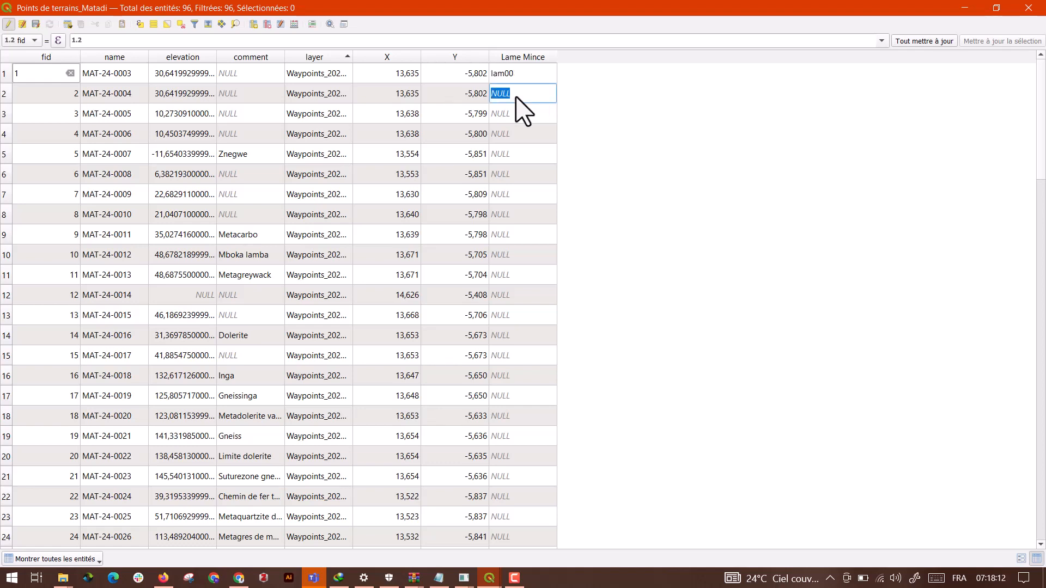
type("Lam 12")
left_click(511, 113)
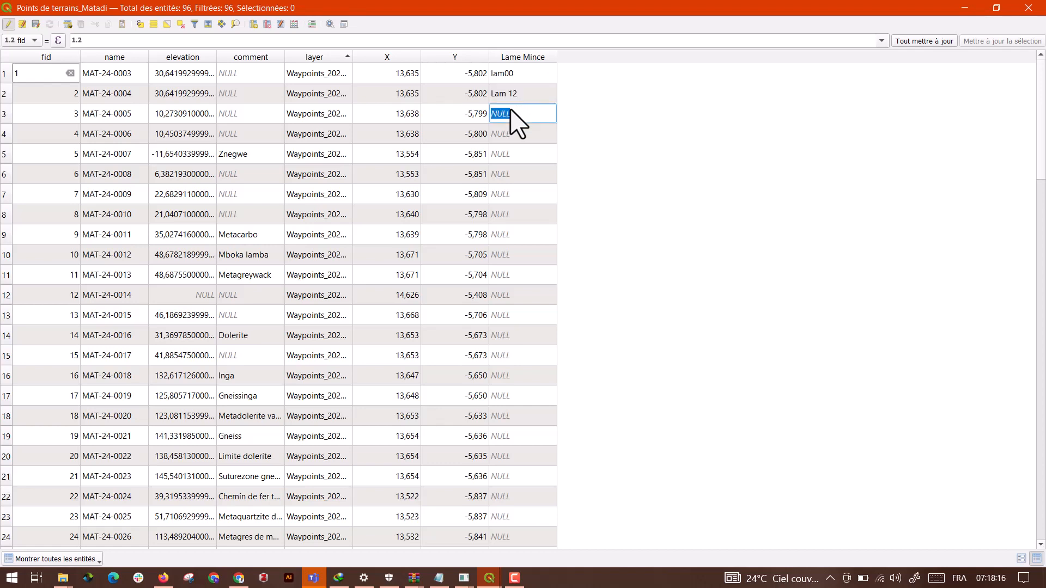
type("Lam 145")
left_click(519, 133)
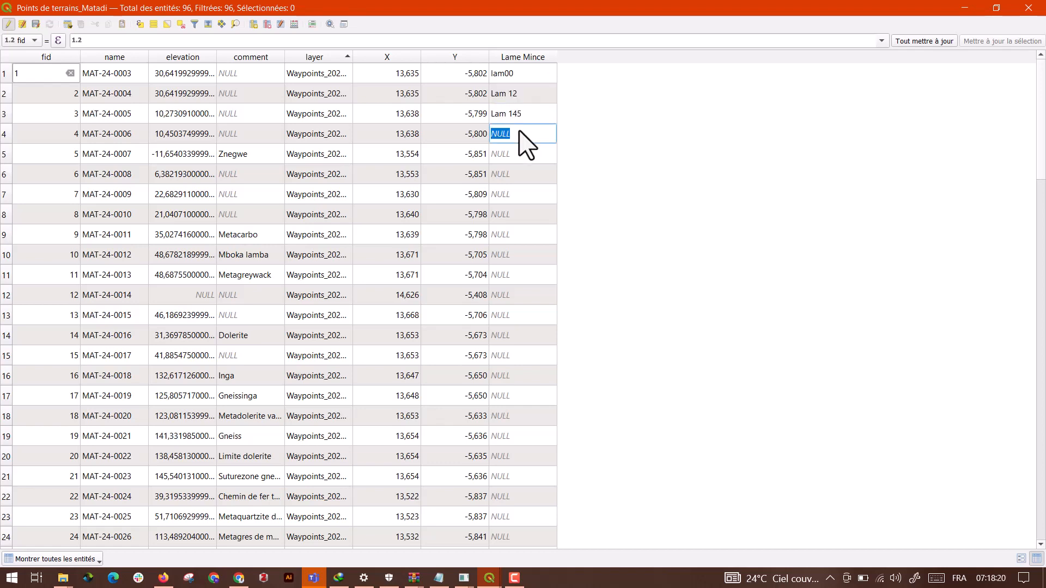
Stop editing with the layer changes saved, close the attribute table and return to the QGIS map window
left_click(7, 25)
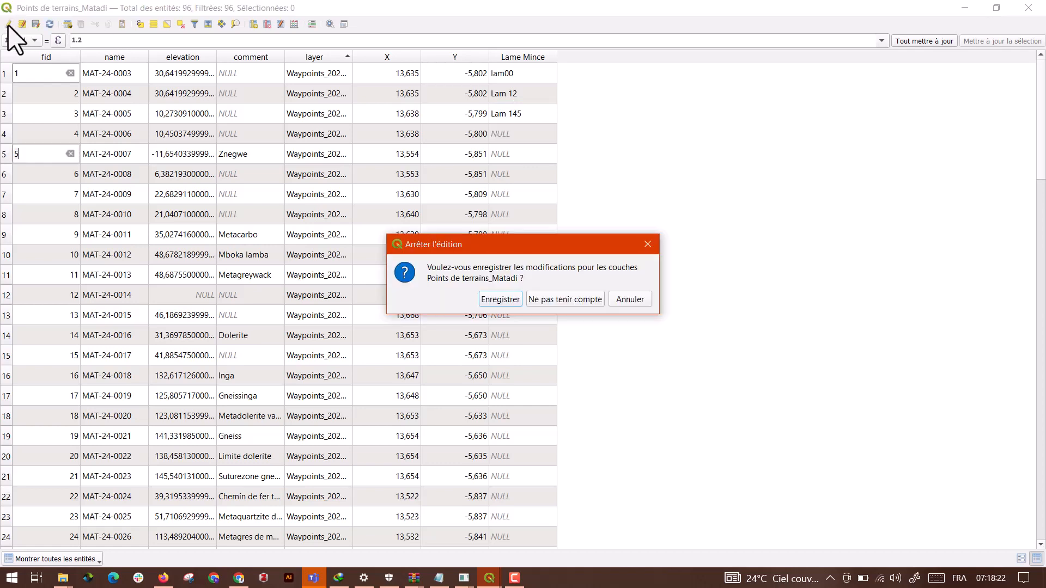
left_click(500, 300)
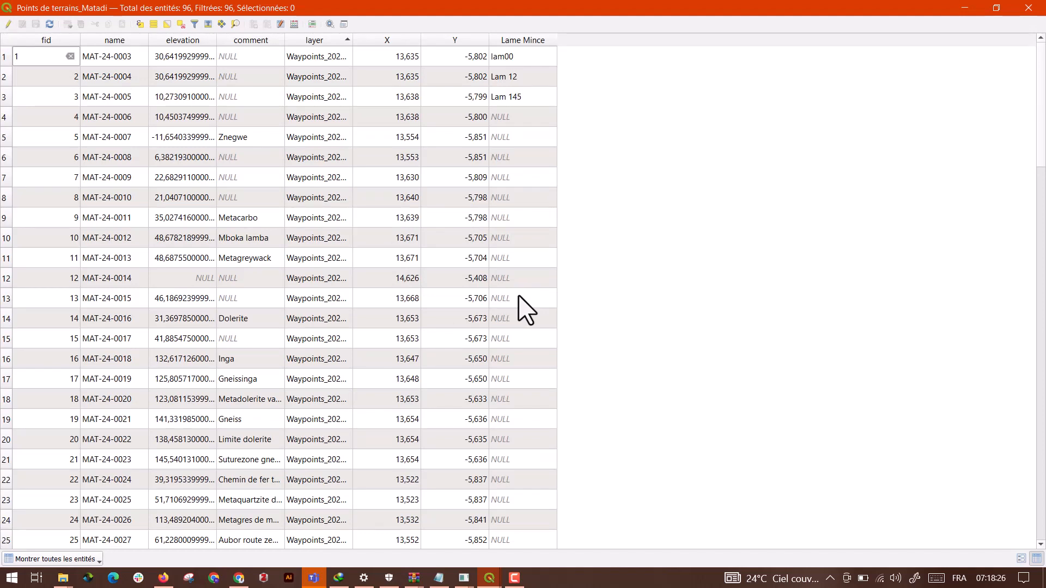
left_click(1035, 7)
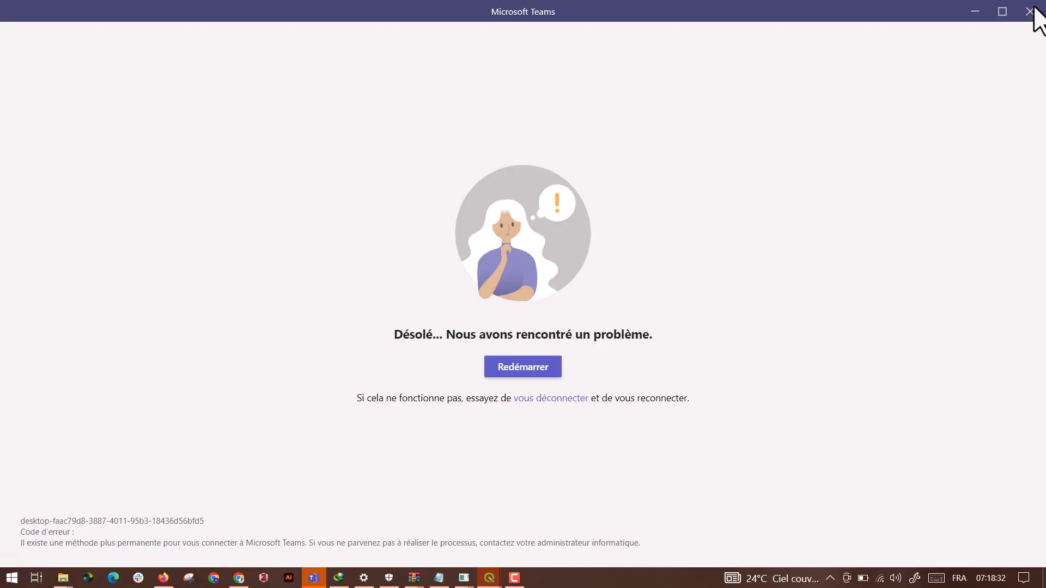
left_click(489, 578)
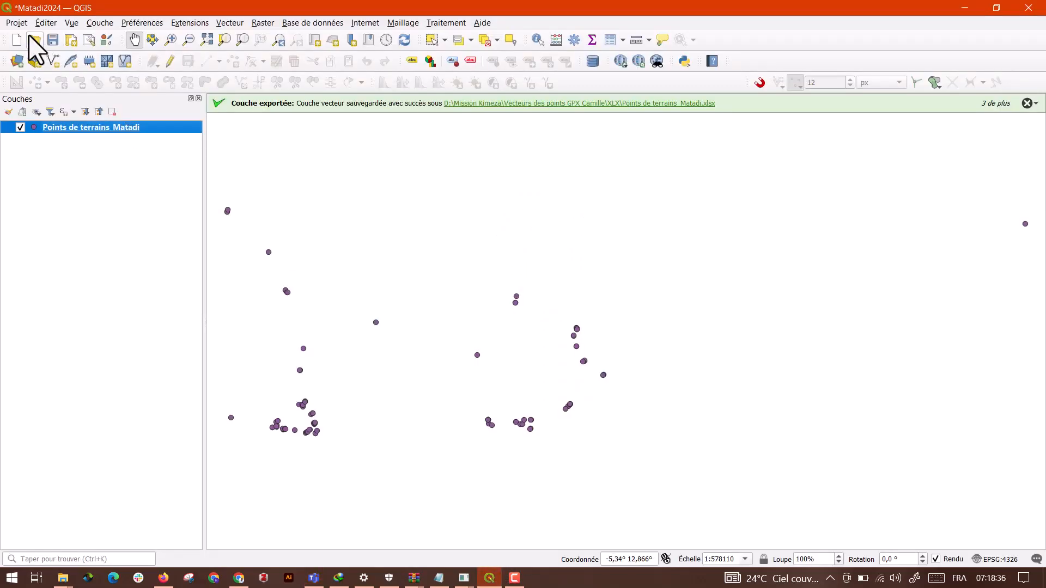
Export the points layer to the XLX folder as autre_Points de terrains_Matadi.xlsx and remove the added spreadsheet layer from the project
right_click(77, 130)
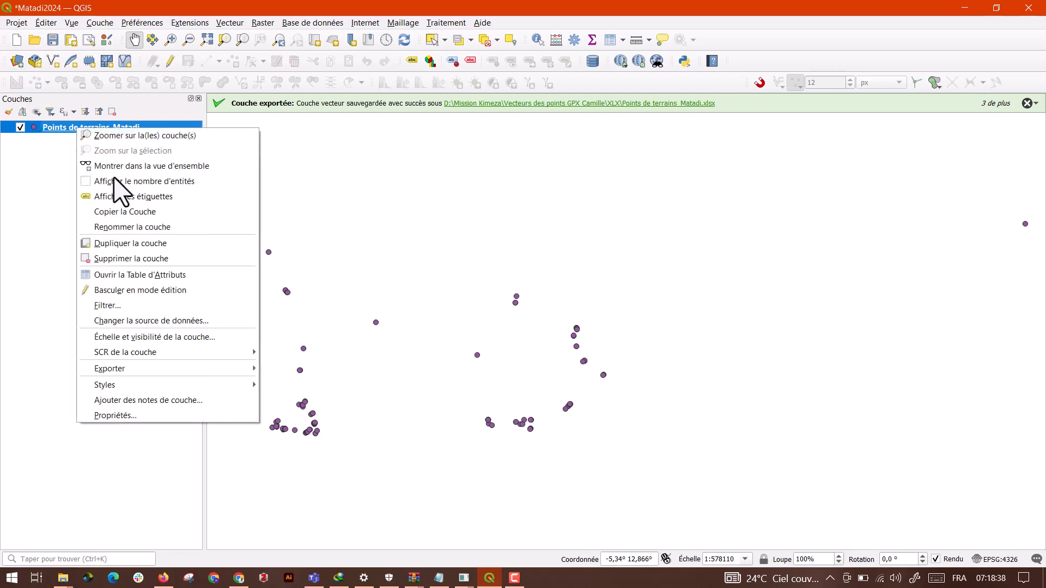
mouse_move(132, 371)
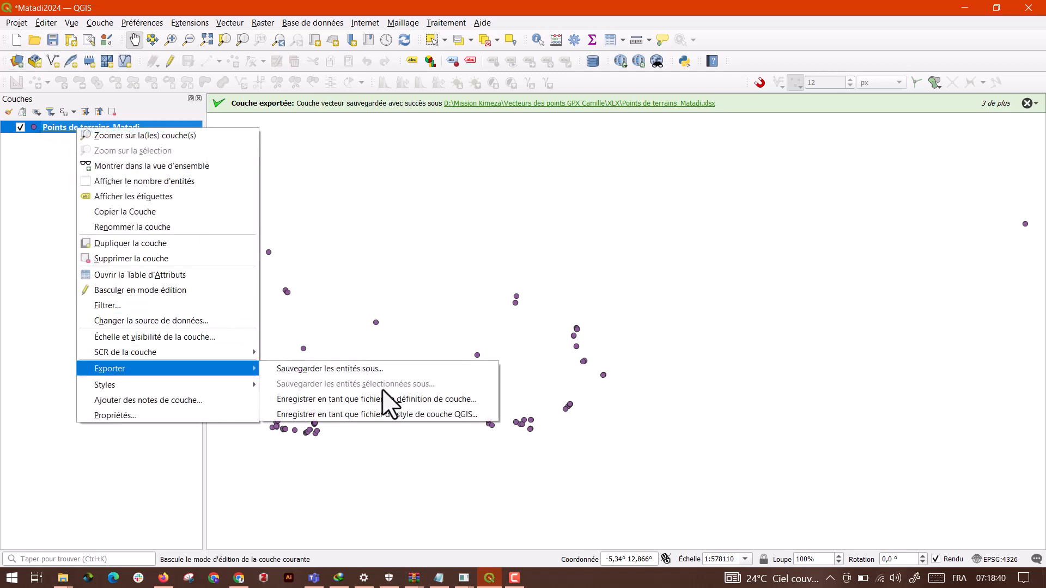
left_click(379, 369)
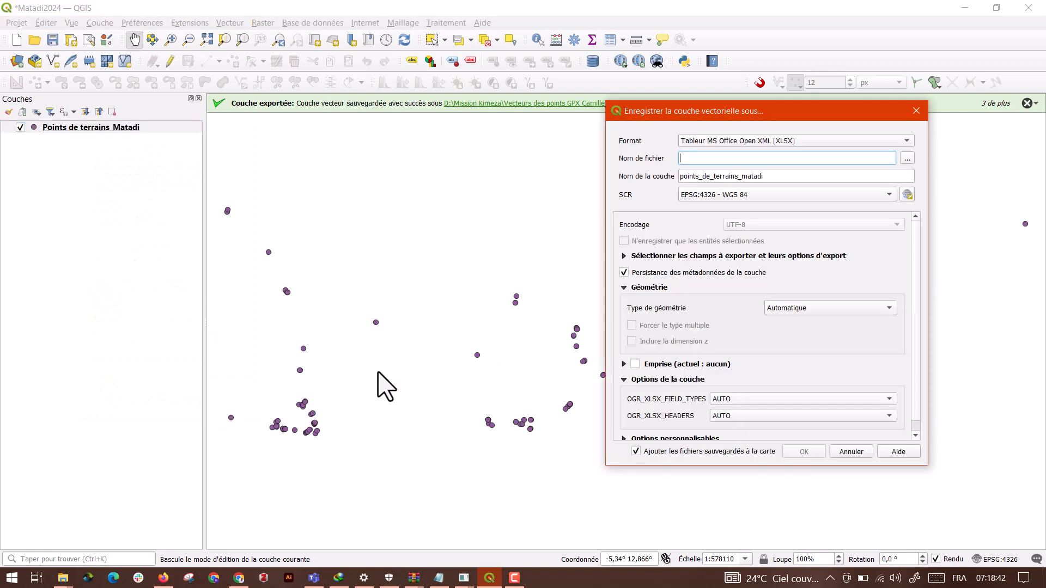
left_click(907, 158)
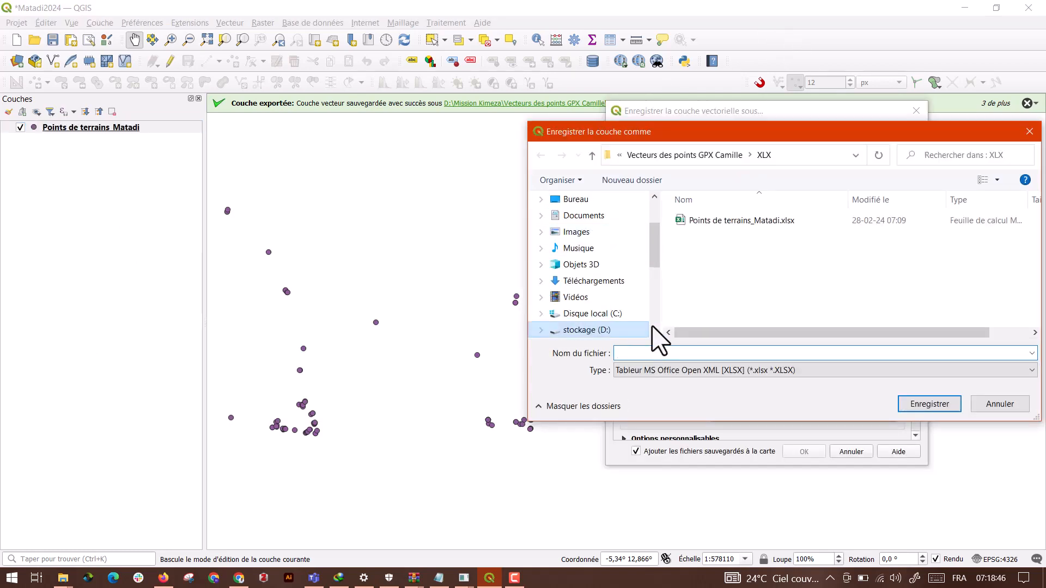
left_click(730, 224)
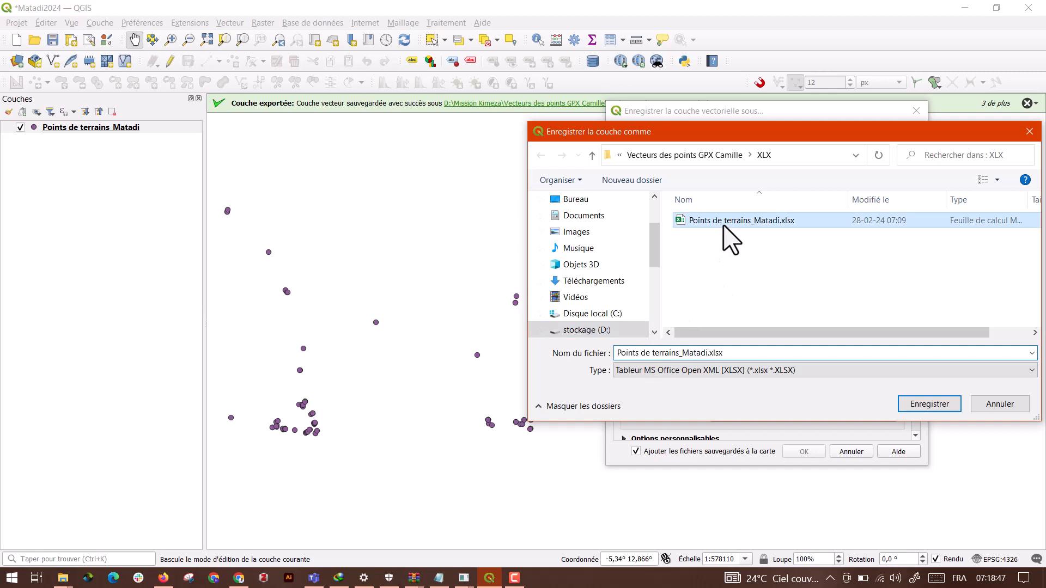
left_click(627, 356)
left_click(619, 356)
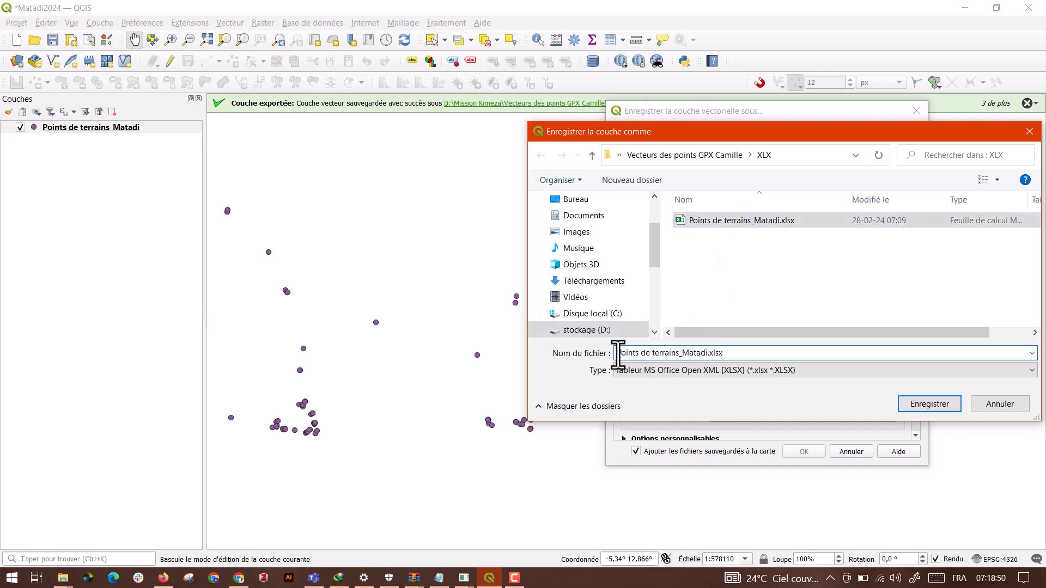
type("autre_")
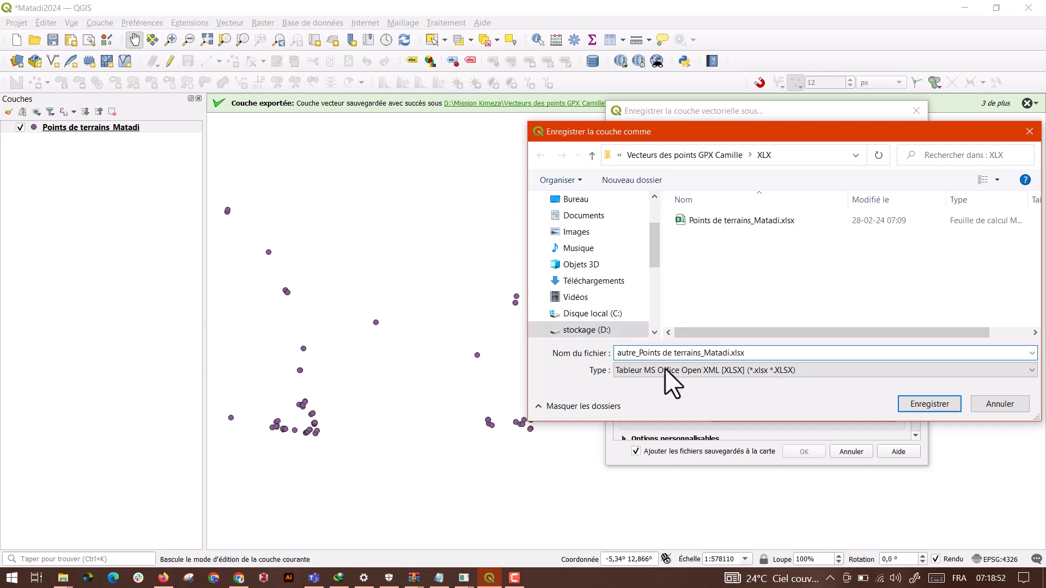
left_click(920, 403)
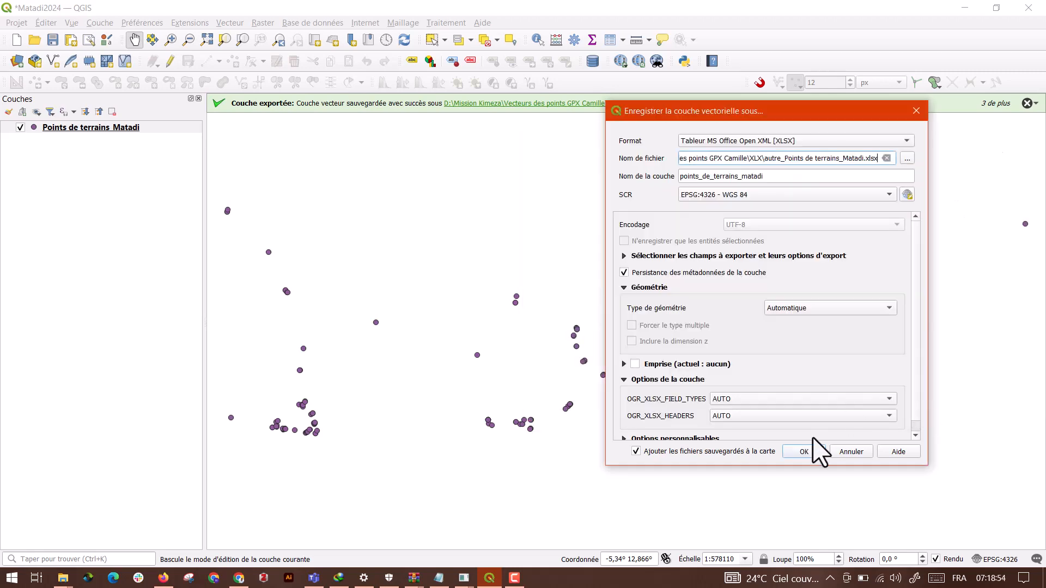
left_click(796, 455)
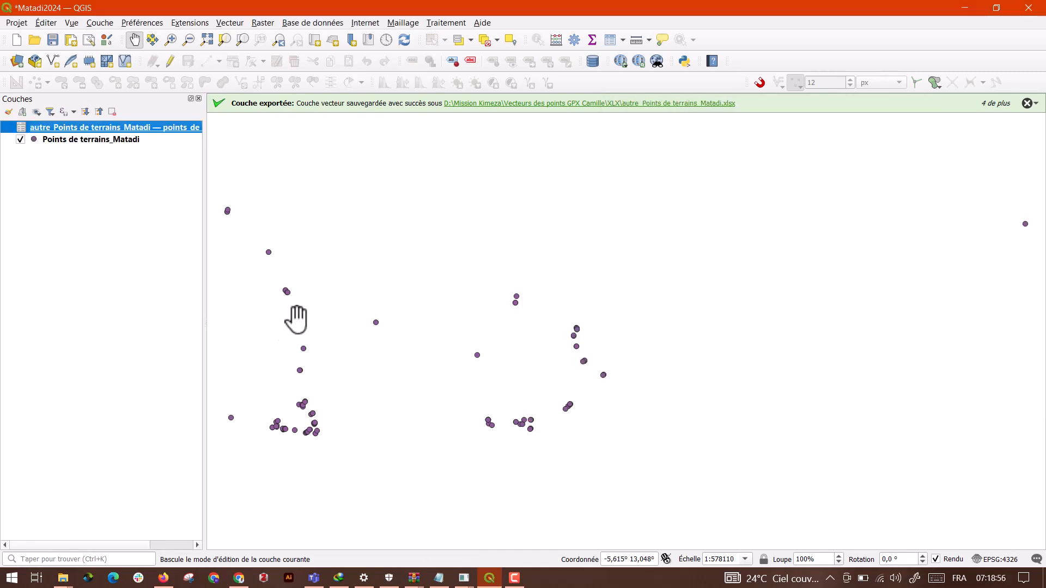
left_click(112, 113)
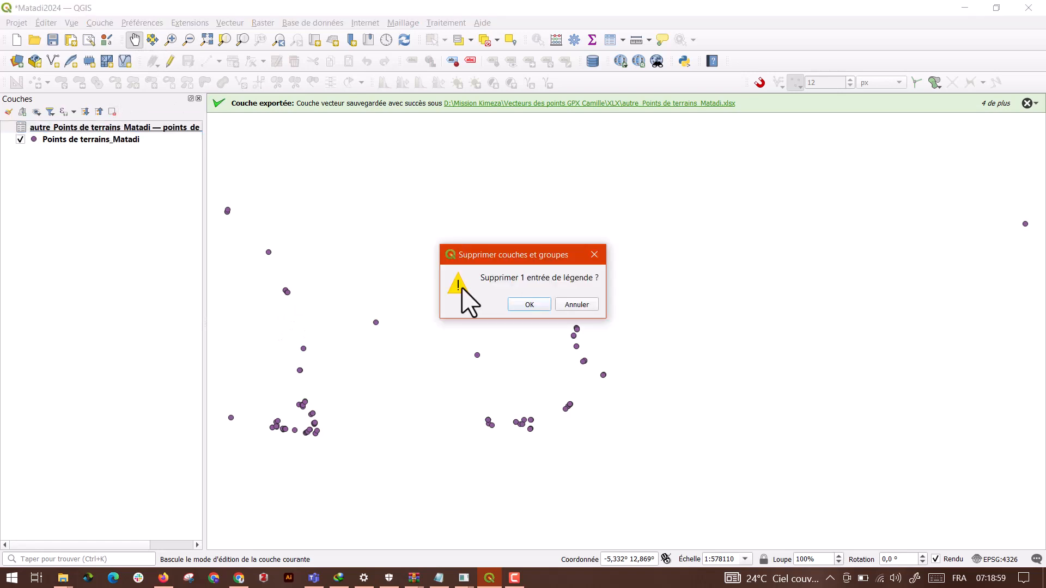
left_click(526, 306)
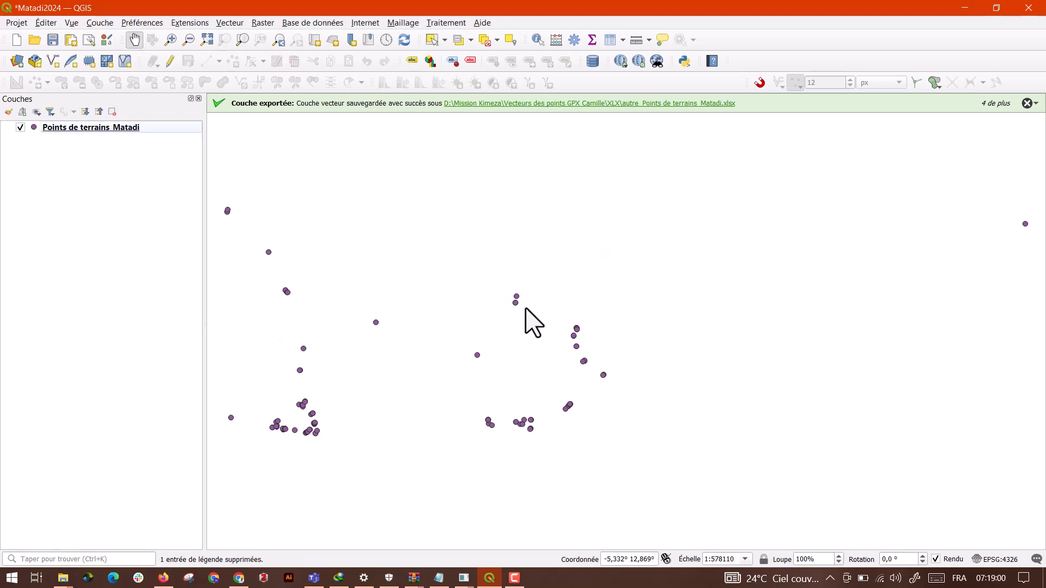
Switch to File Explorer and open autre_Points de terrains_Matadi.xlsx from the XLX folder in Excel
left_click(73, 578)
left_click(106, 537)
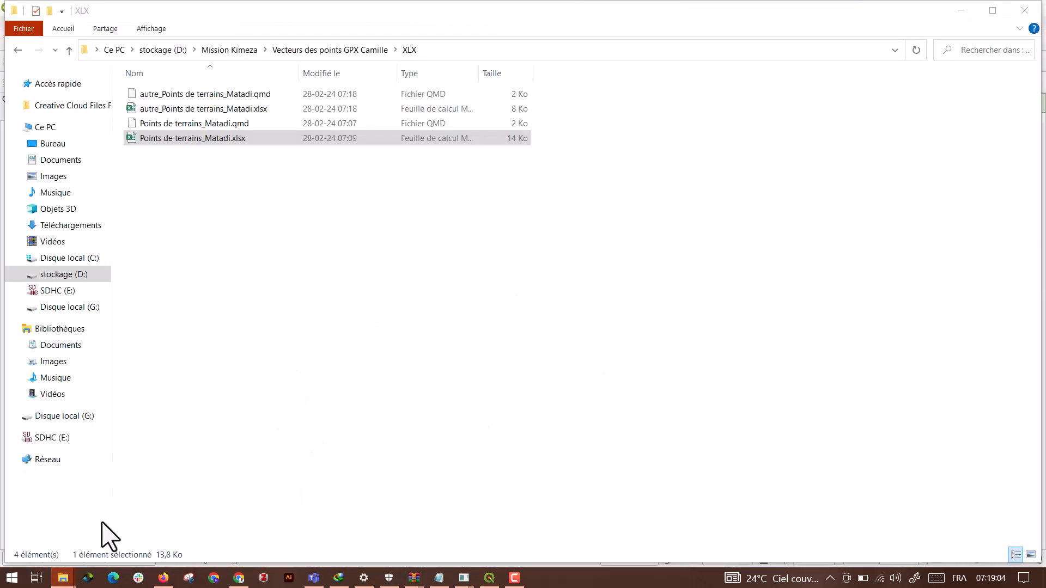
left_click(234, 108)
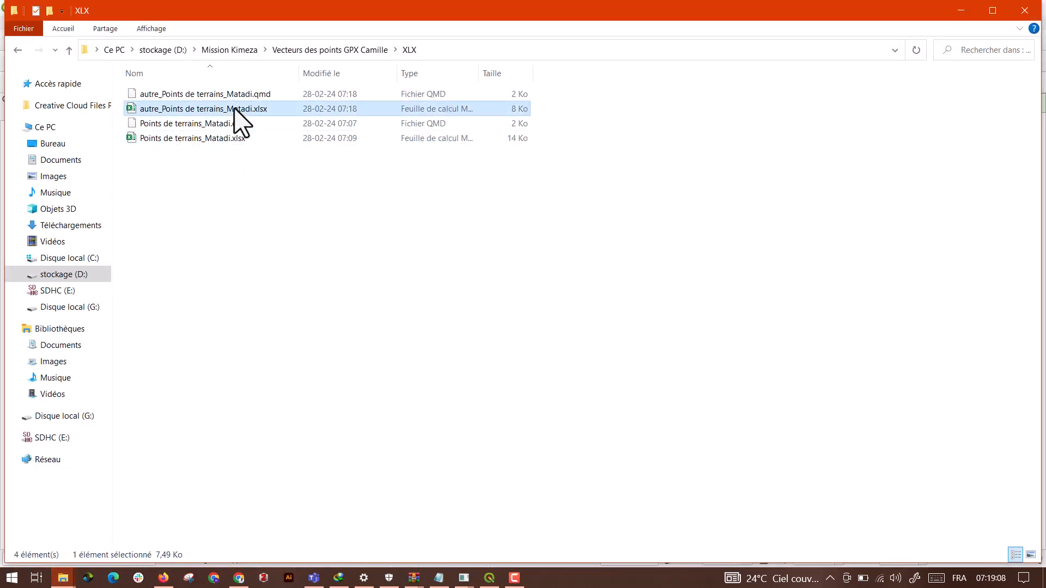
double_click(235, 107)
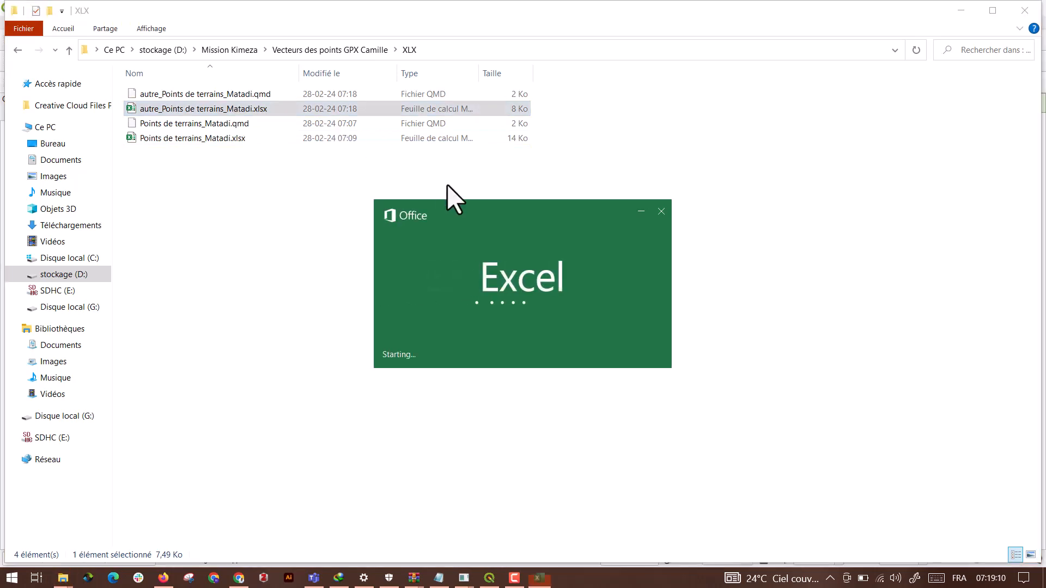